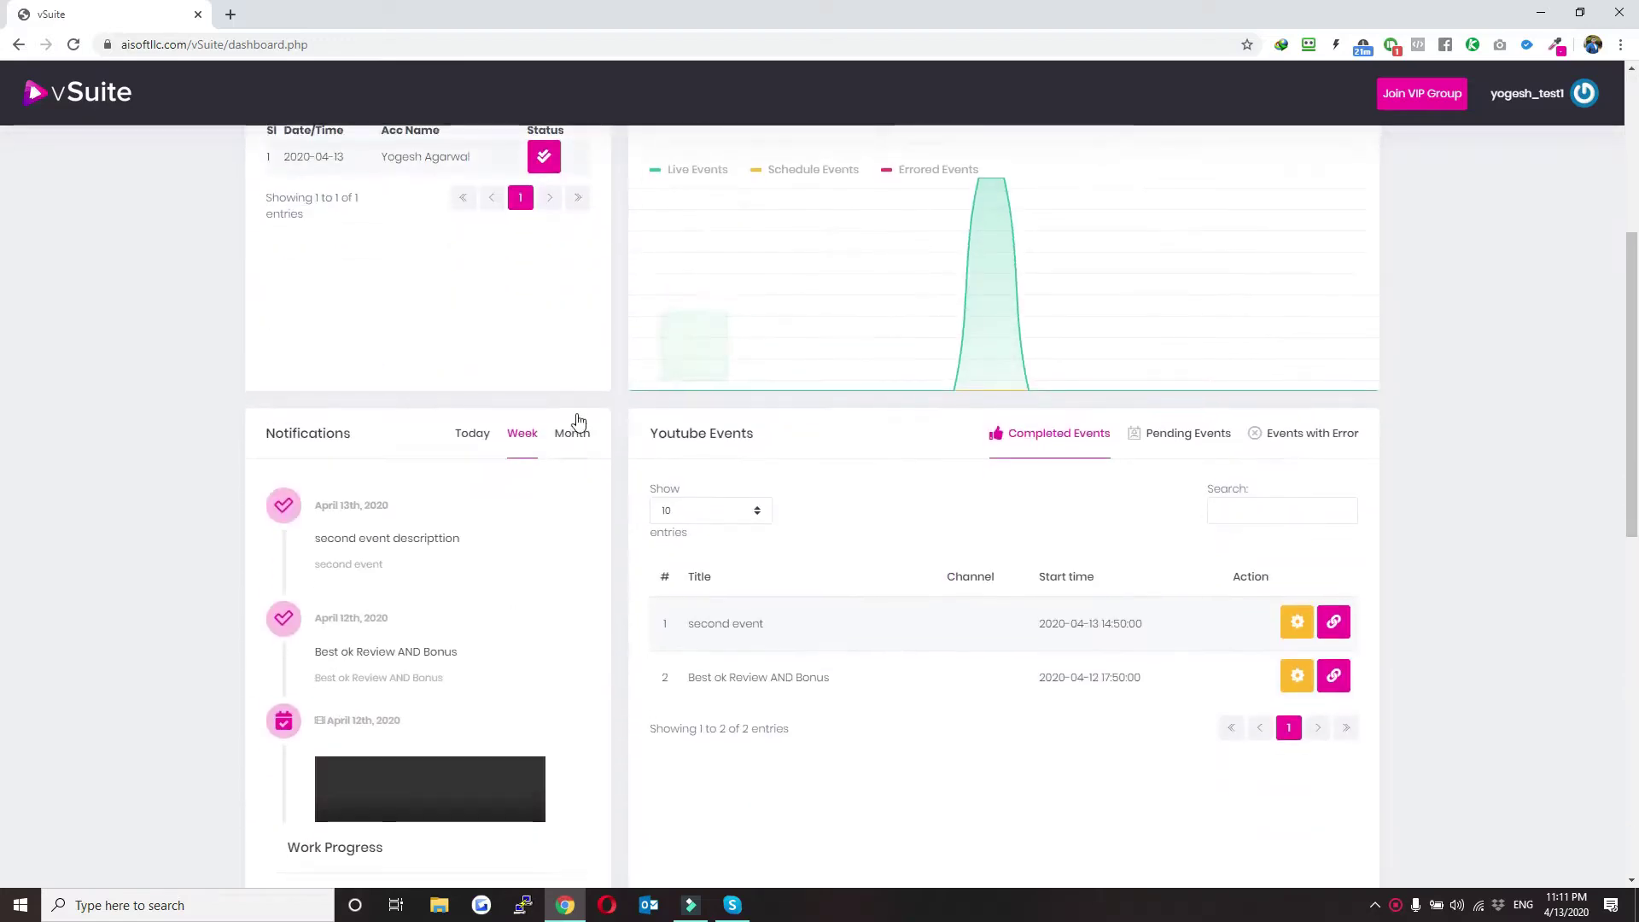
# - Examine the dashboard's statistics, events, notifications and media sections, including the Green Screen and Youtube Download video lists
pyautogui.scroll(5, 815, 492)
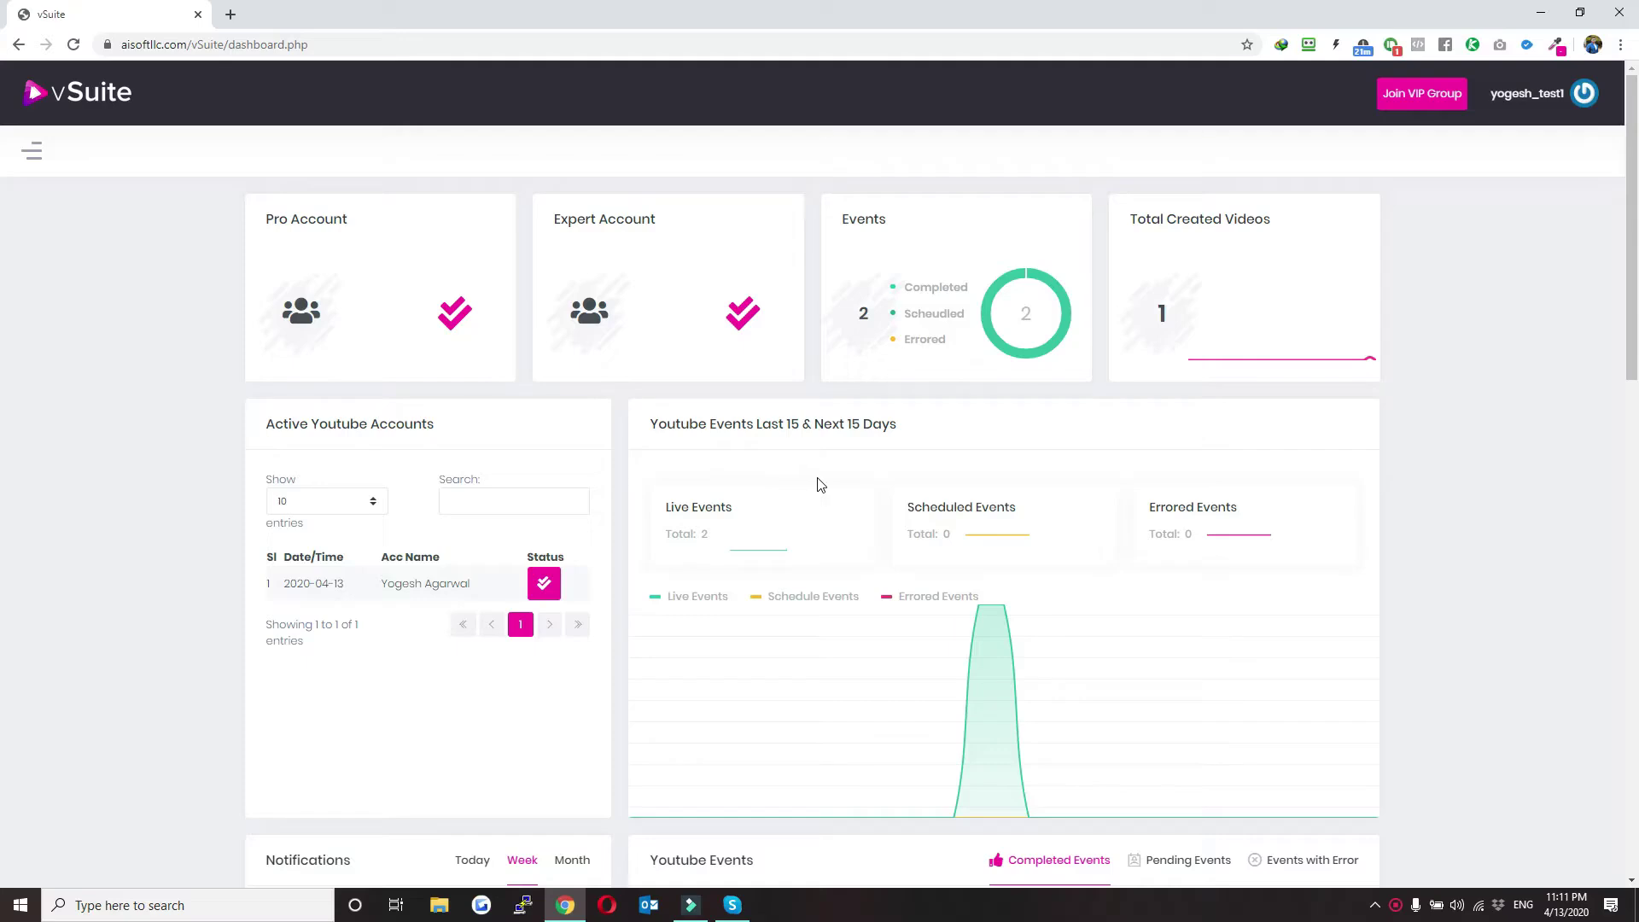
pyautogui.scroll(-3, 817, 484)
pyautogui.scroll(3, 842, 502)
pyautogui.scroll(-3, 828, 665)
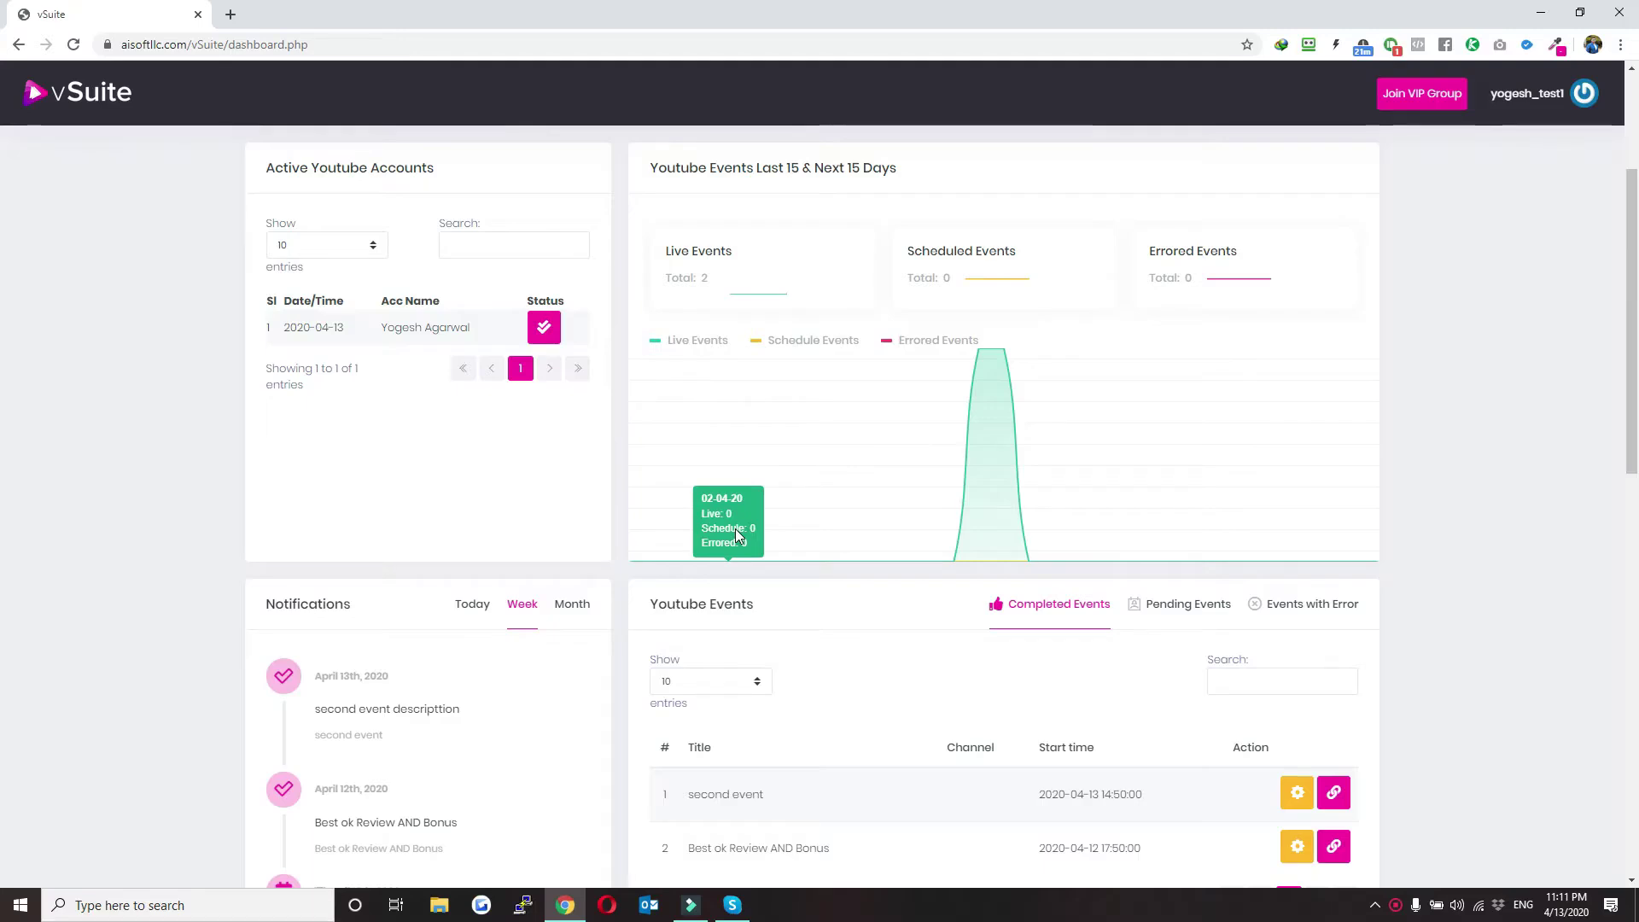
pyautogui.scroll(-7, 884, 487)
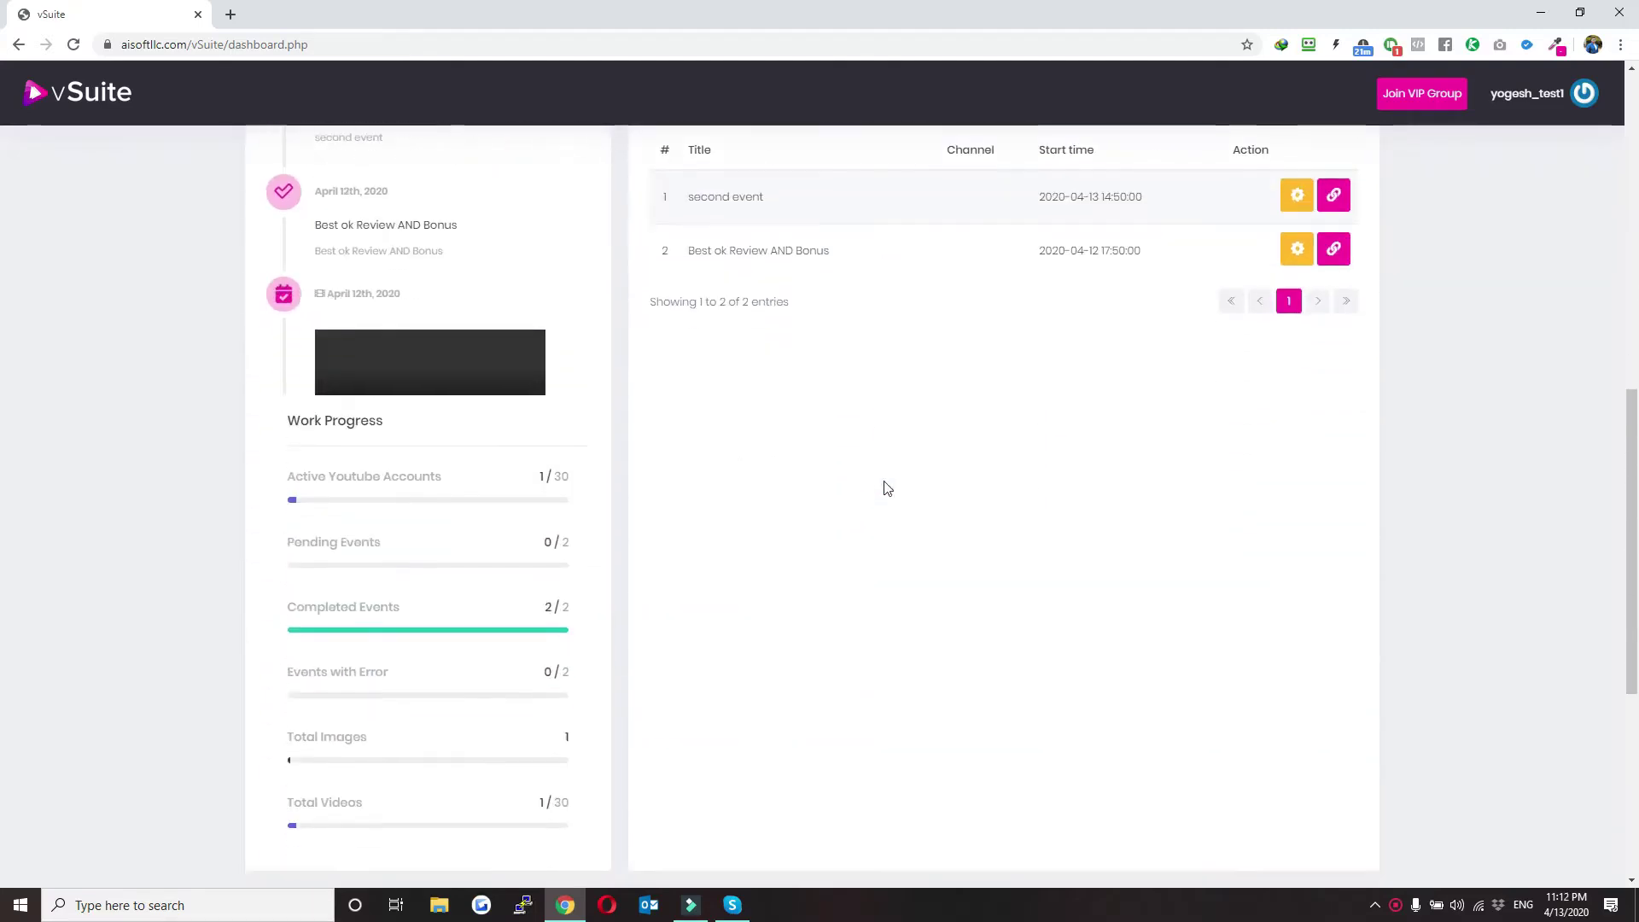
pyautogui.scroll(-5, 886, 488)
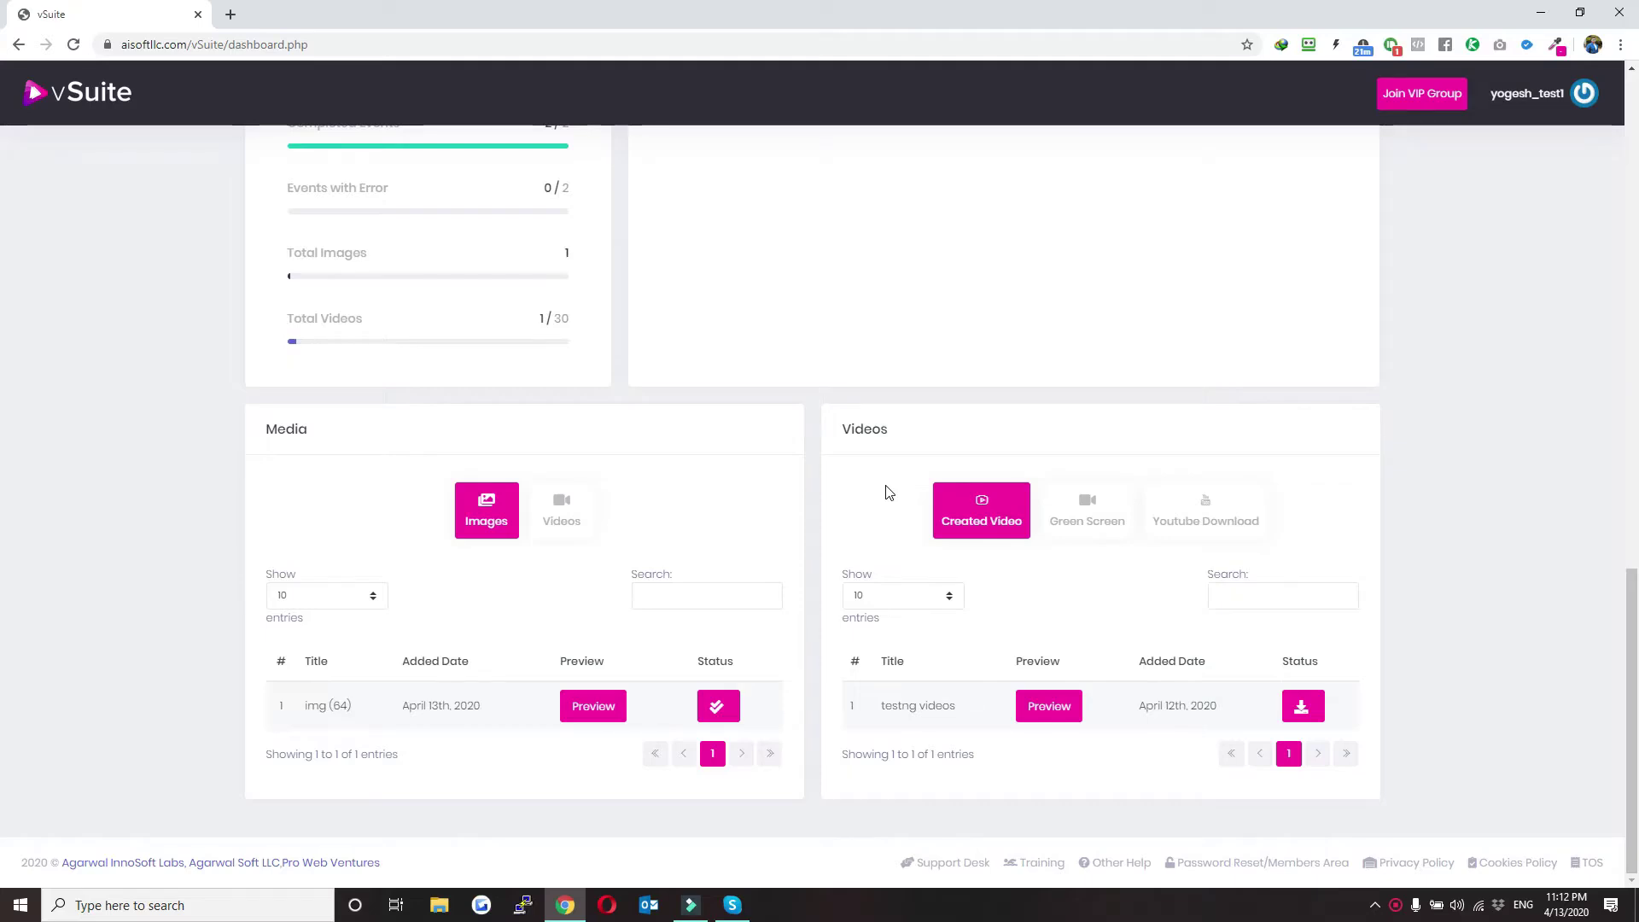
pyautogui.click(1076, 510)
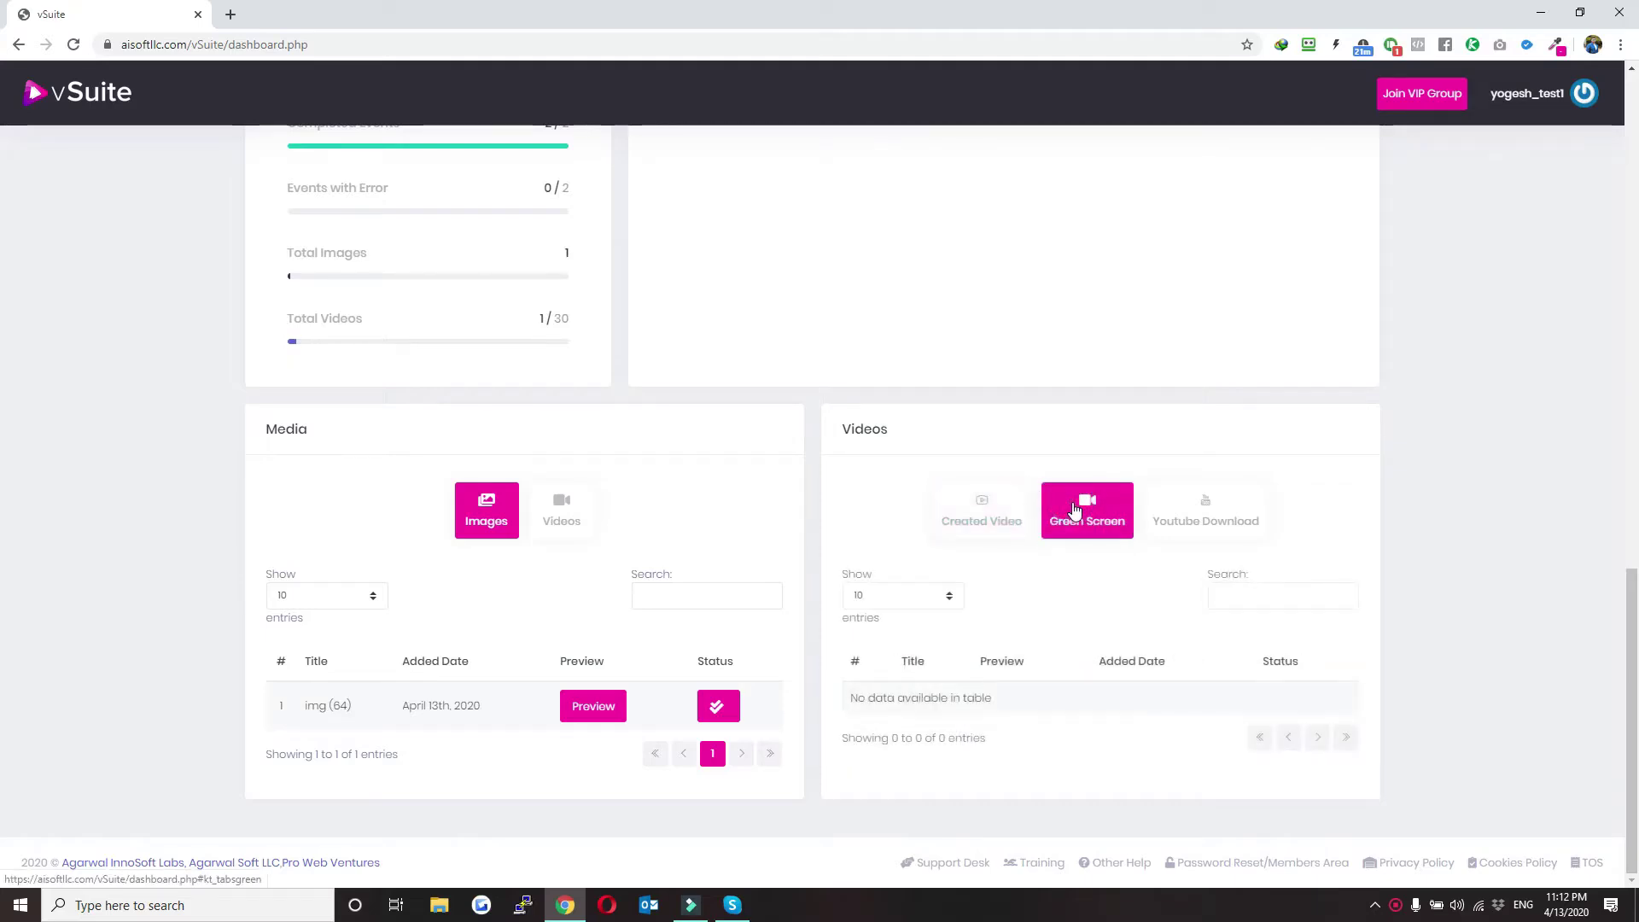
pyautogui.click(1200, 512)
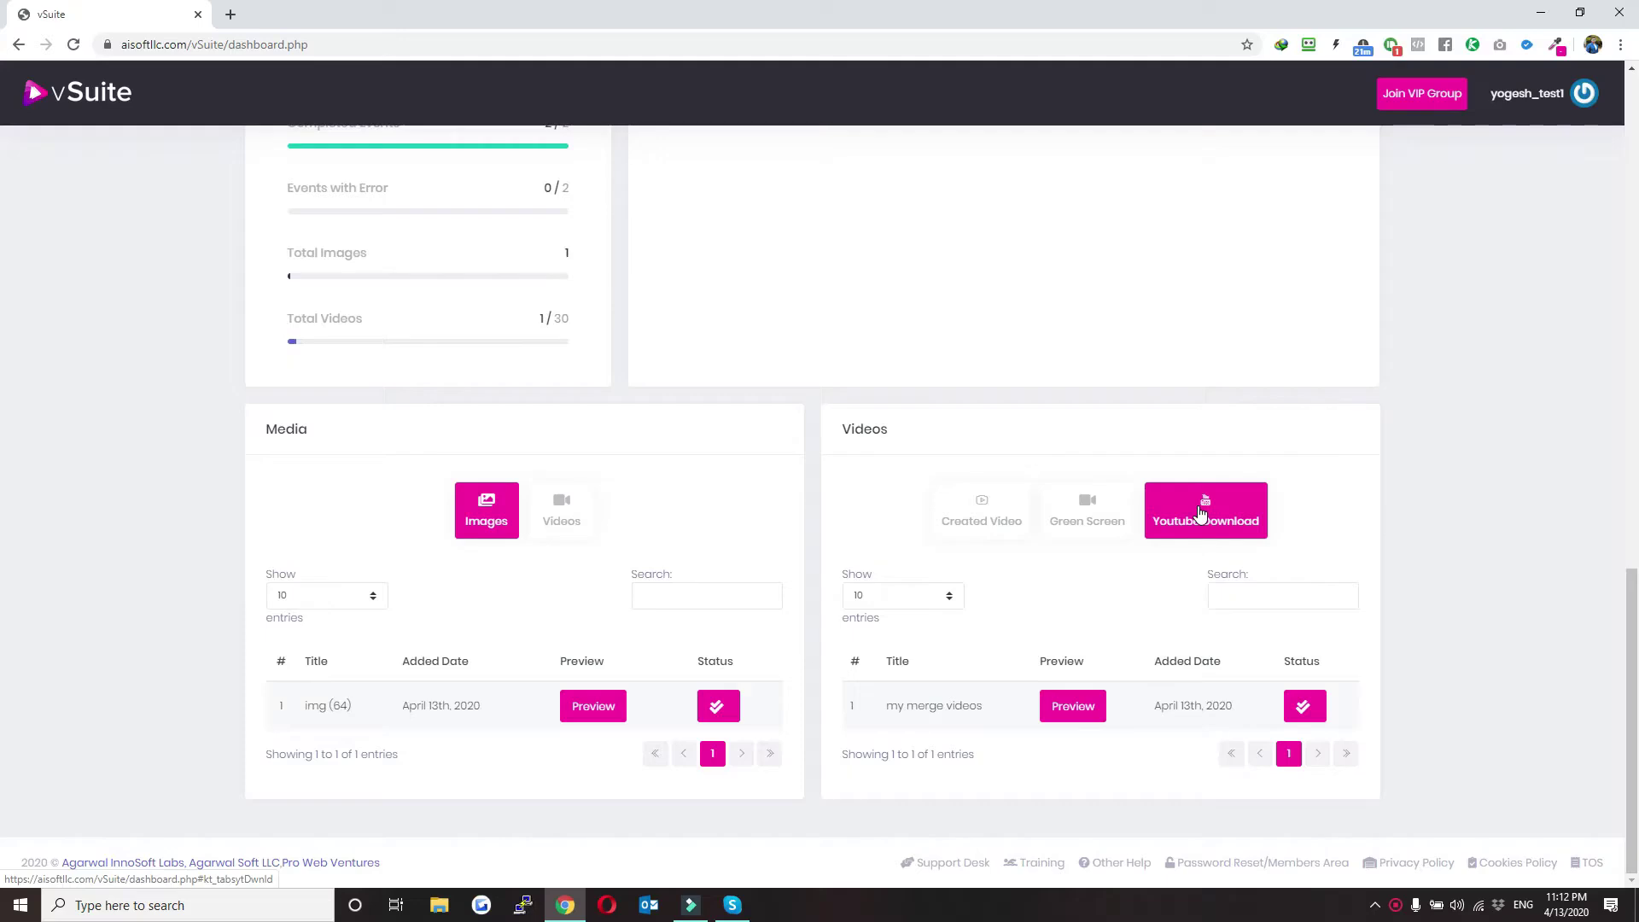
# - Open the Video Lab creation wizard of the Video Creator
pyautogui.scroll(6, 706, 564)
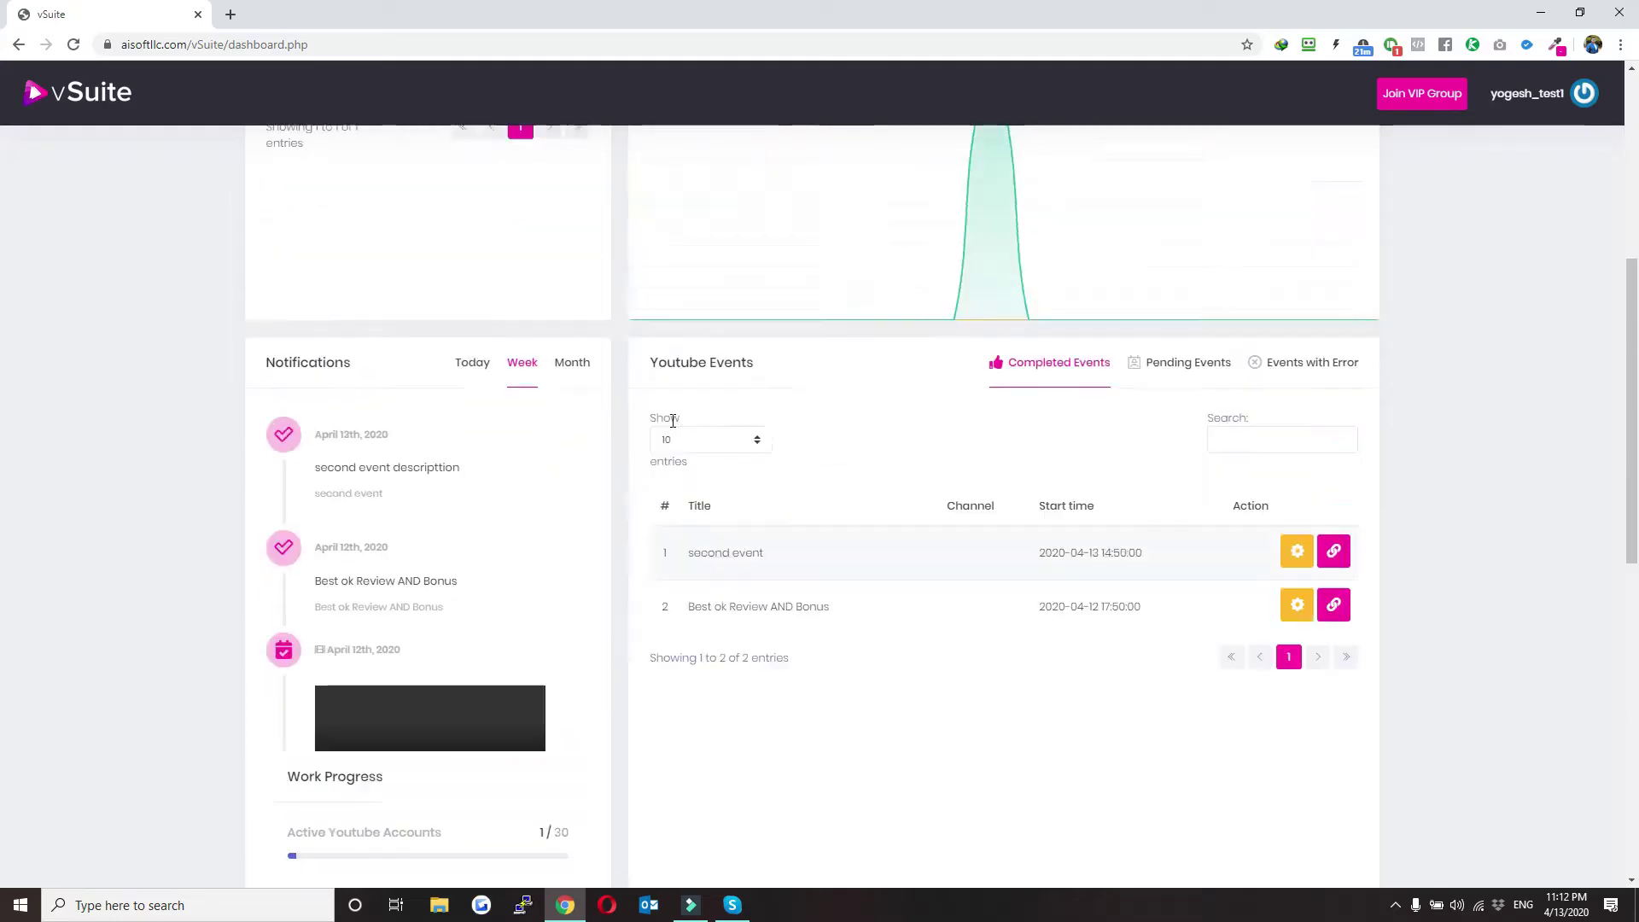
pyautogui.scroll(5, 888, 560)
pyautogui.scroll(5, 572, 425)
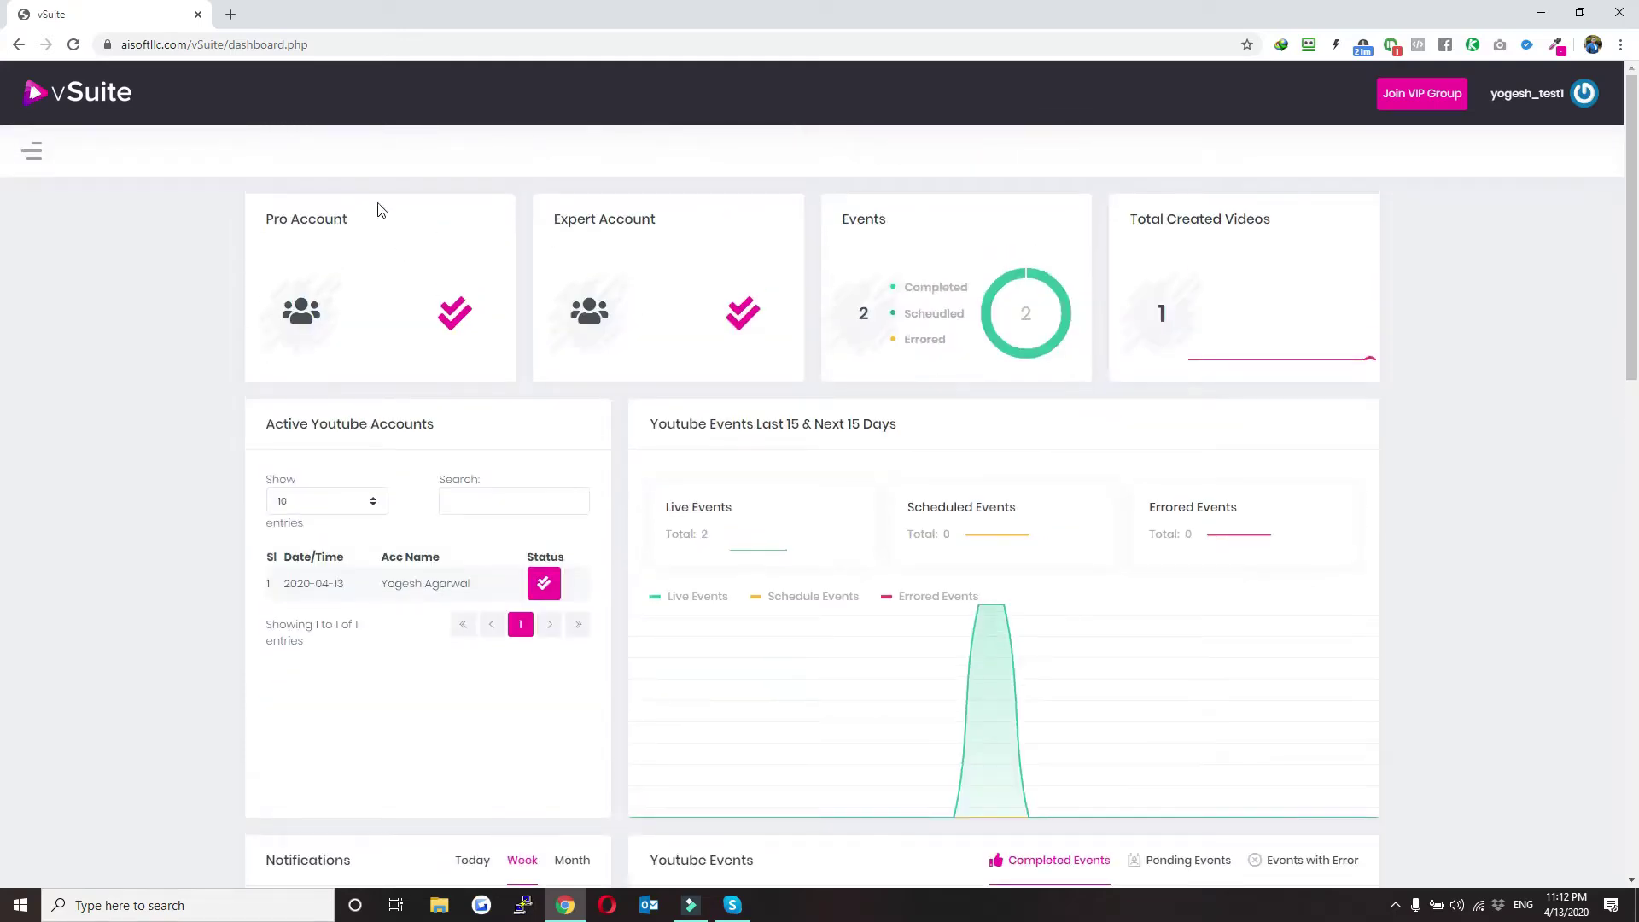
pyautogui.click(31, 153)
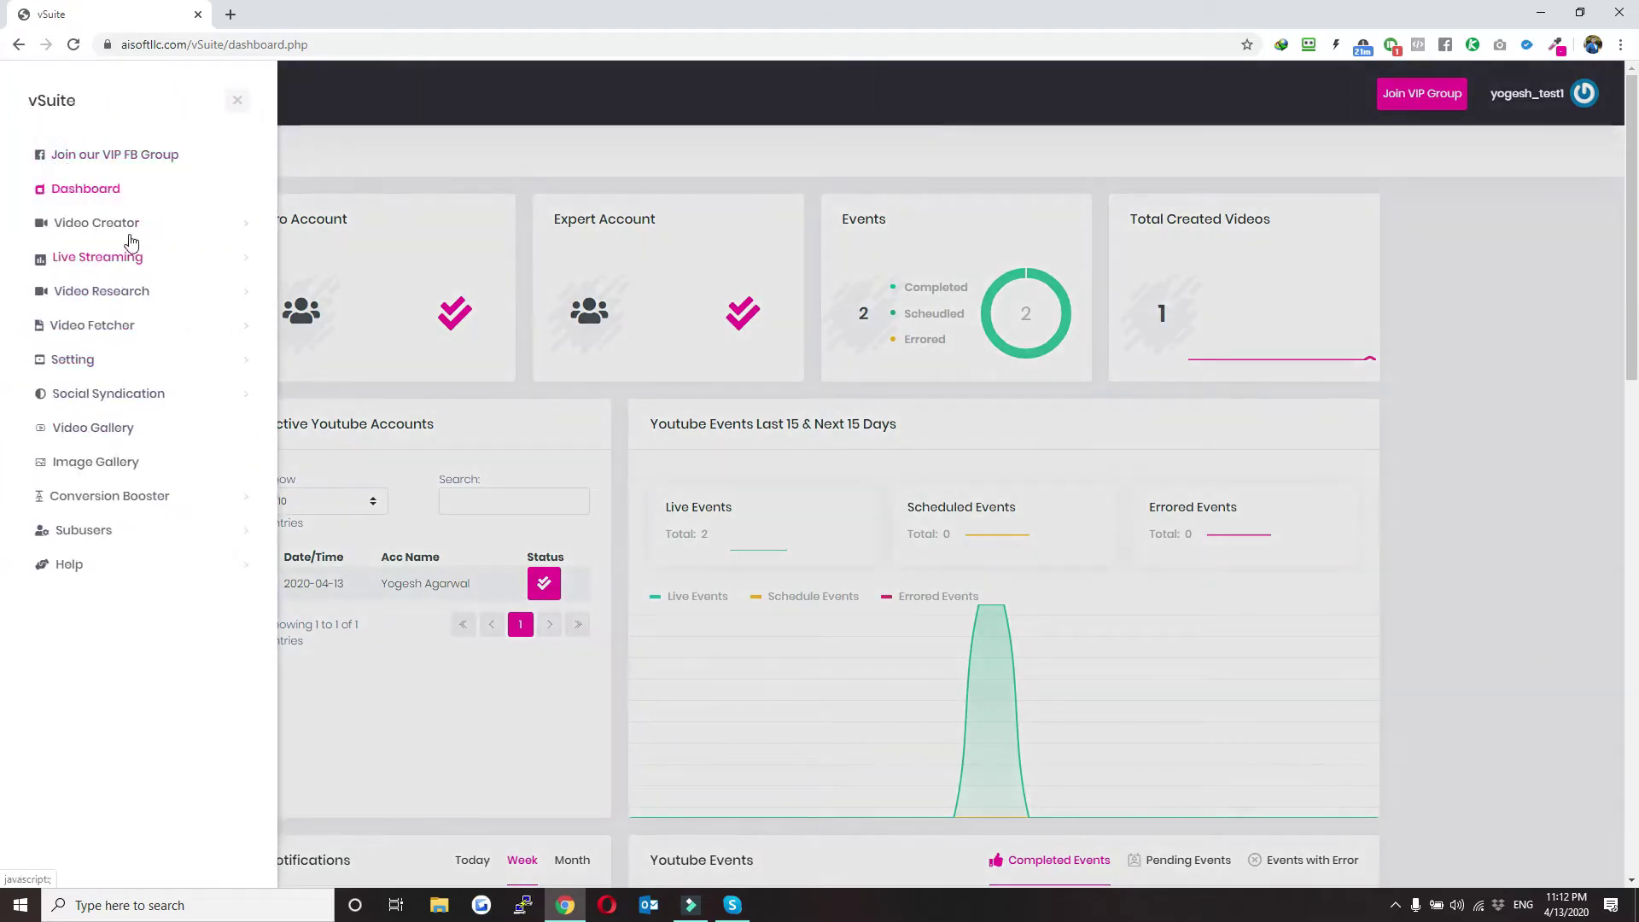
pyautogui.click(131, 223)
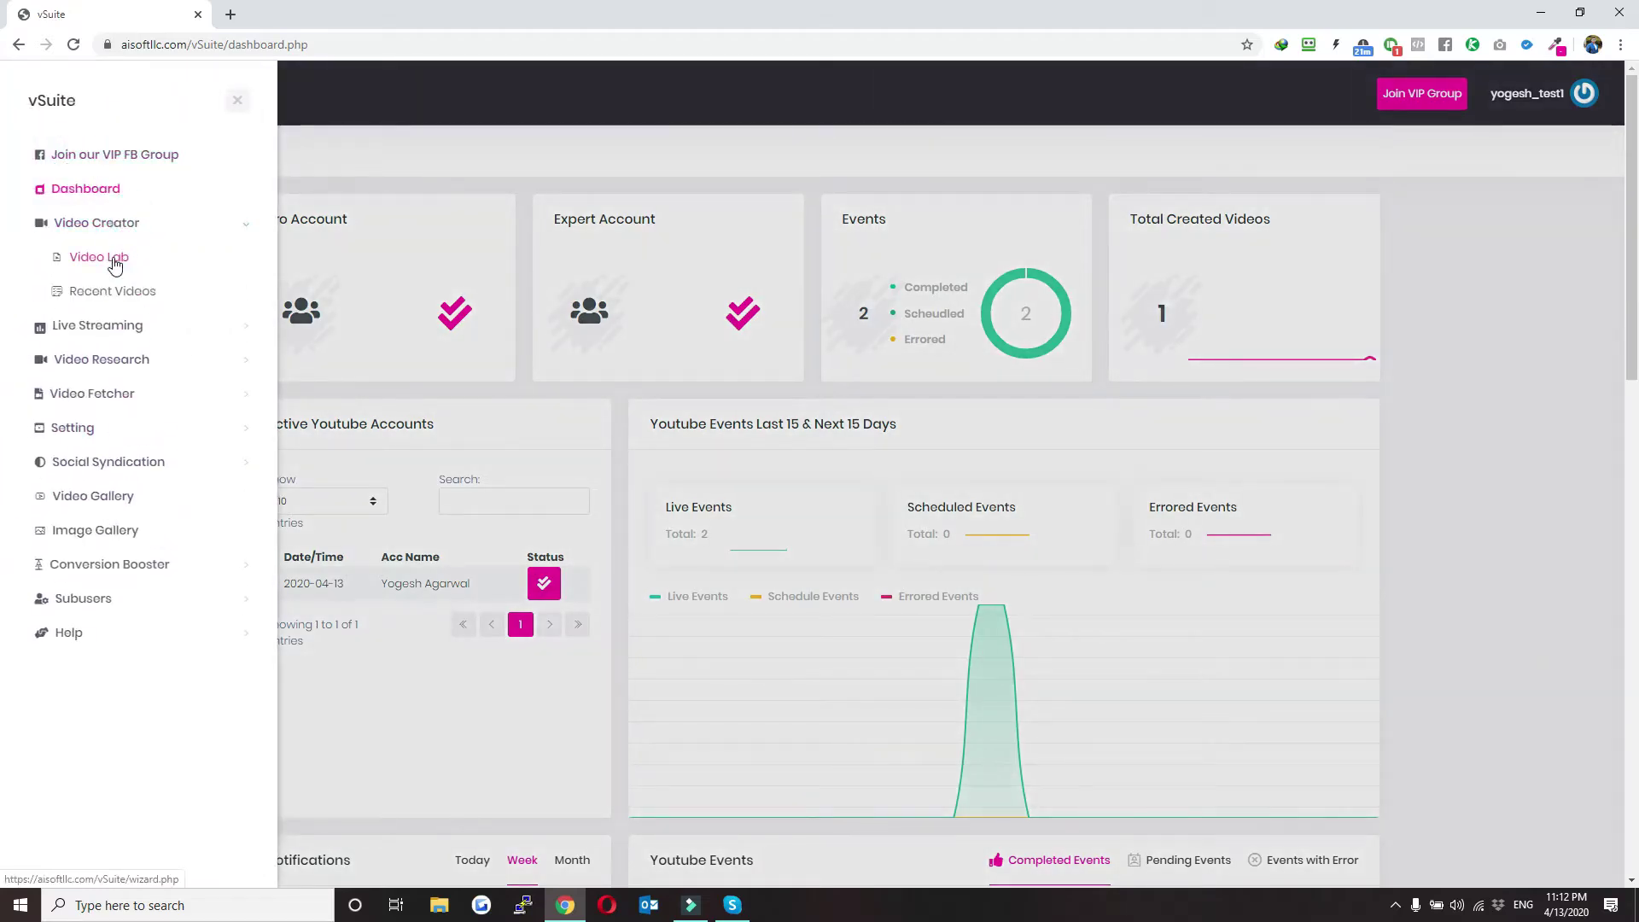
pyautogui.click(114, 261)
# - Give the new video the title "test" in the Add Details section
pyautogui.scroll(-2, 597, 307)
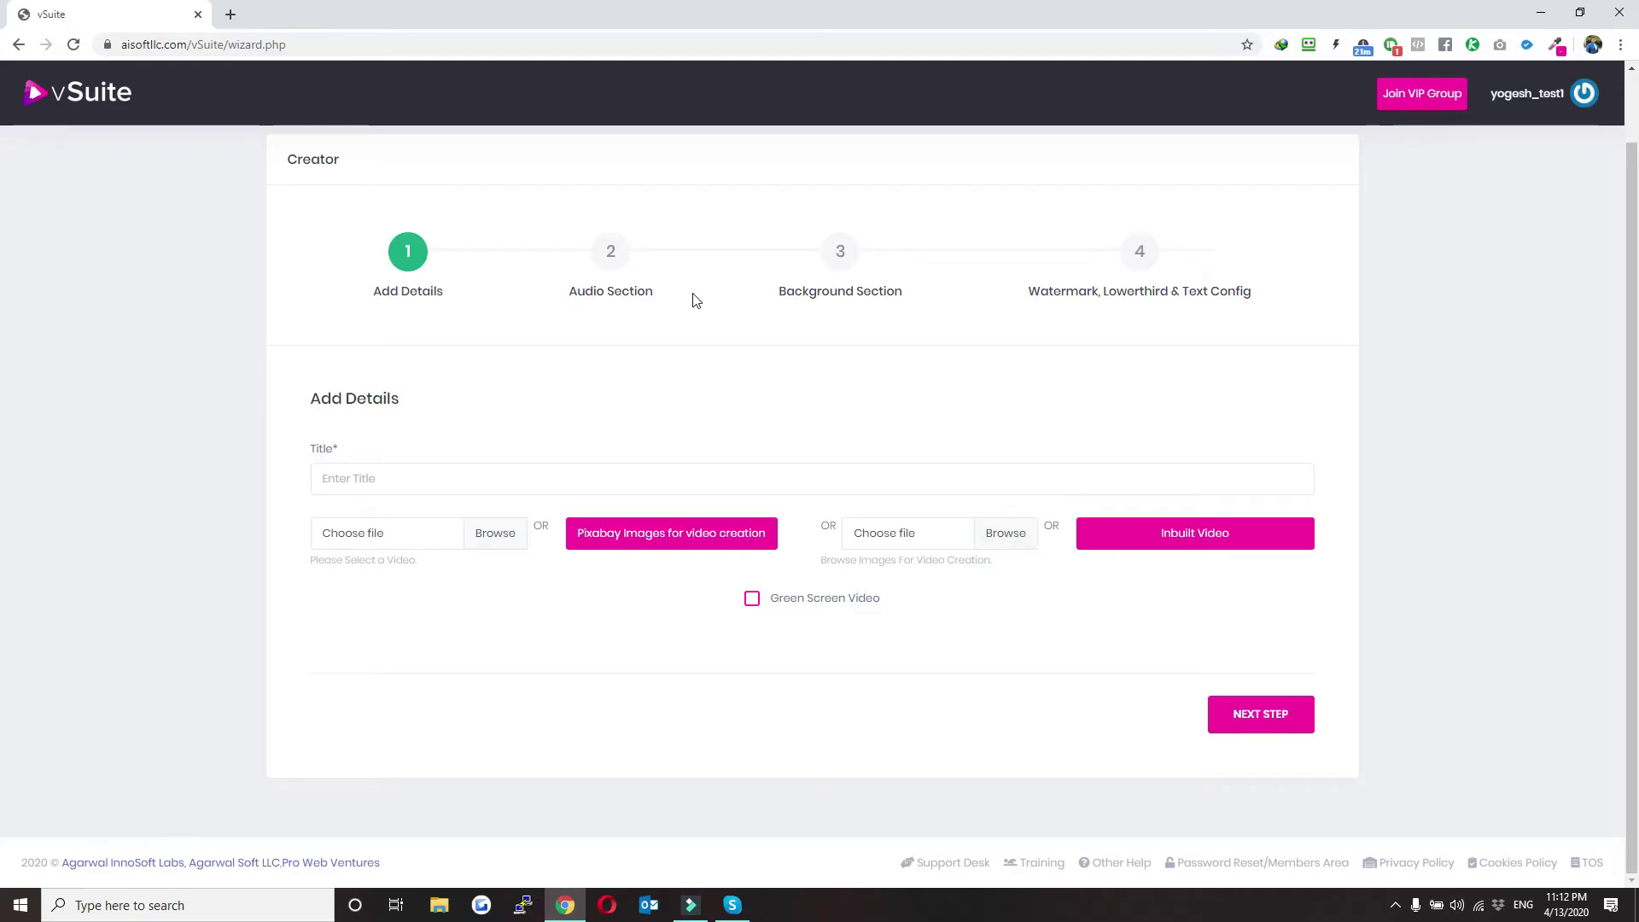
pyautogui.click(451, 479)
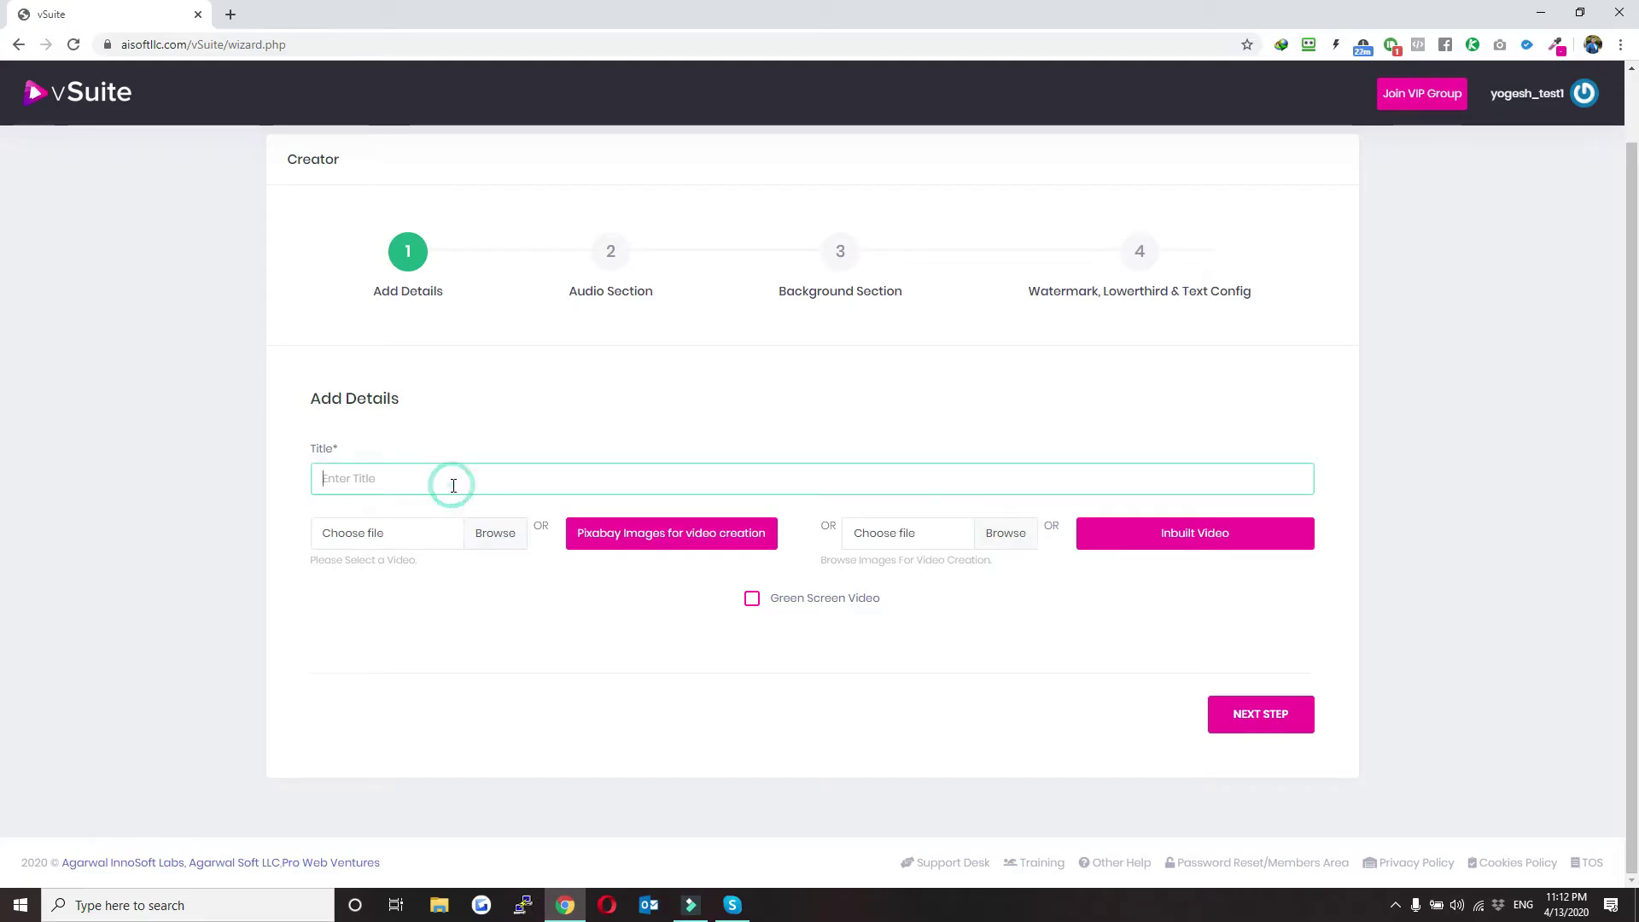
pyautogui.write('test')
pyautogui.click(486, 609)
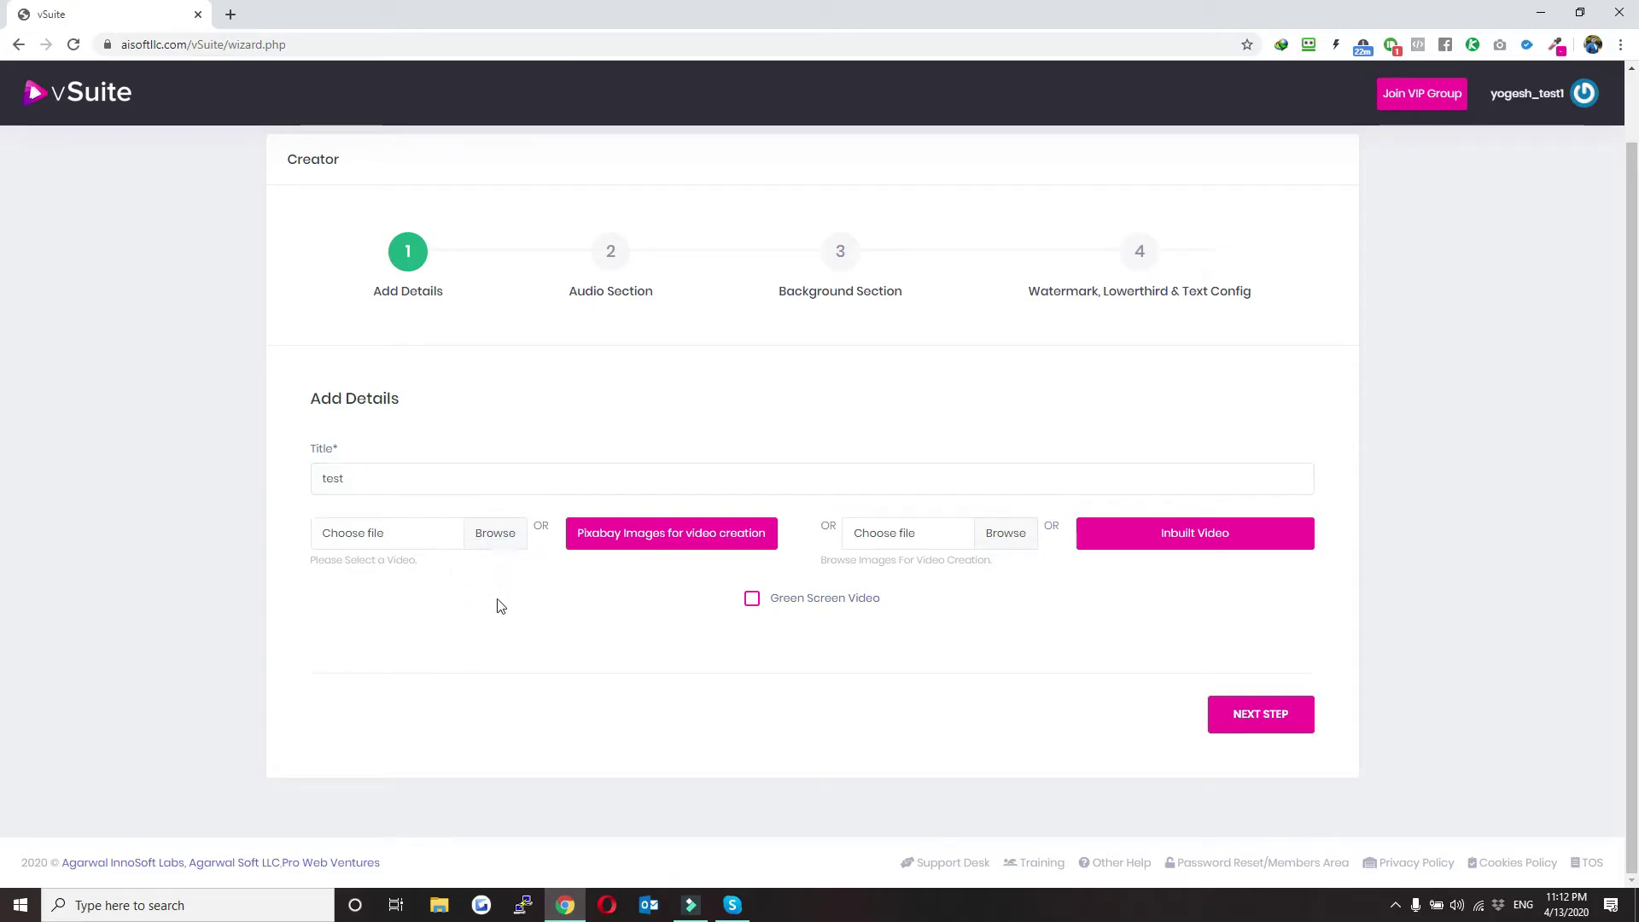
# - Search the Pixabay images for video creation with the keyword "computers"
pyautogui.click(621, 543)
pyautogui.click(380, 189)
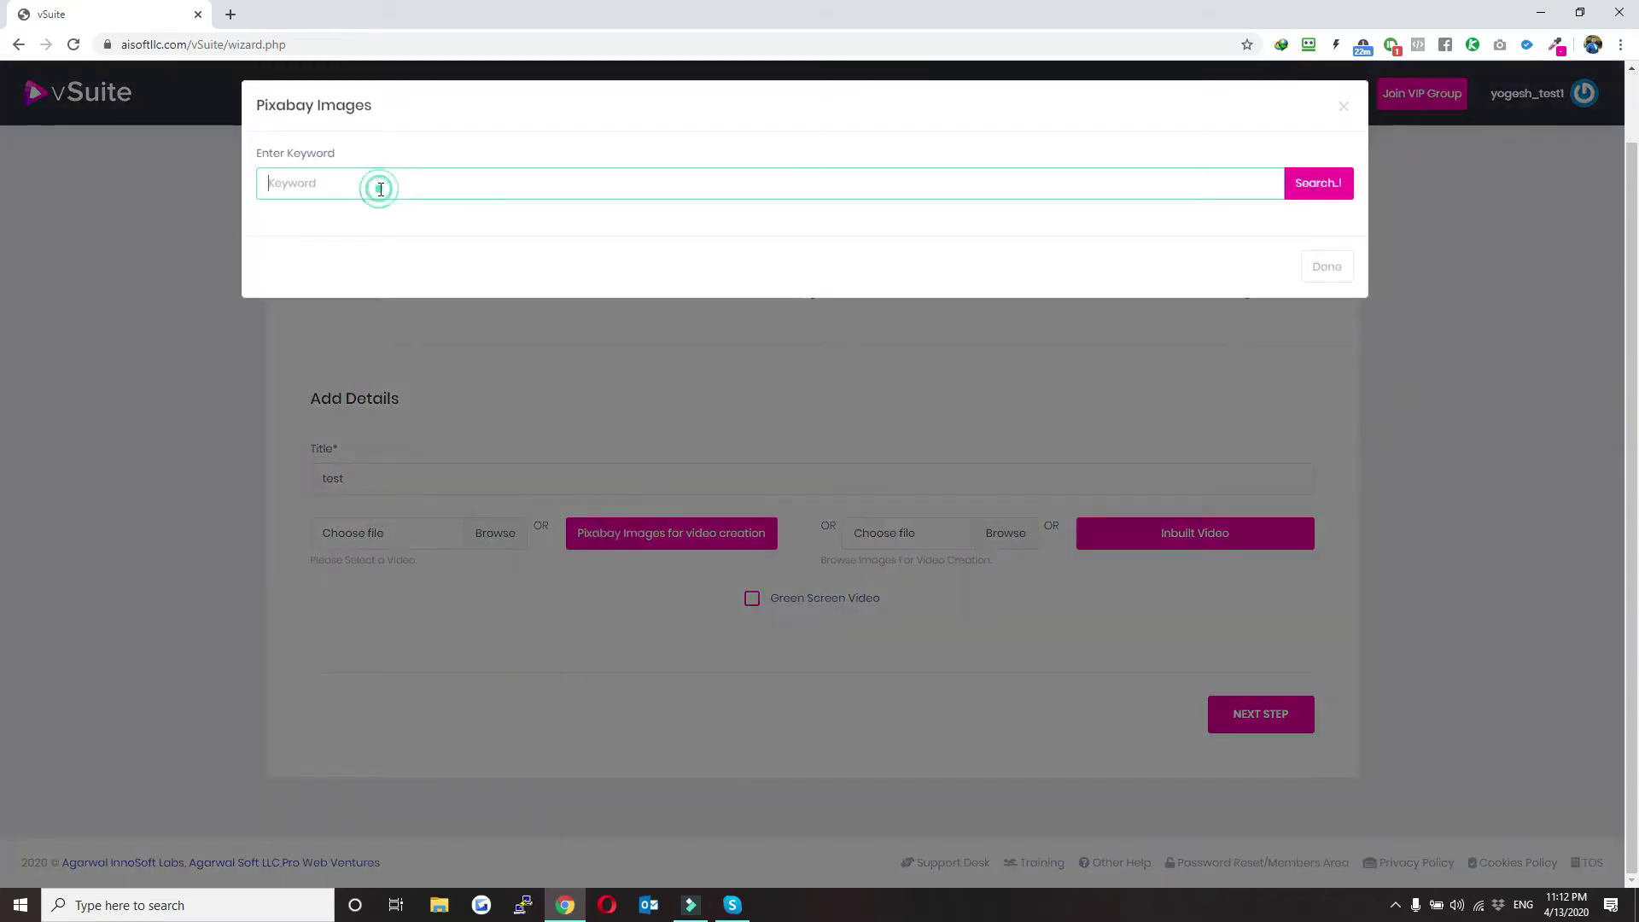
pyautogui.write('computers')
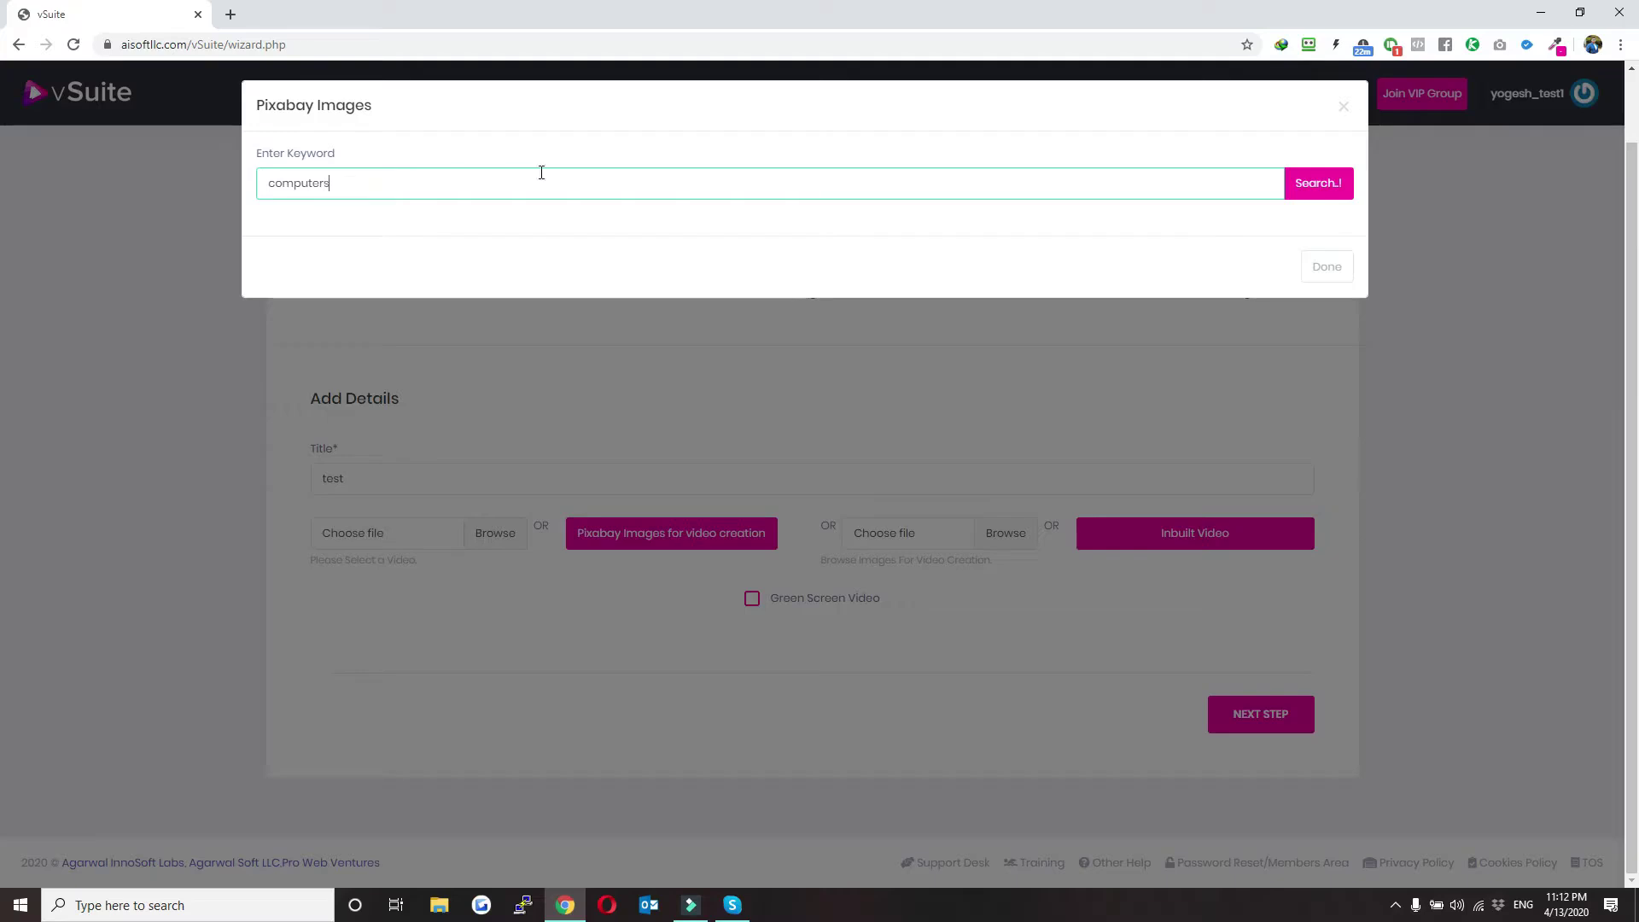
pyautogui.click(1322, 186)
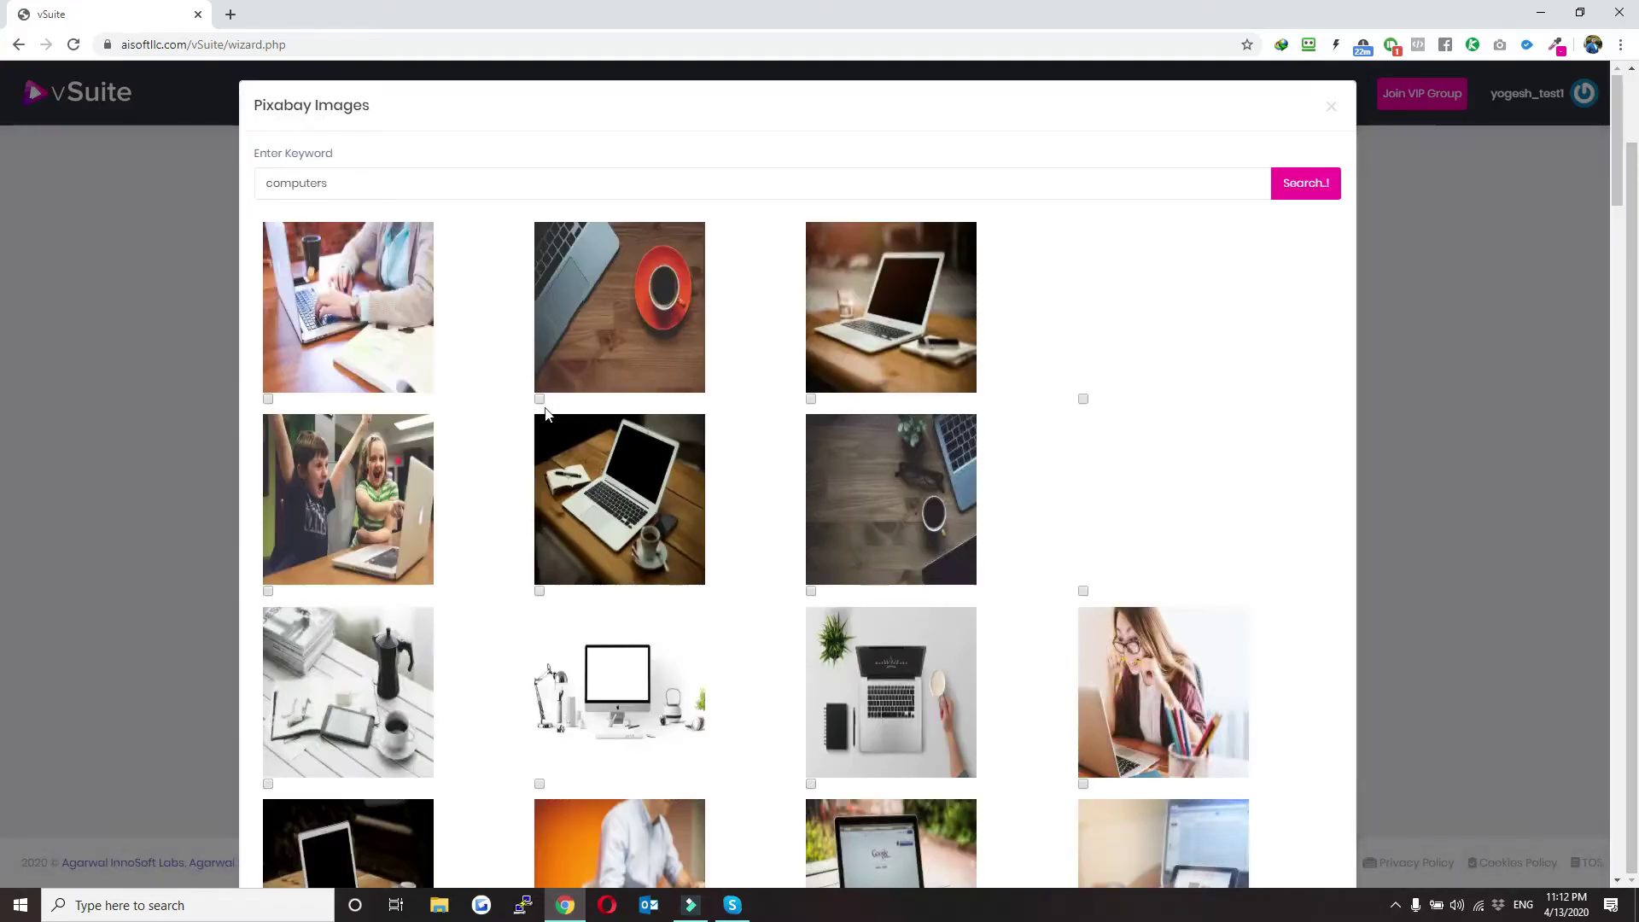
# - Select the second, third and fourth images of the first result row, confirm the selection and proceed to the Audio Section
pyautogui.click(539, 399)
pyautogui.click(810, 399)
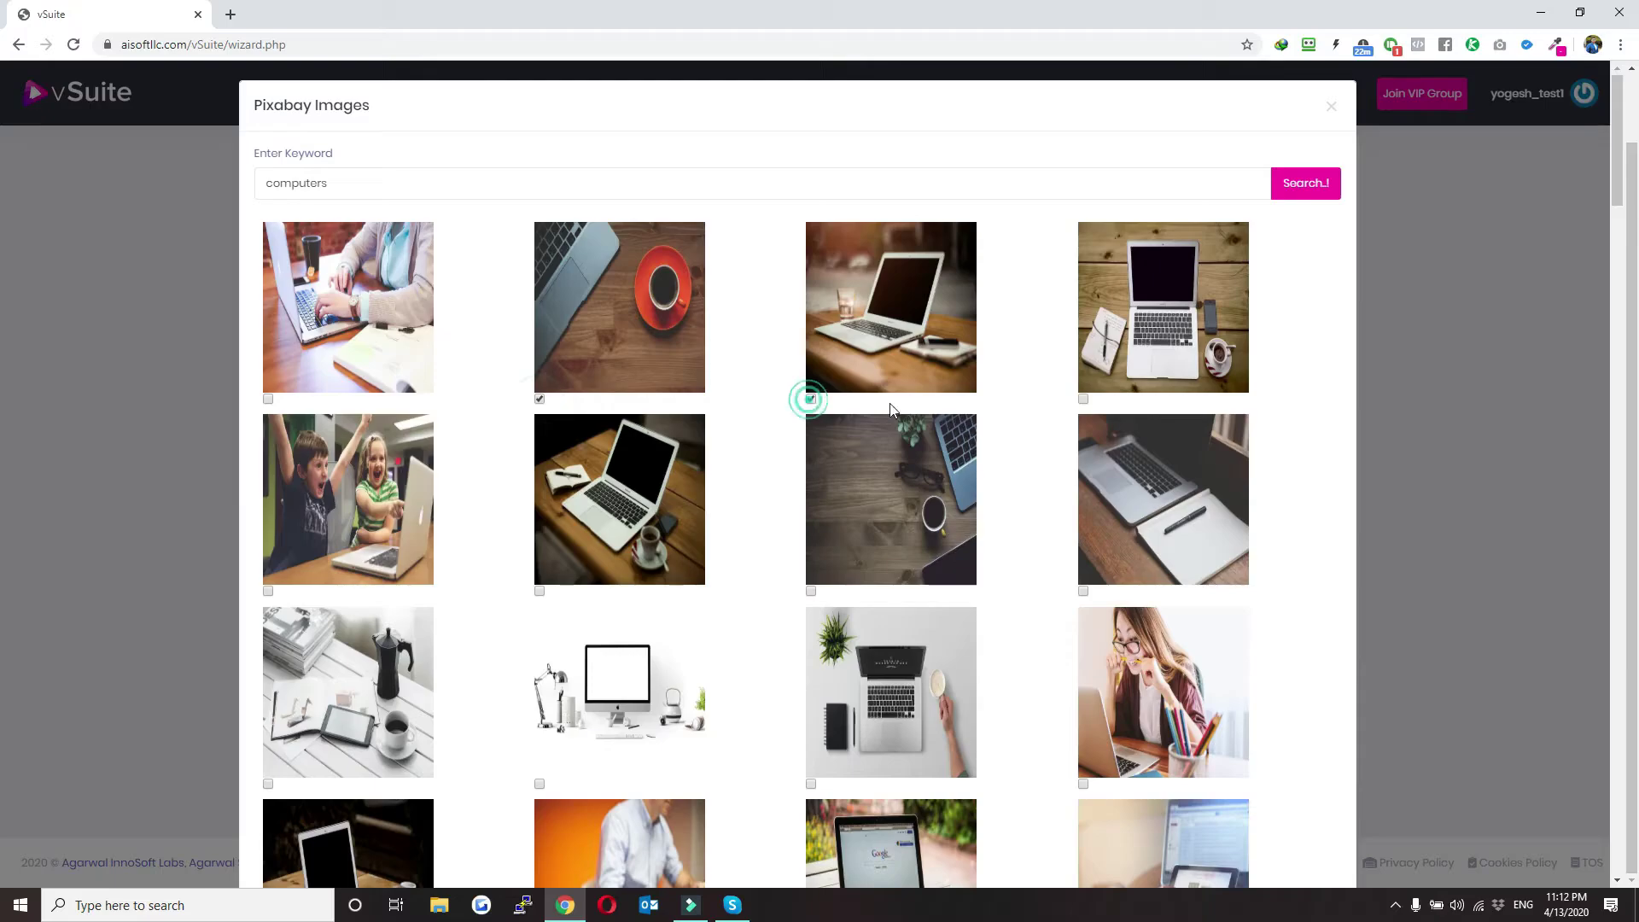
pyautogui.click(1082, 398)
pyautogui.scroll(-20, 1114, 477)
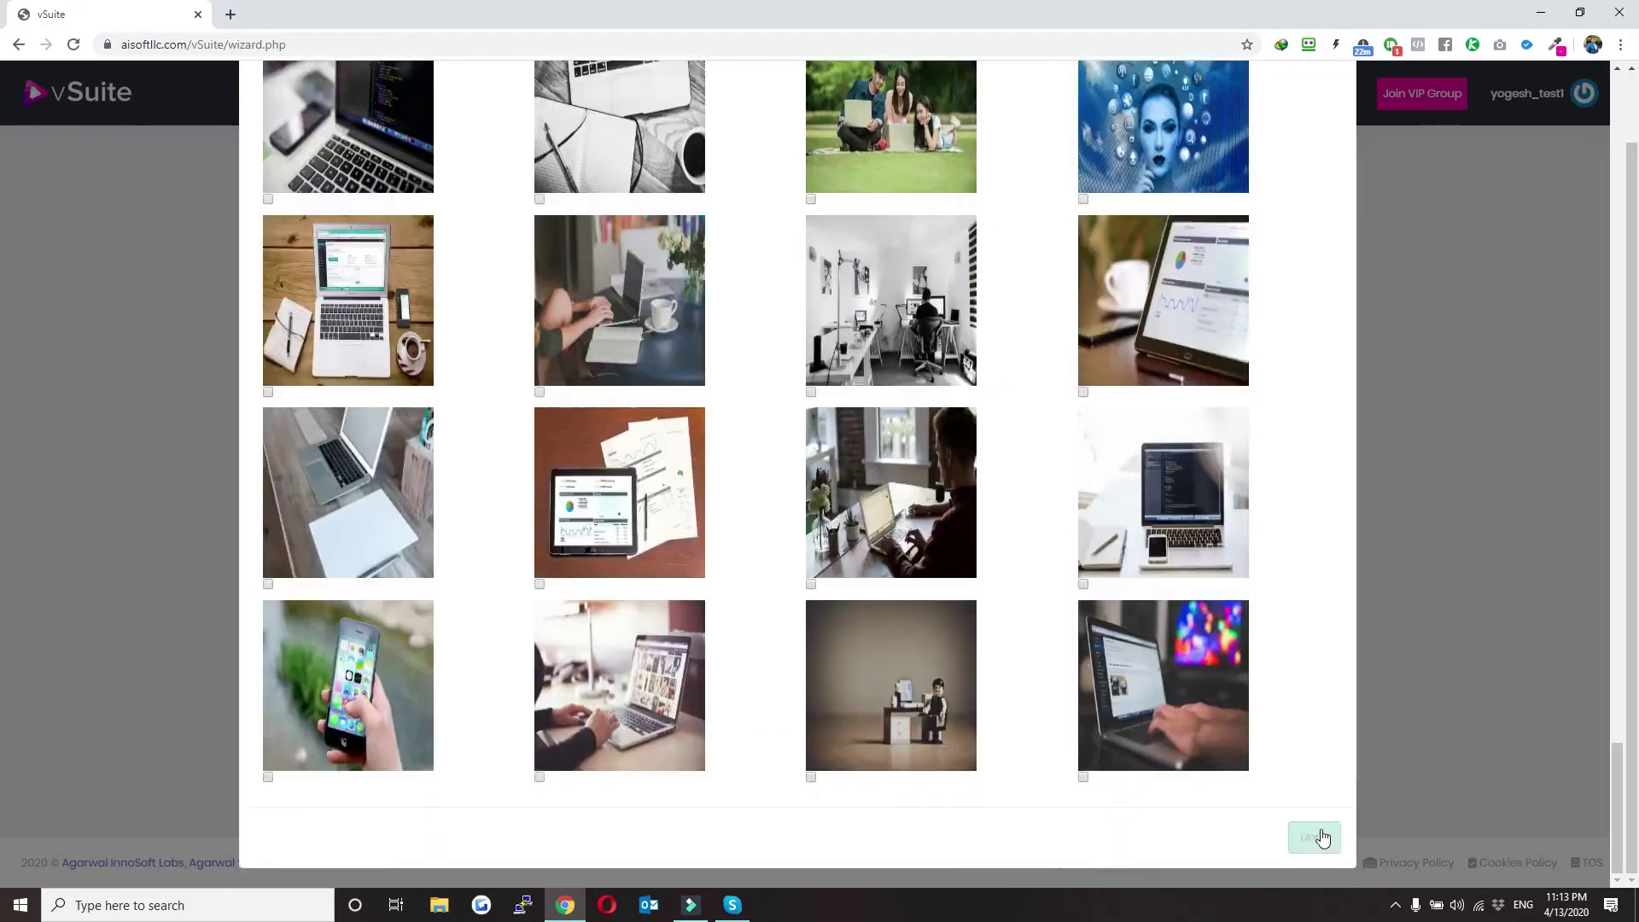
pyautogui.click(1320, 837)
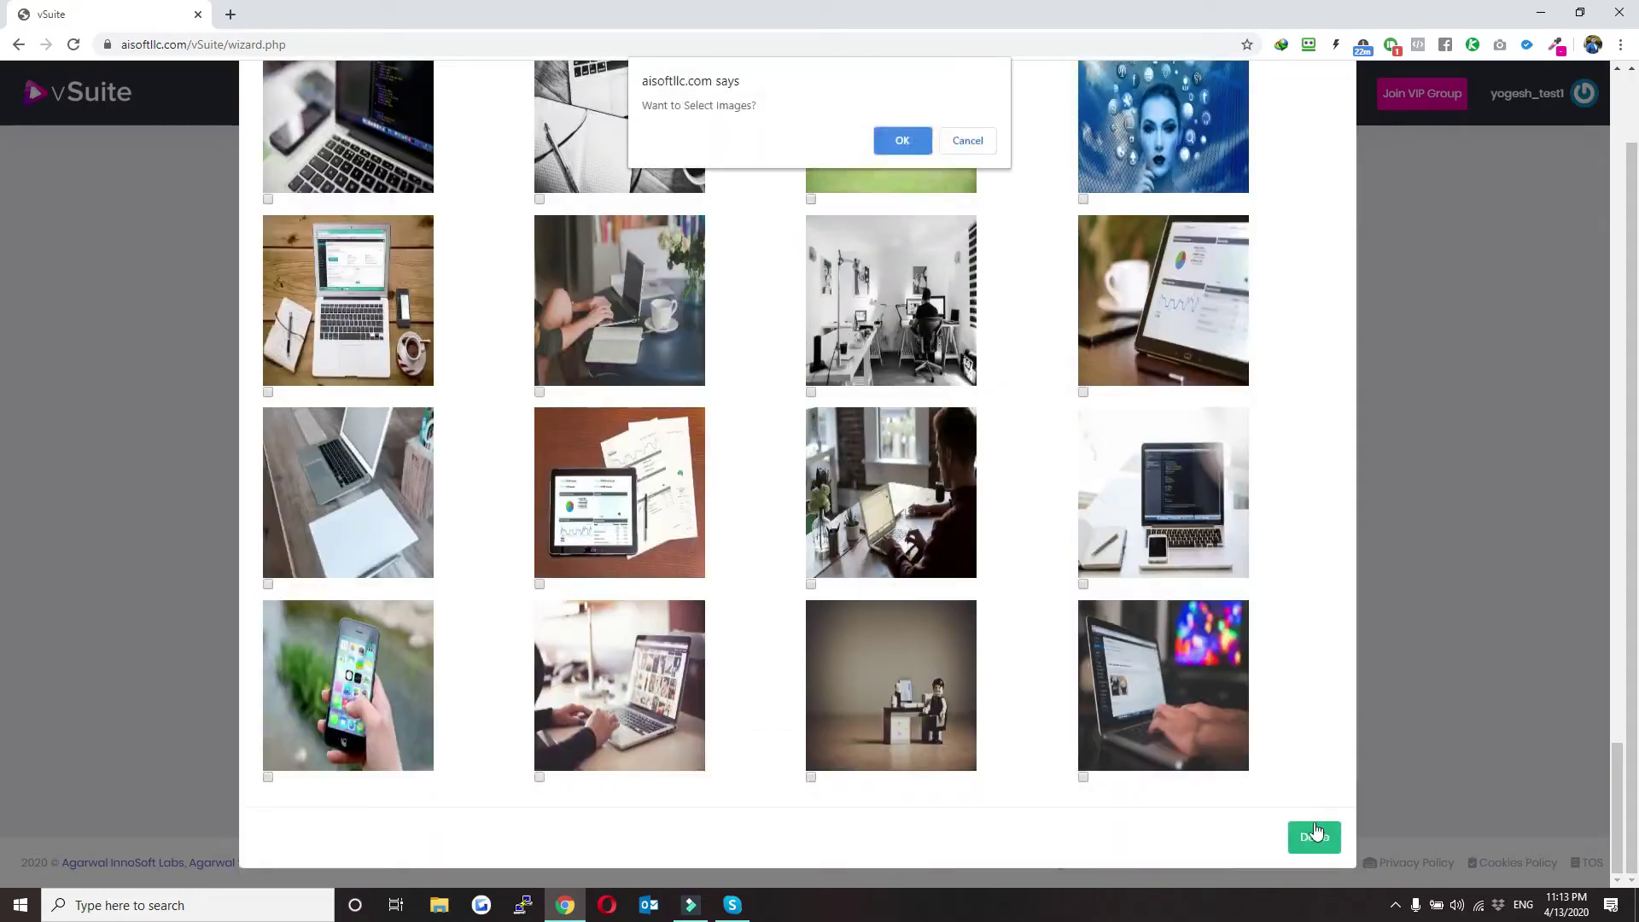
pyautogui.click(889, 141)
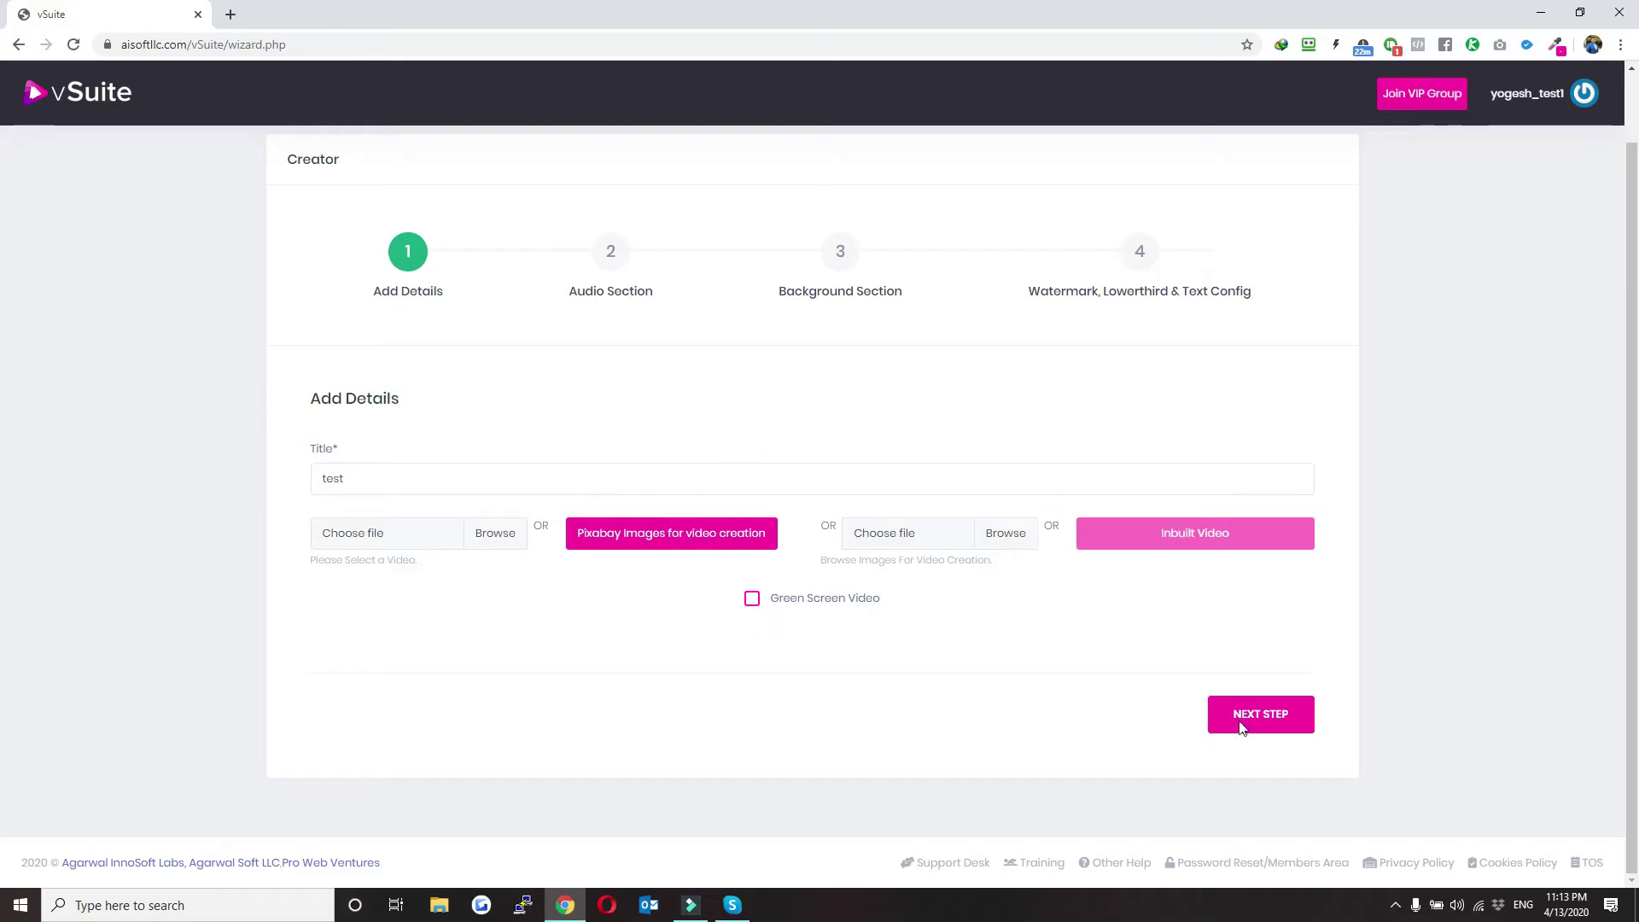
pyautogui.click(1284, 712)
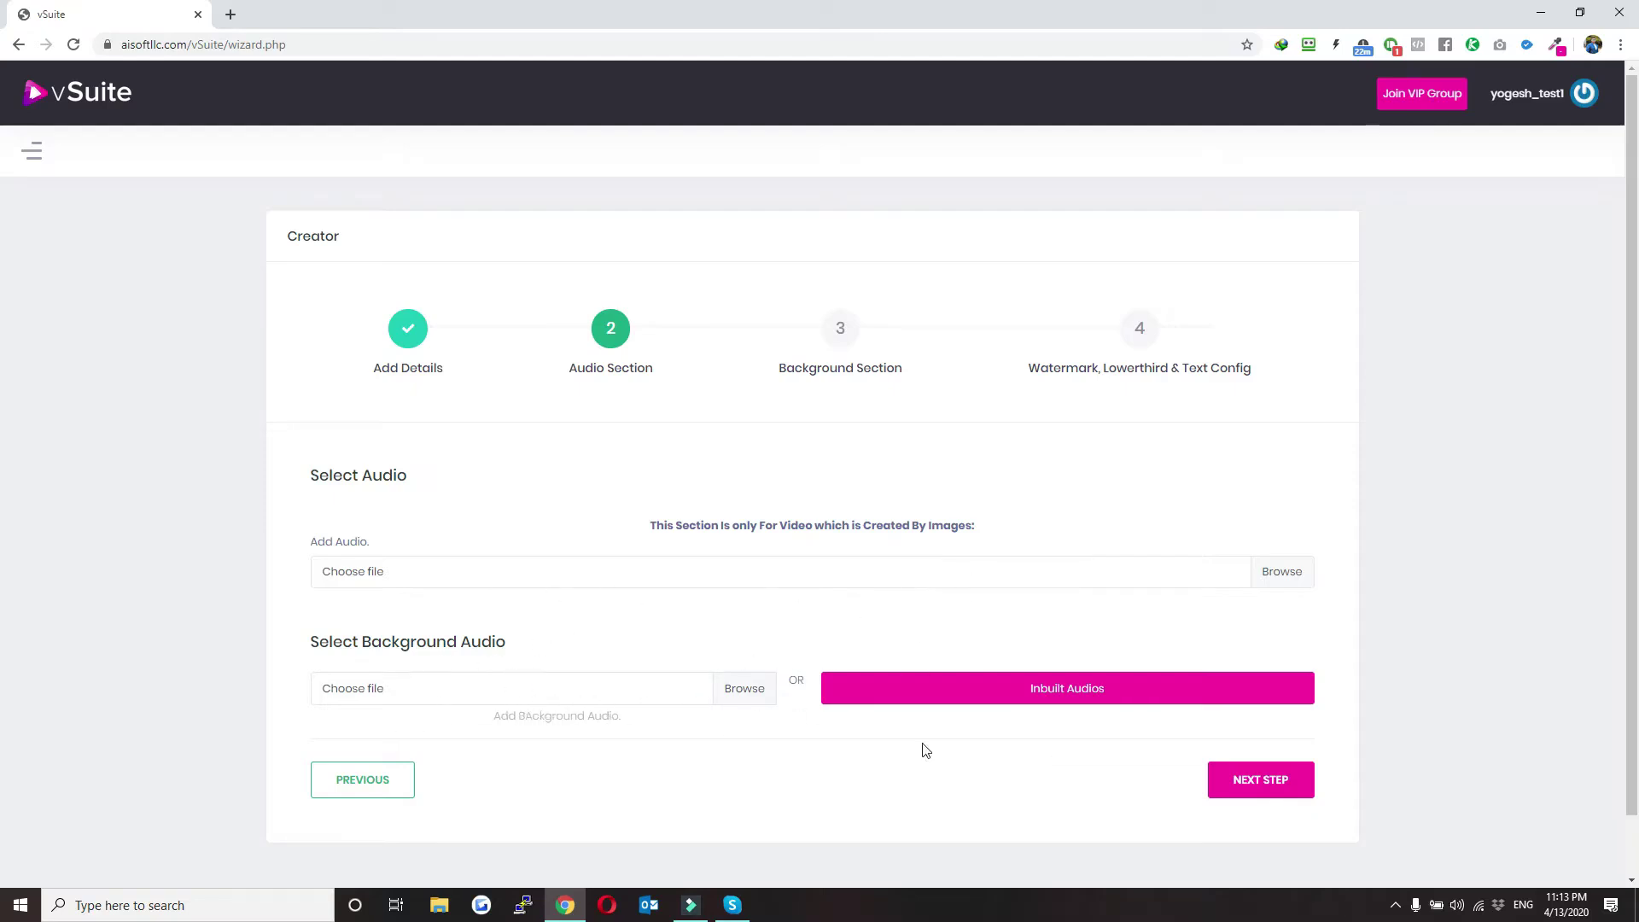
# - Add Hero_Theme_Sting.mp3 from the 3D Cube Logo Reveal-Ready project's (Footage) folder as the audio for the image video
pyautogui.click(1252, 784)
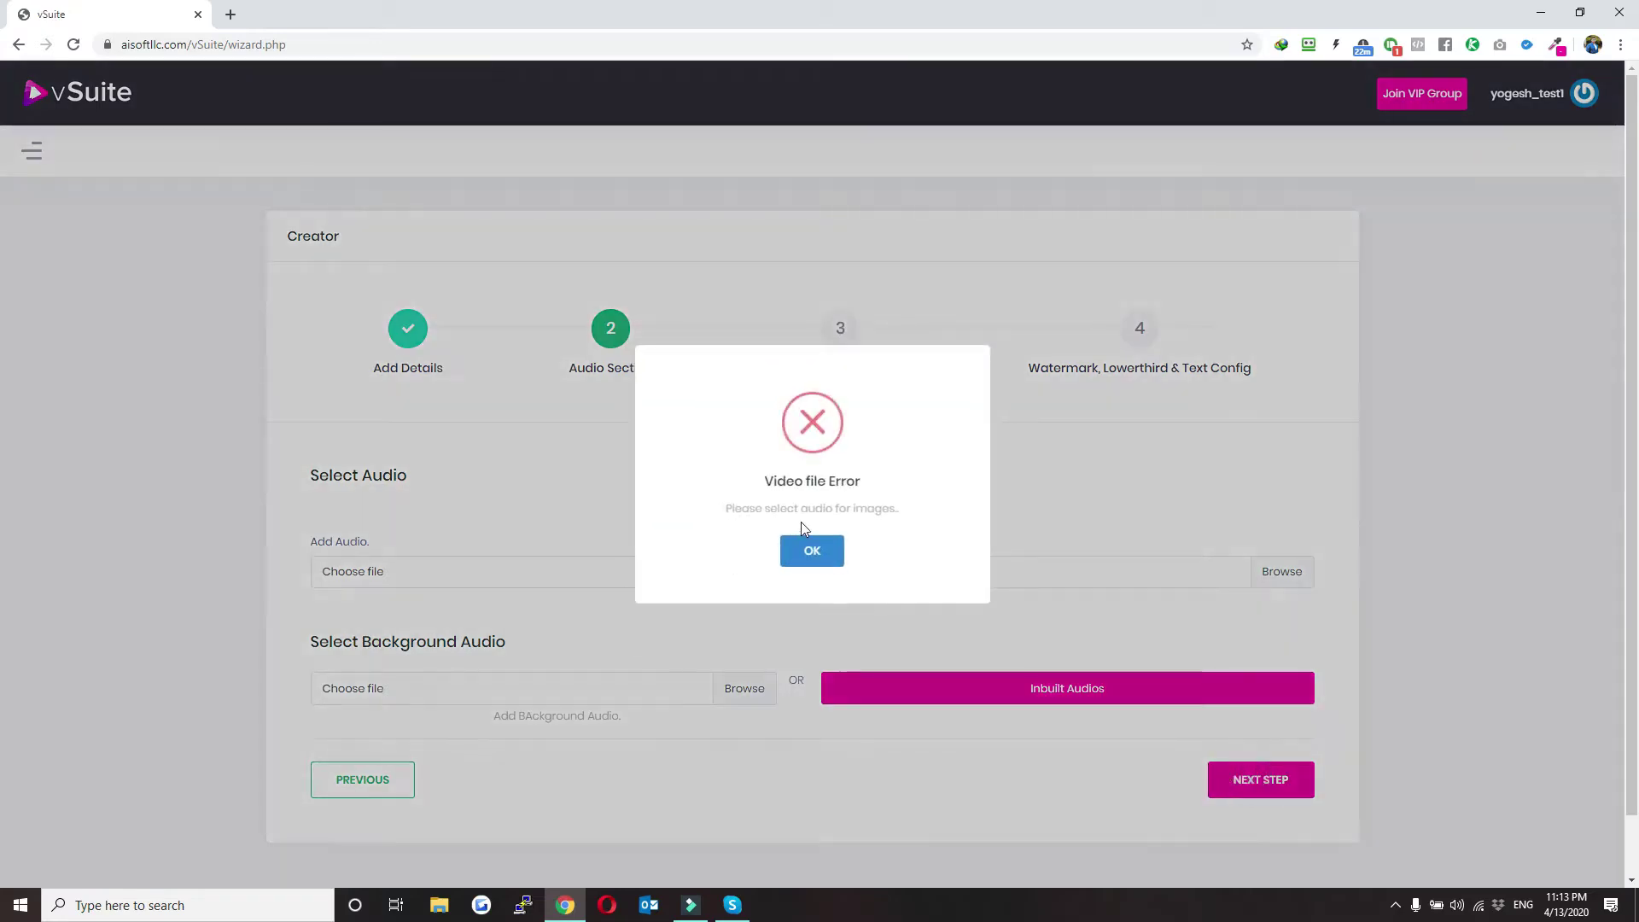
pyautogui.click(810, 549)
pyautogui.click(1289, 572)
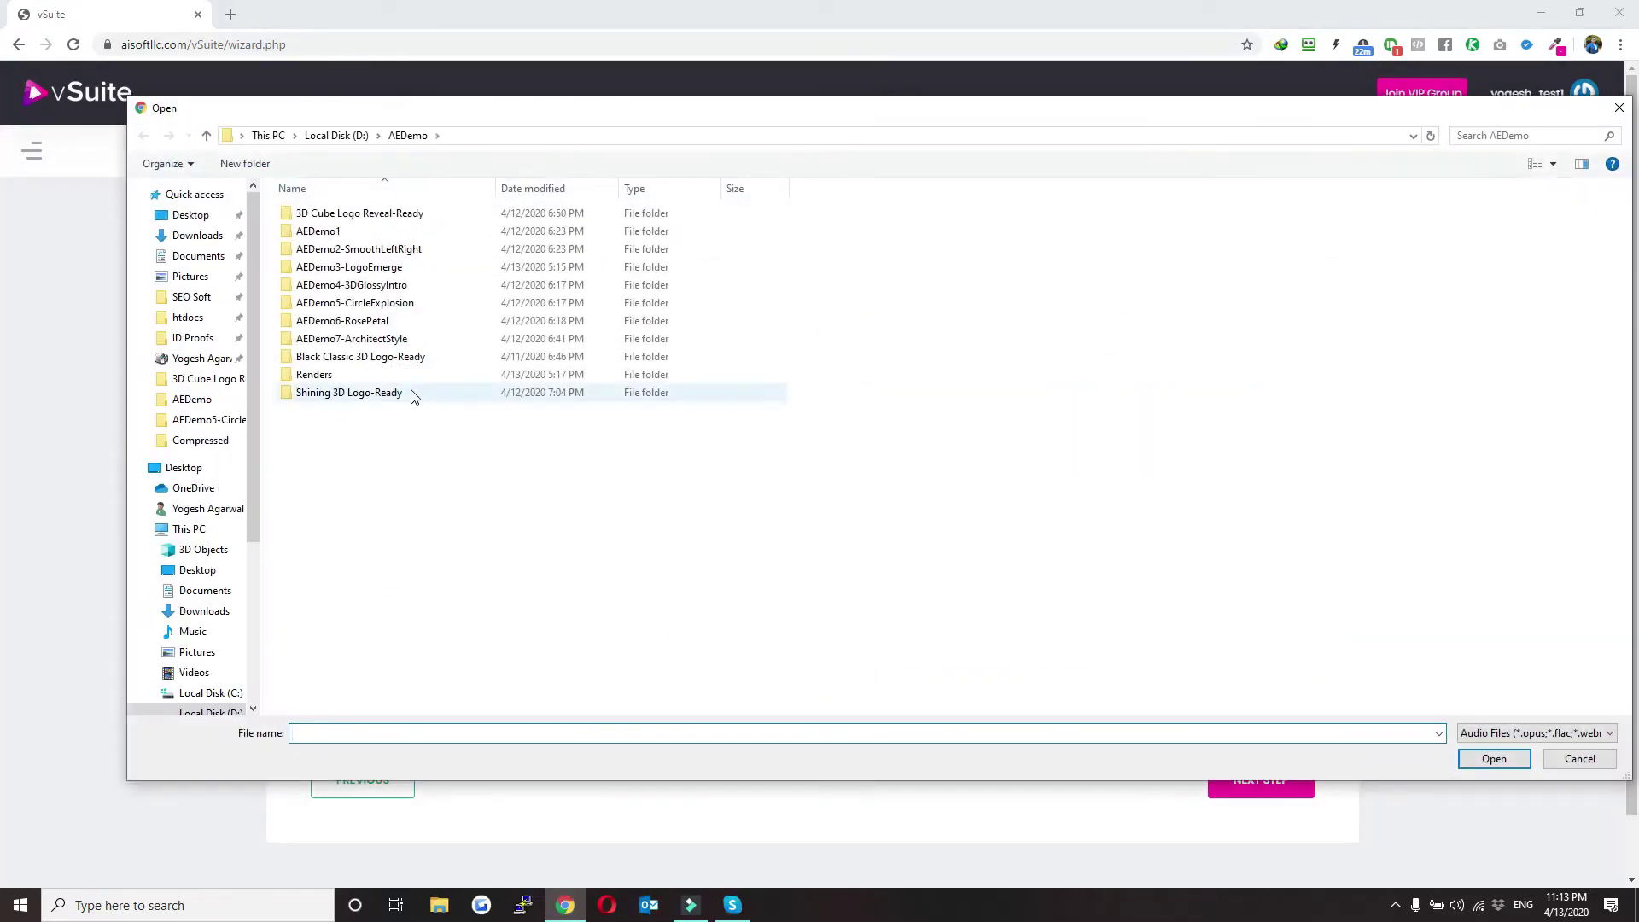
pyautogui.doubleClick(396, 213)
pyautogui.doubleClick(378, 215)
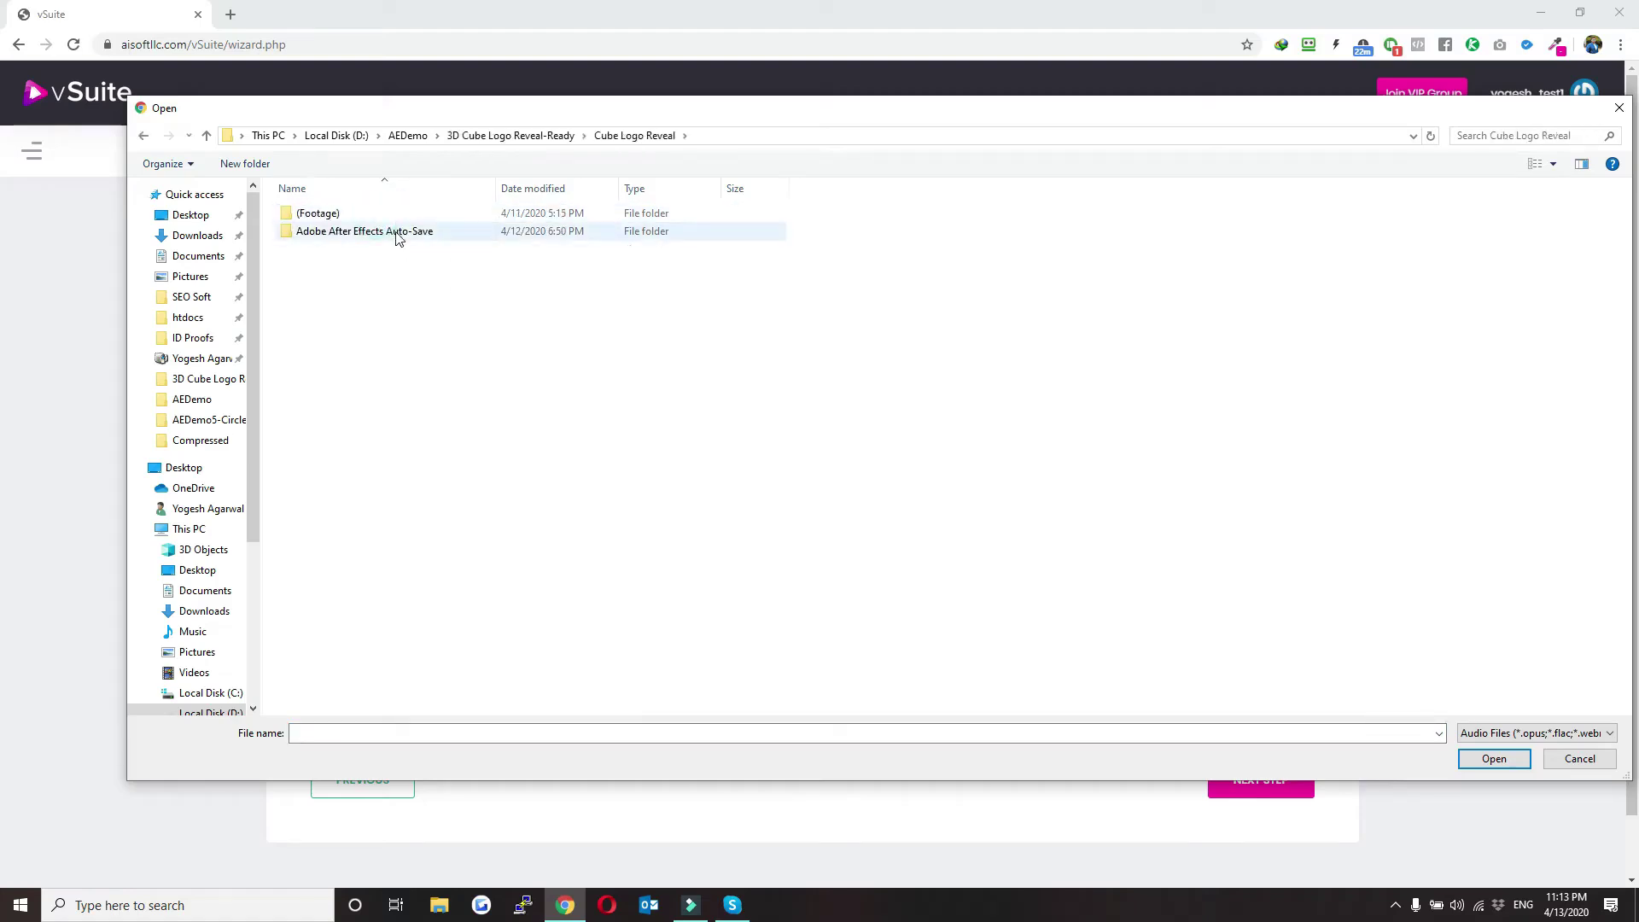
pyautogui.click(386, 219)
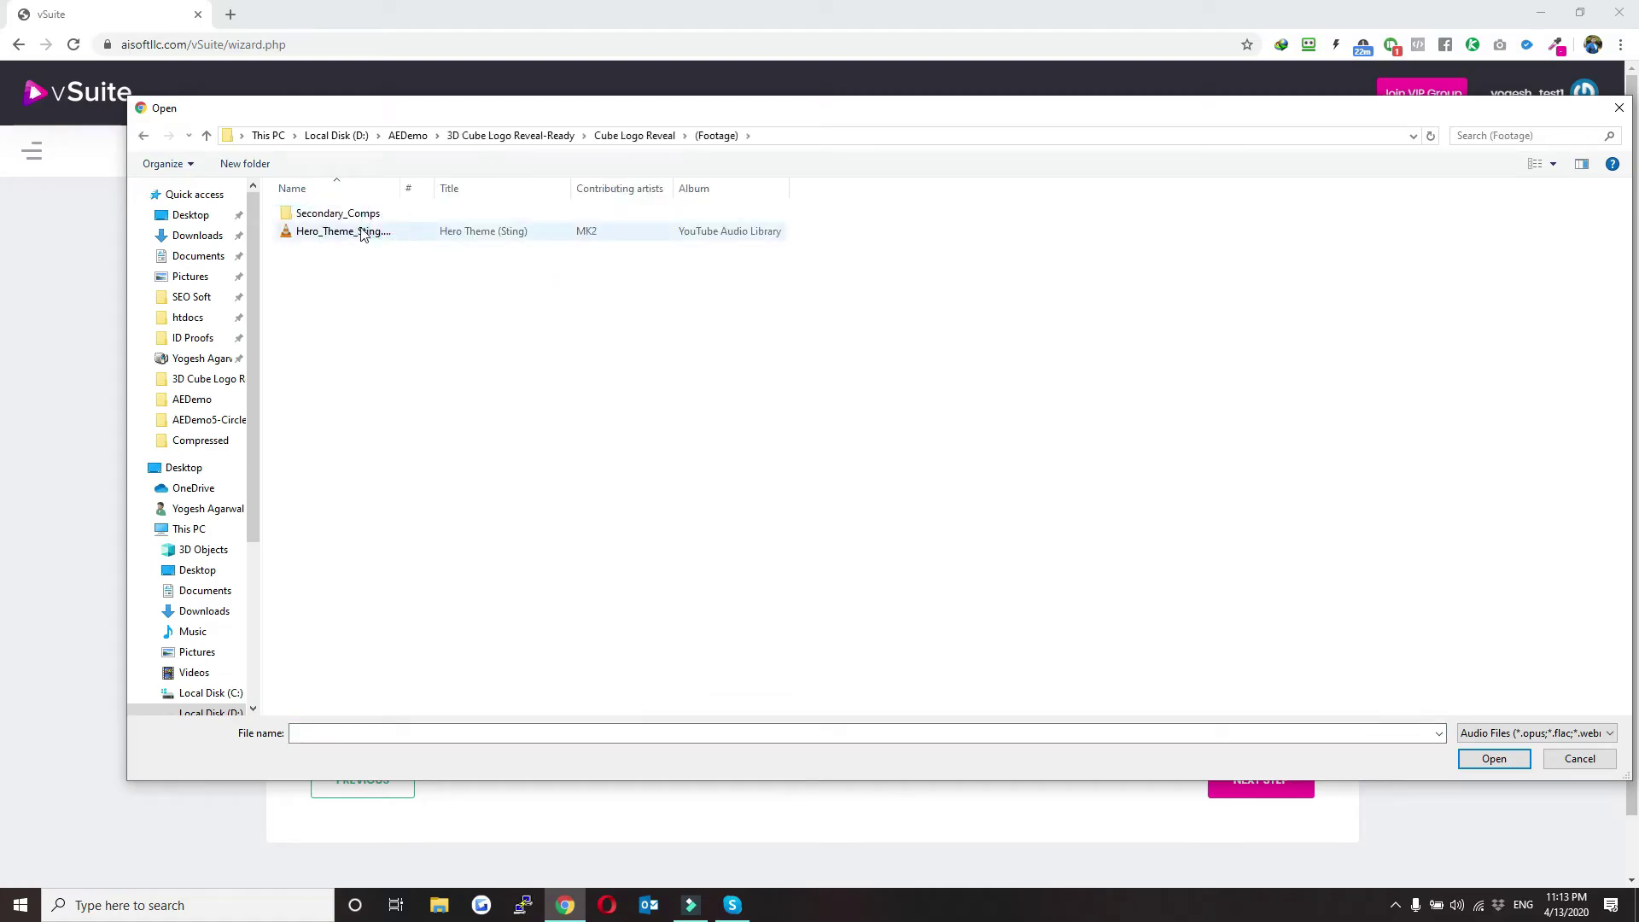
pyautogui.doubleClick(380, 231)
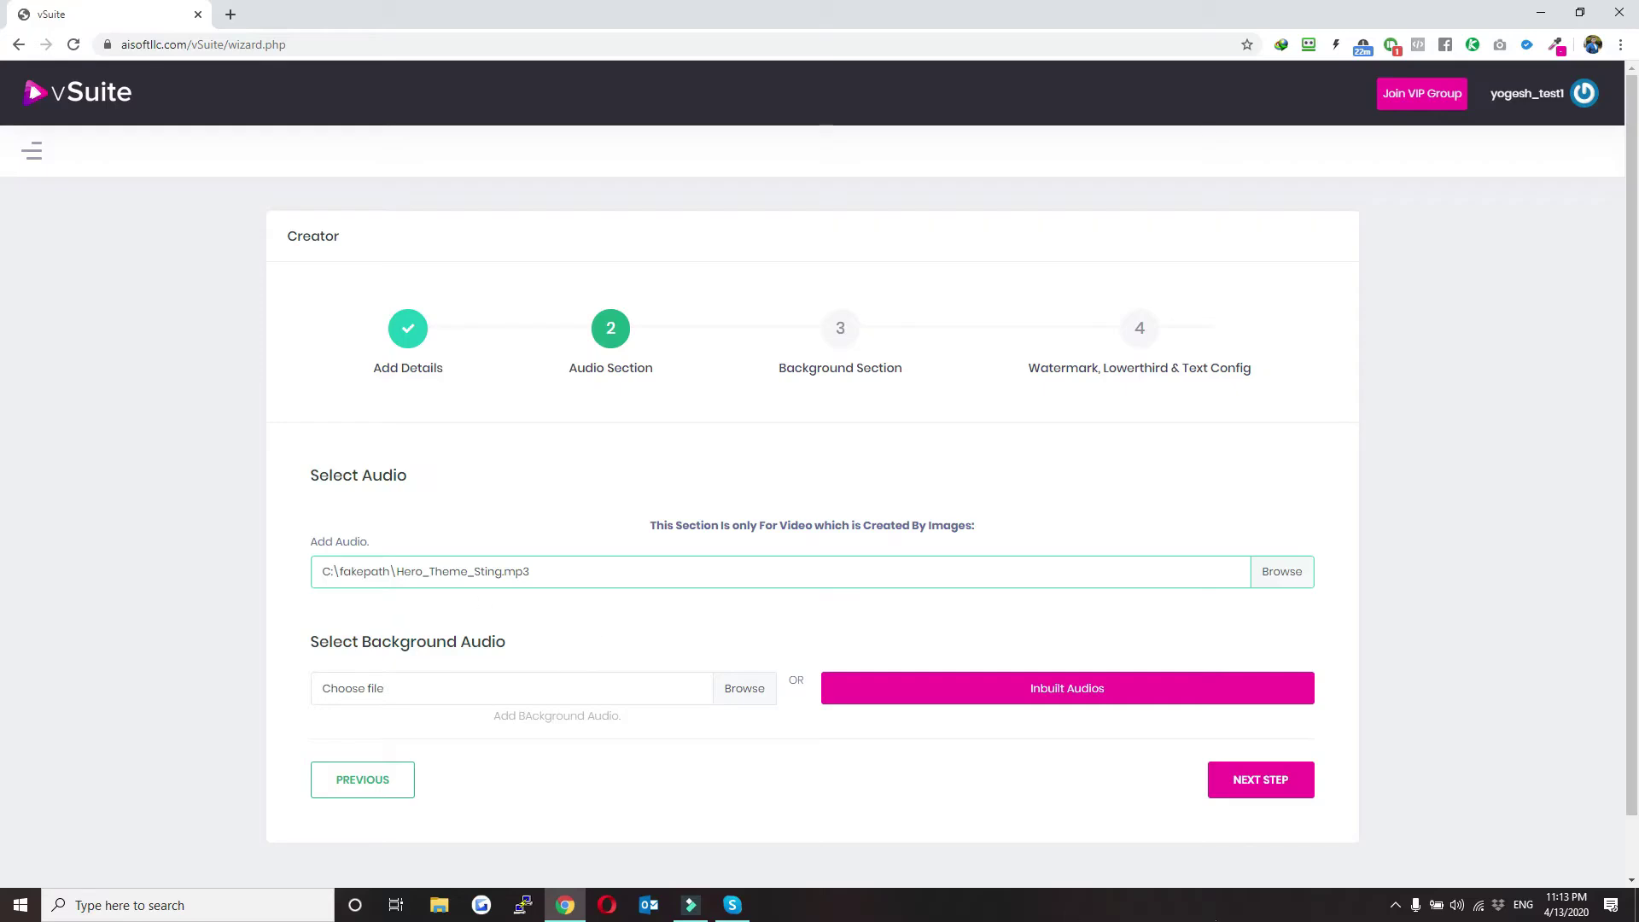
# - Continue to the Background Section and on to Watermark, Lowerthird & Text Config without choosing a background
pyautogui.click(1265, 779)
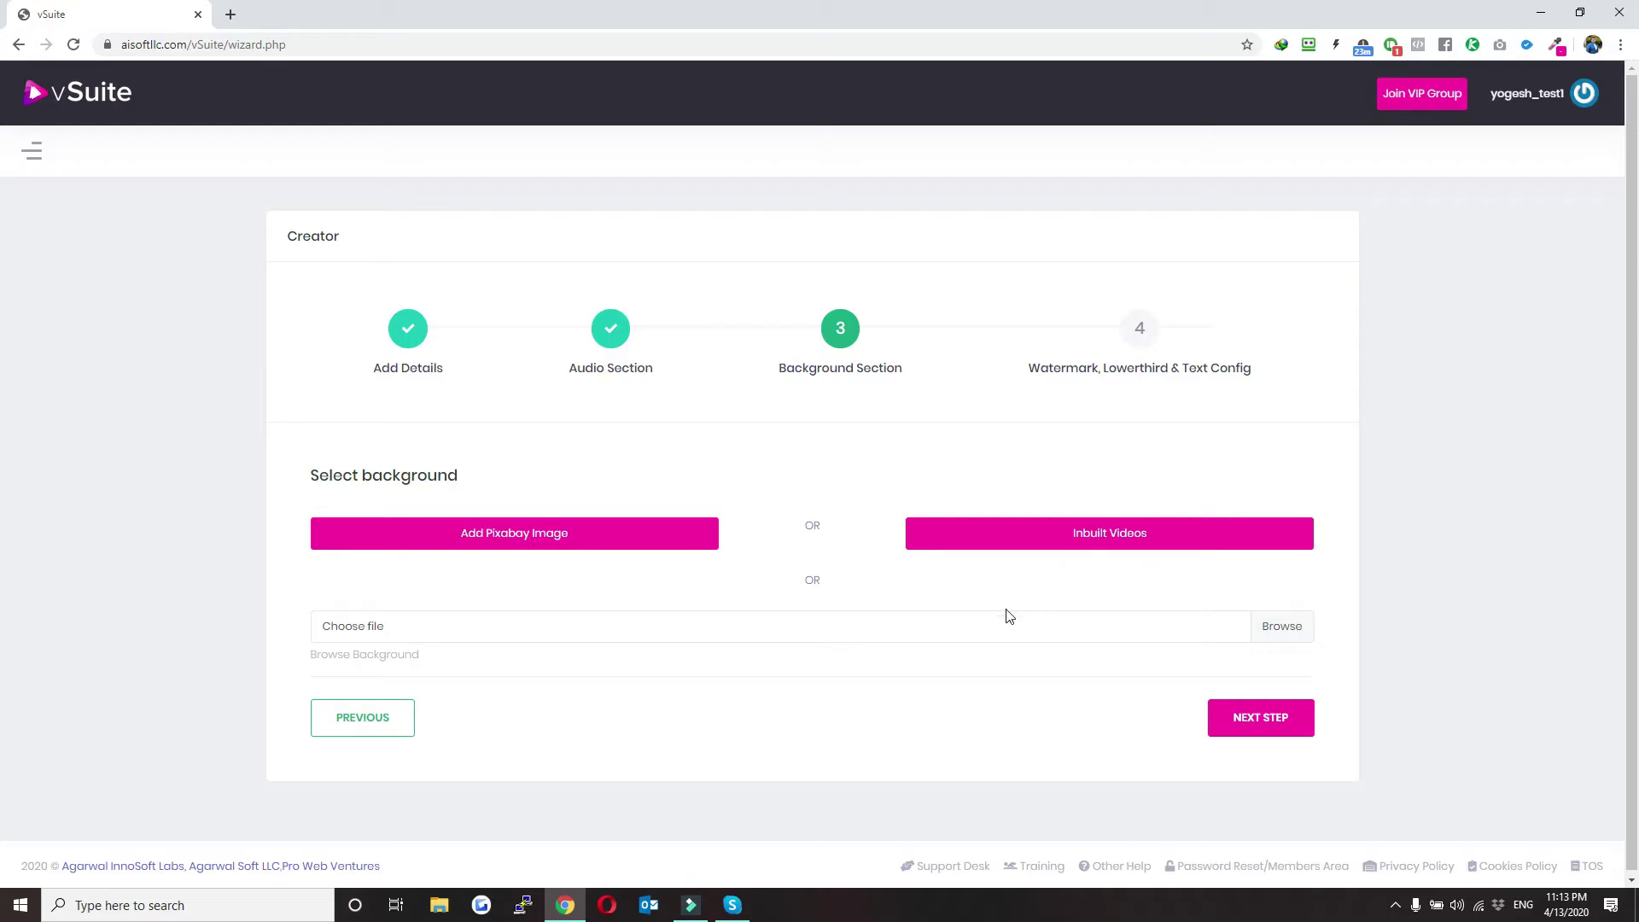
pyautogui.click(1258, 717)
# - Review the lower third, watermark, text and animated text settings in the wizard's final section
pyautogui.scroll(-3, 805, 432)
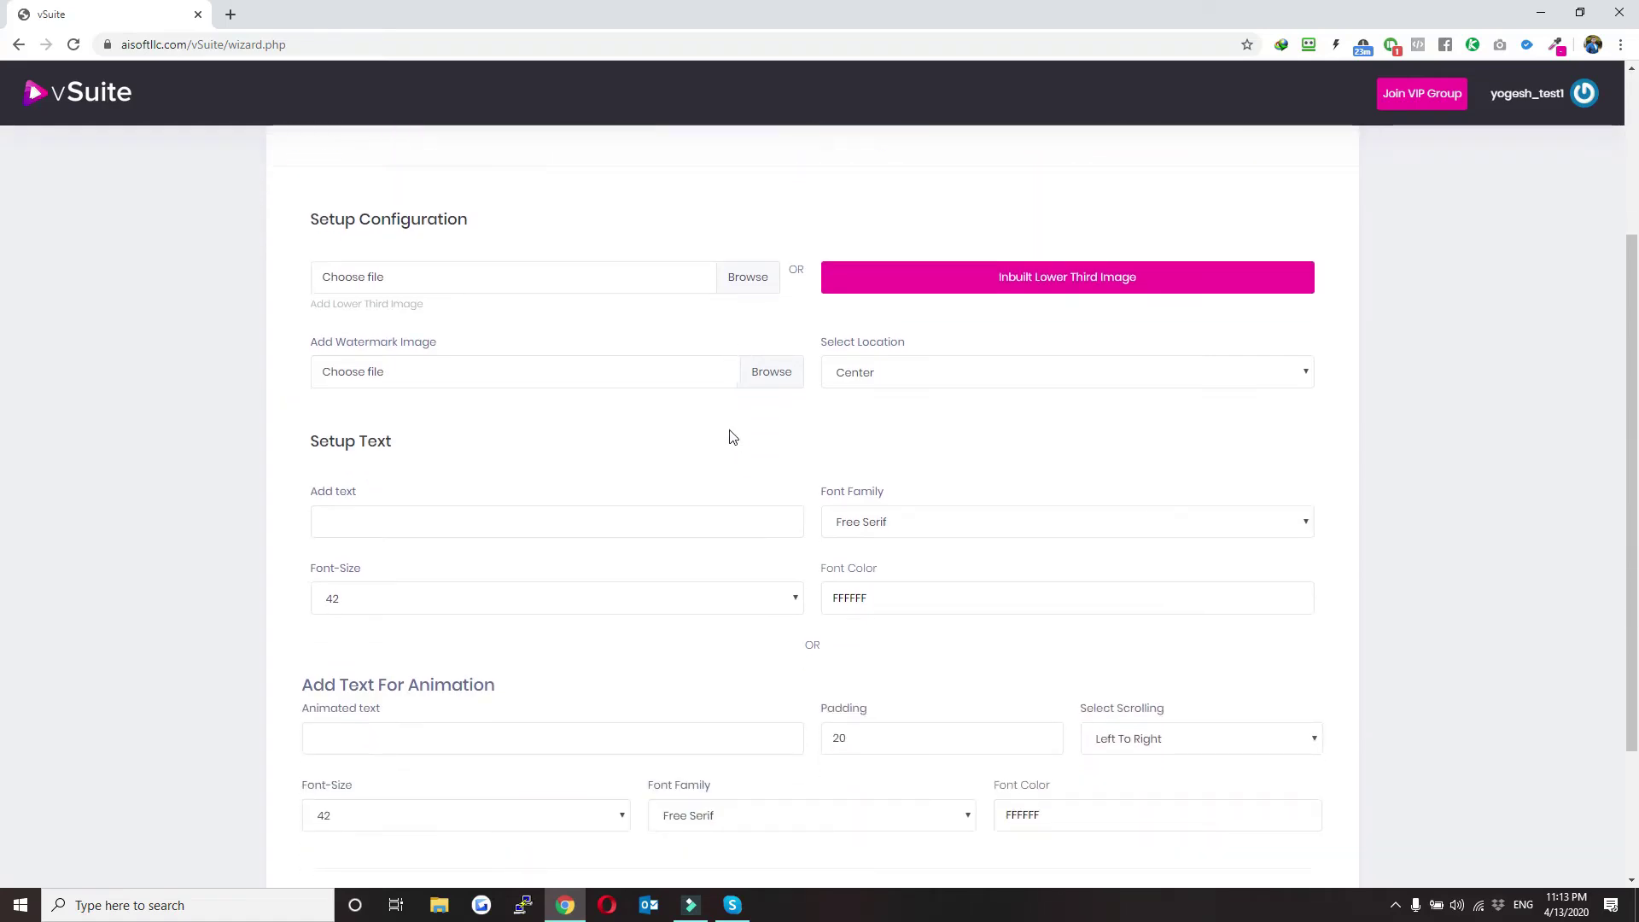
pyautogui.scroll(2, 671, 495)
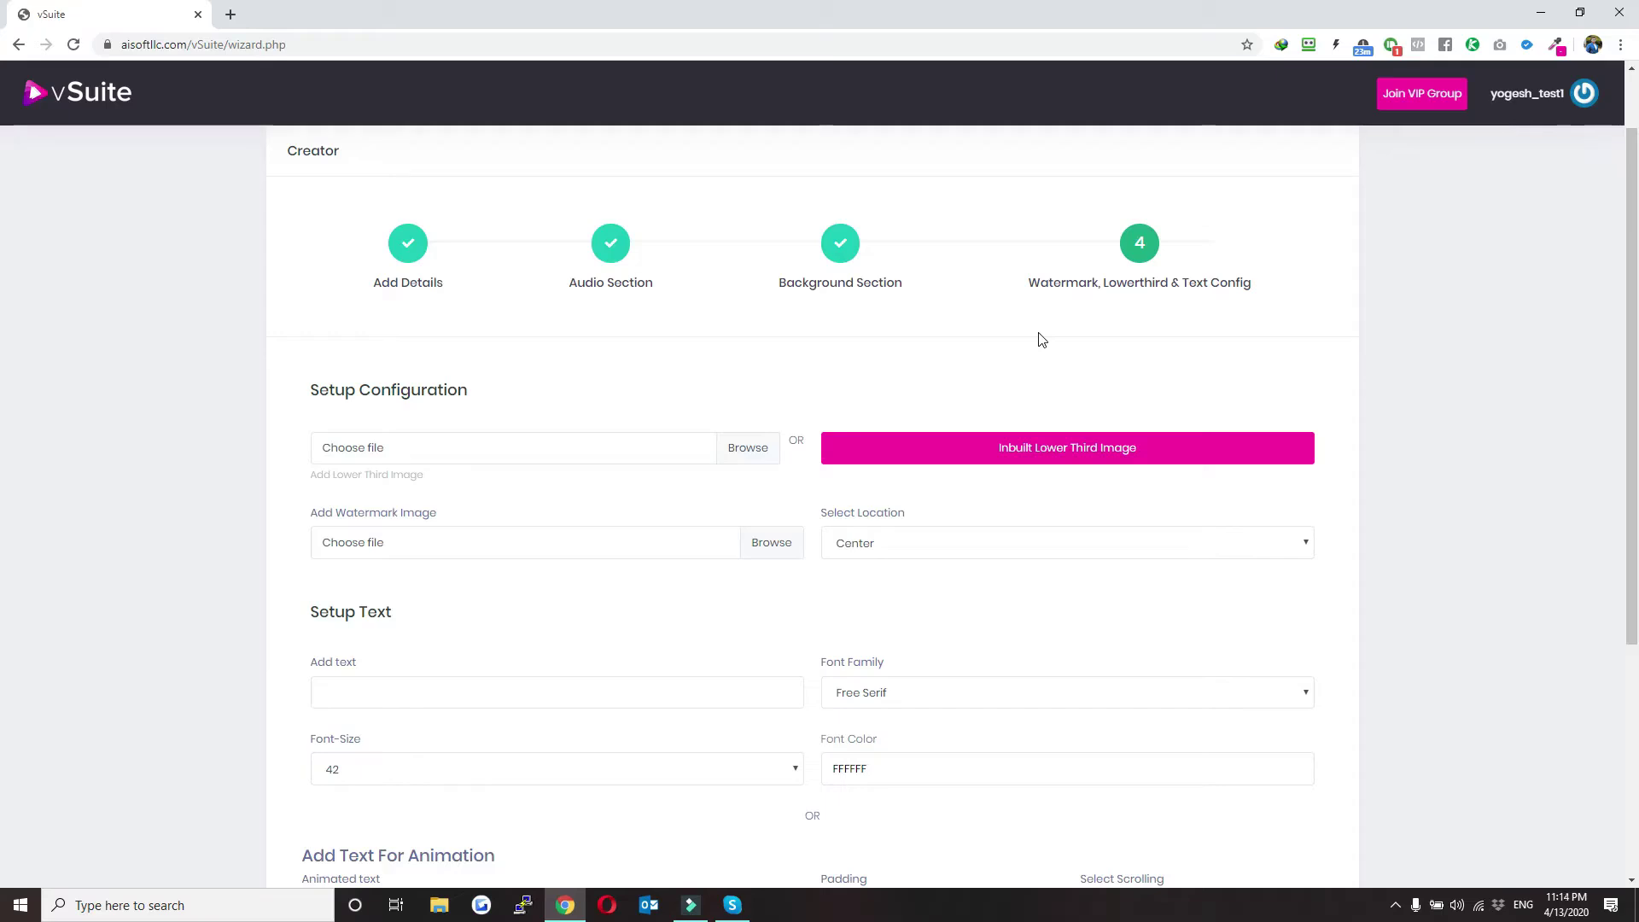
pyautogui.scroll(-1, 502, 405)
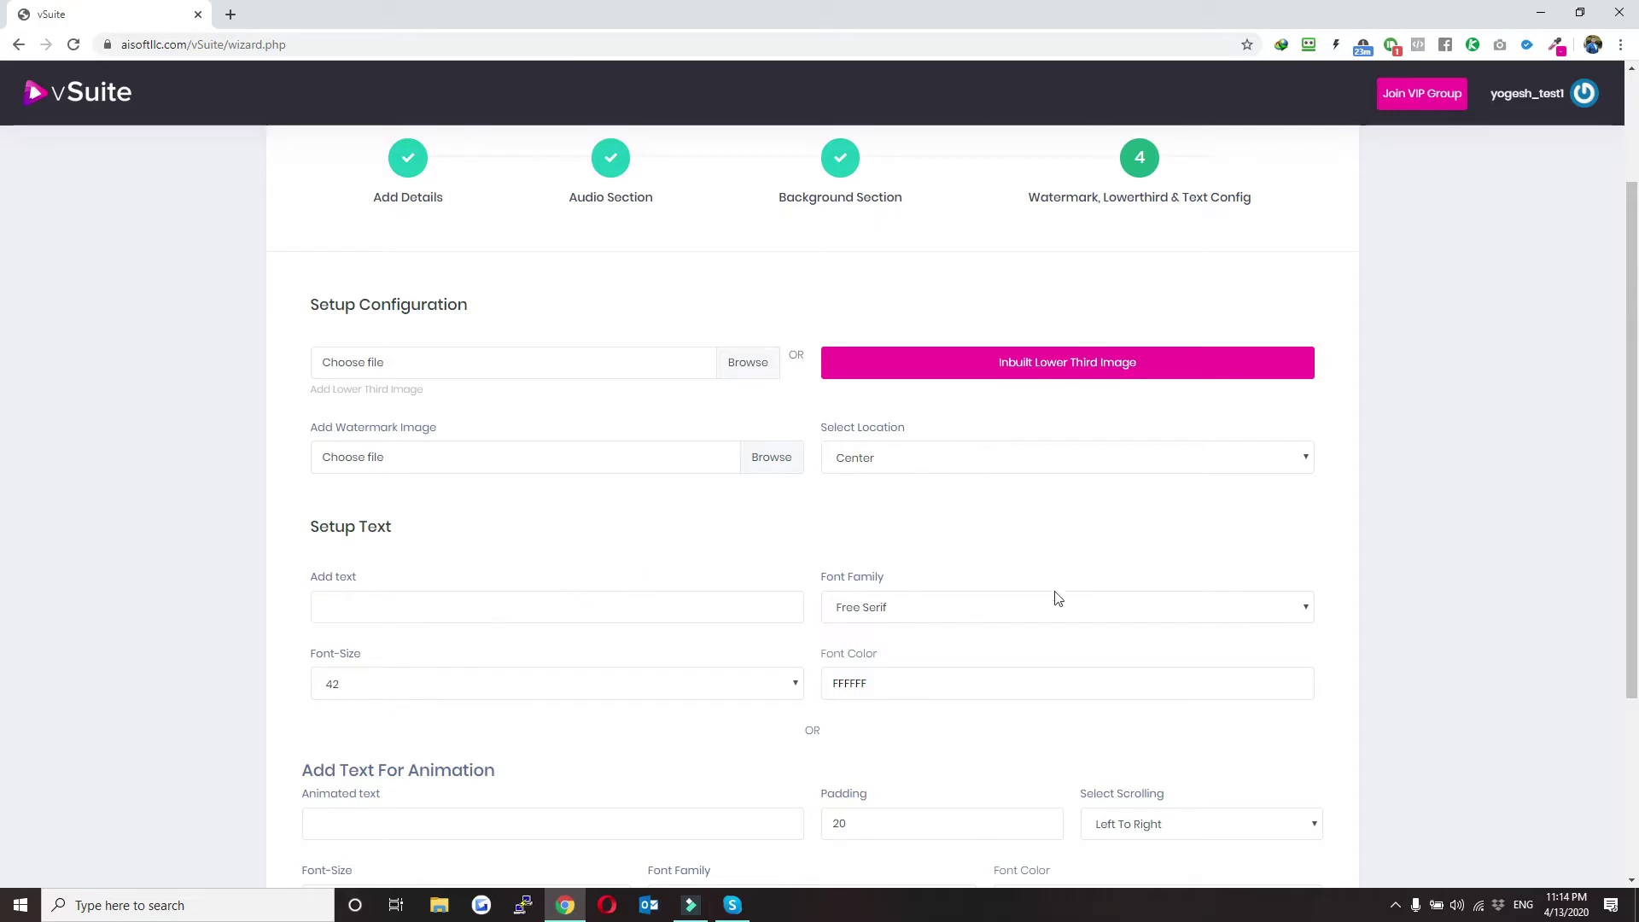
pyautogui.scroll(-3, 1056, 597)
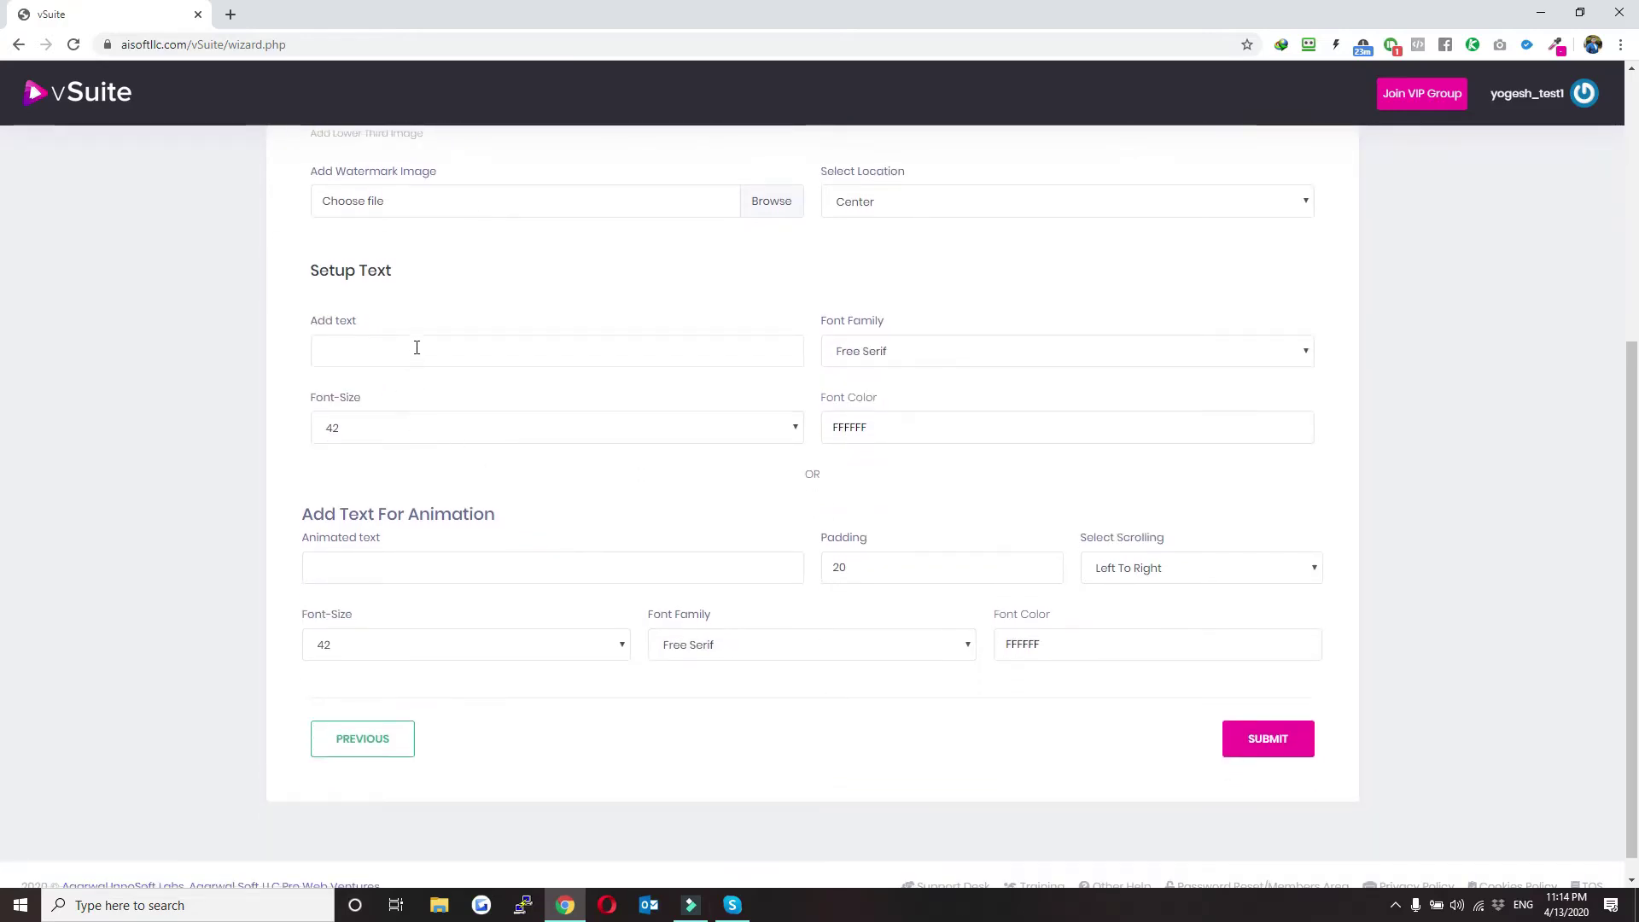
pyautogui.click(417, 347)
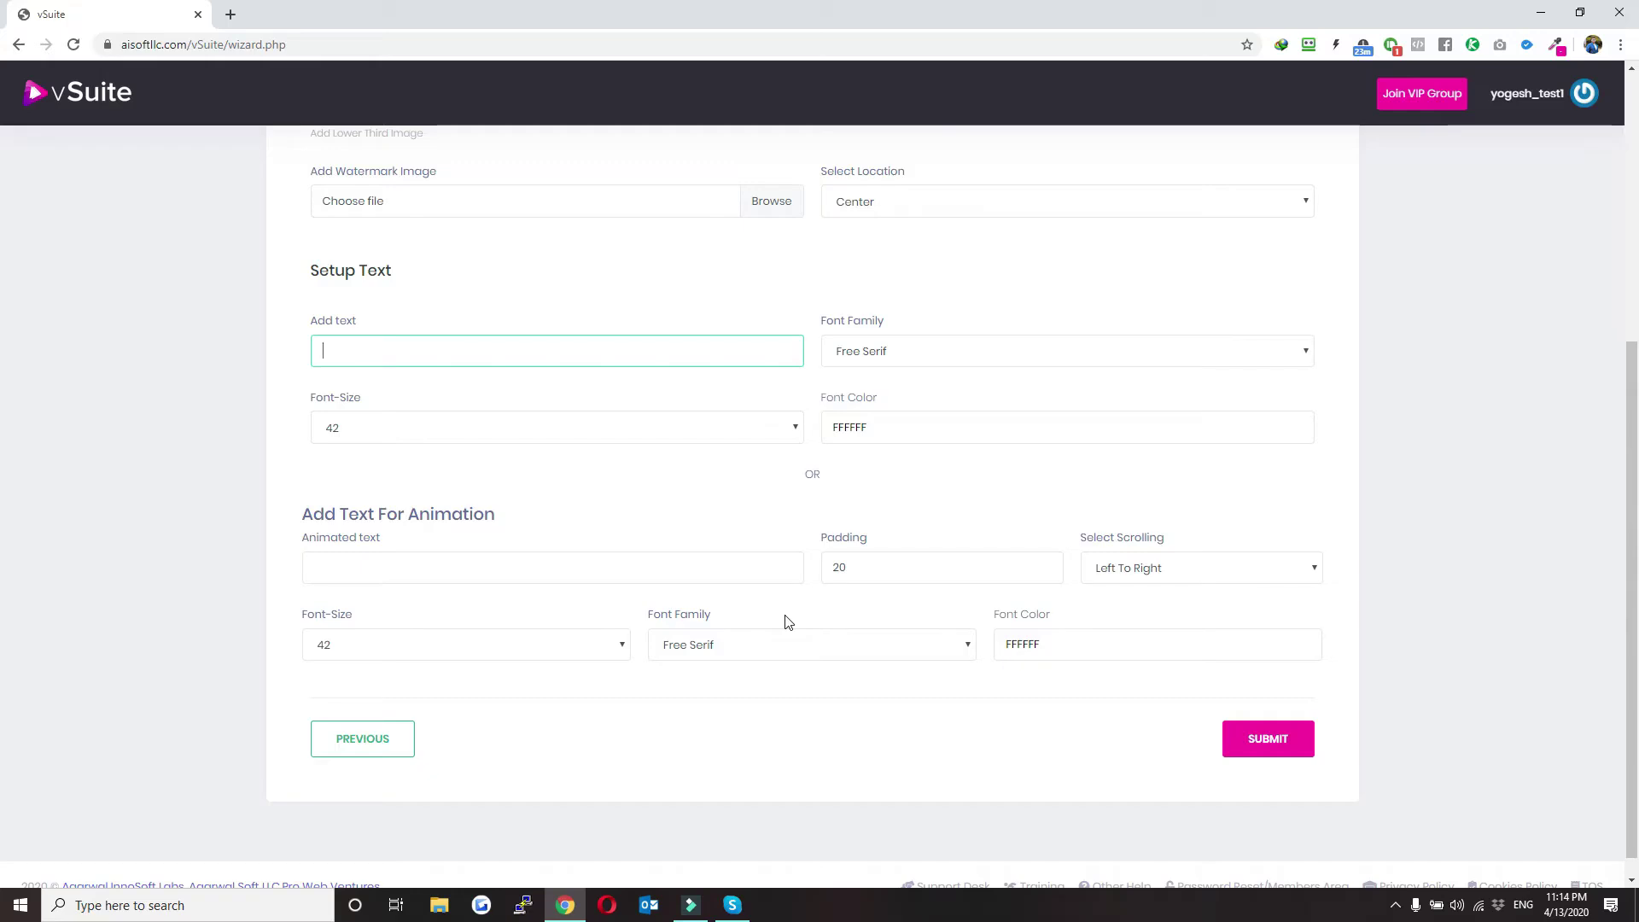
# - Leave the wizard and open the Add Events page for Live Streaming
pyautogui.scroll(5, 786, 621)
pyautogui.click(40, 162)
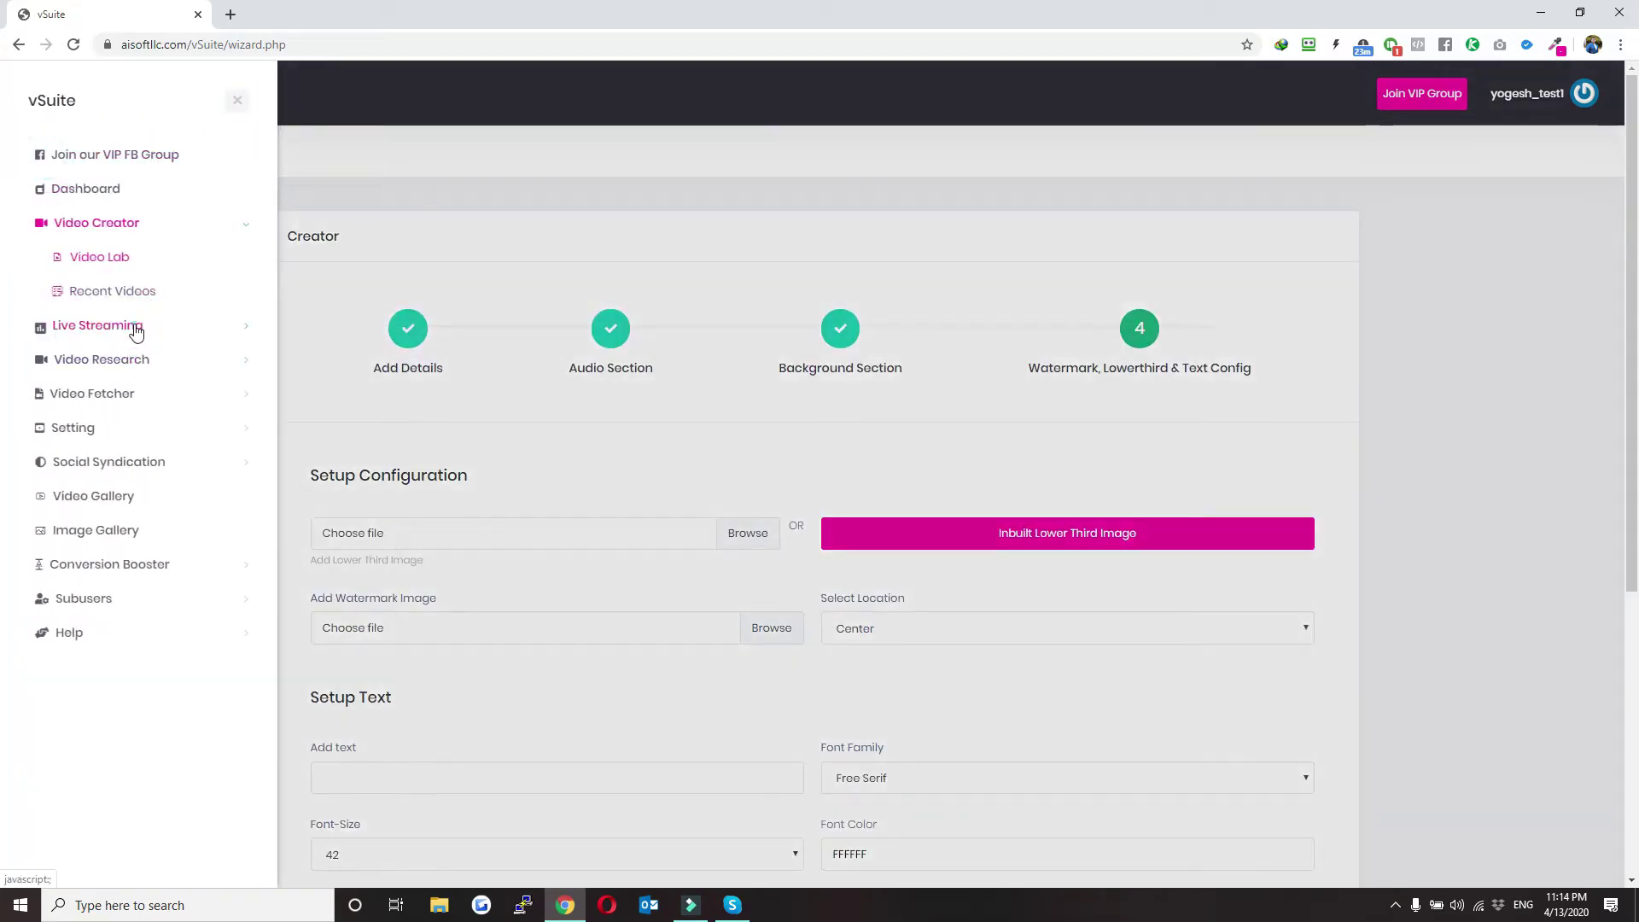
pyautogui.click(136, 331)
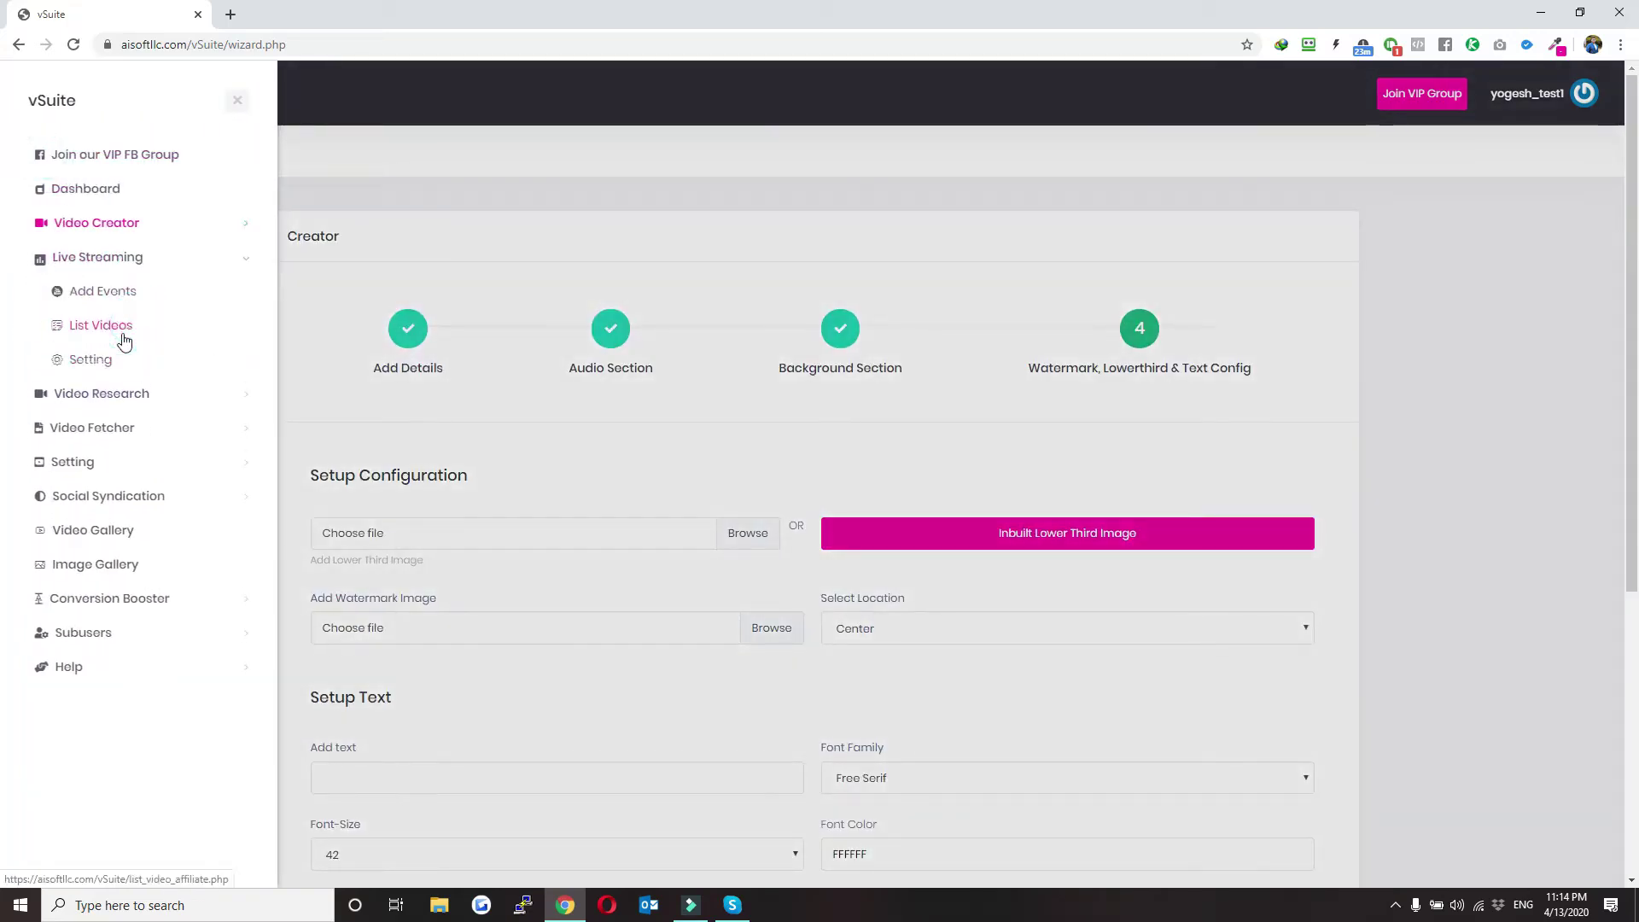
pyautogui.click(104, 293)
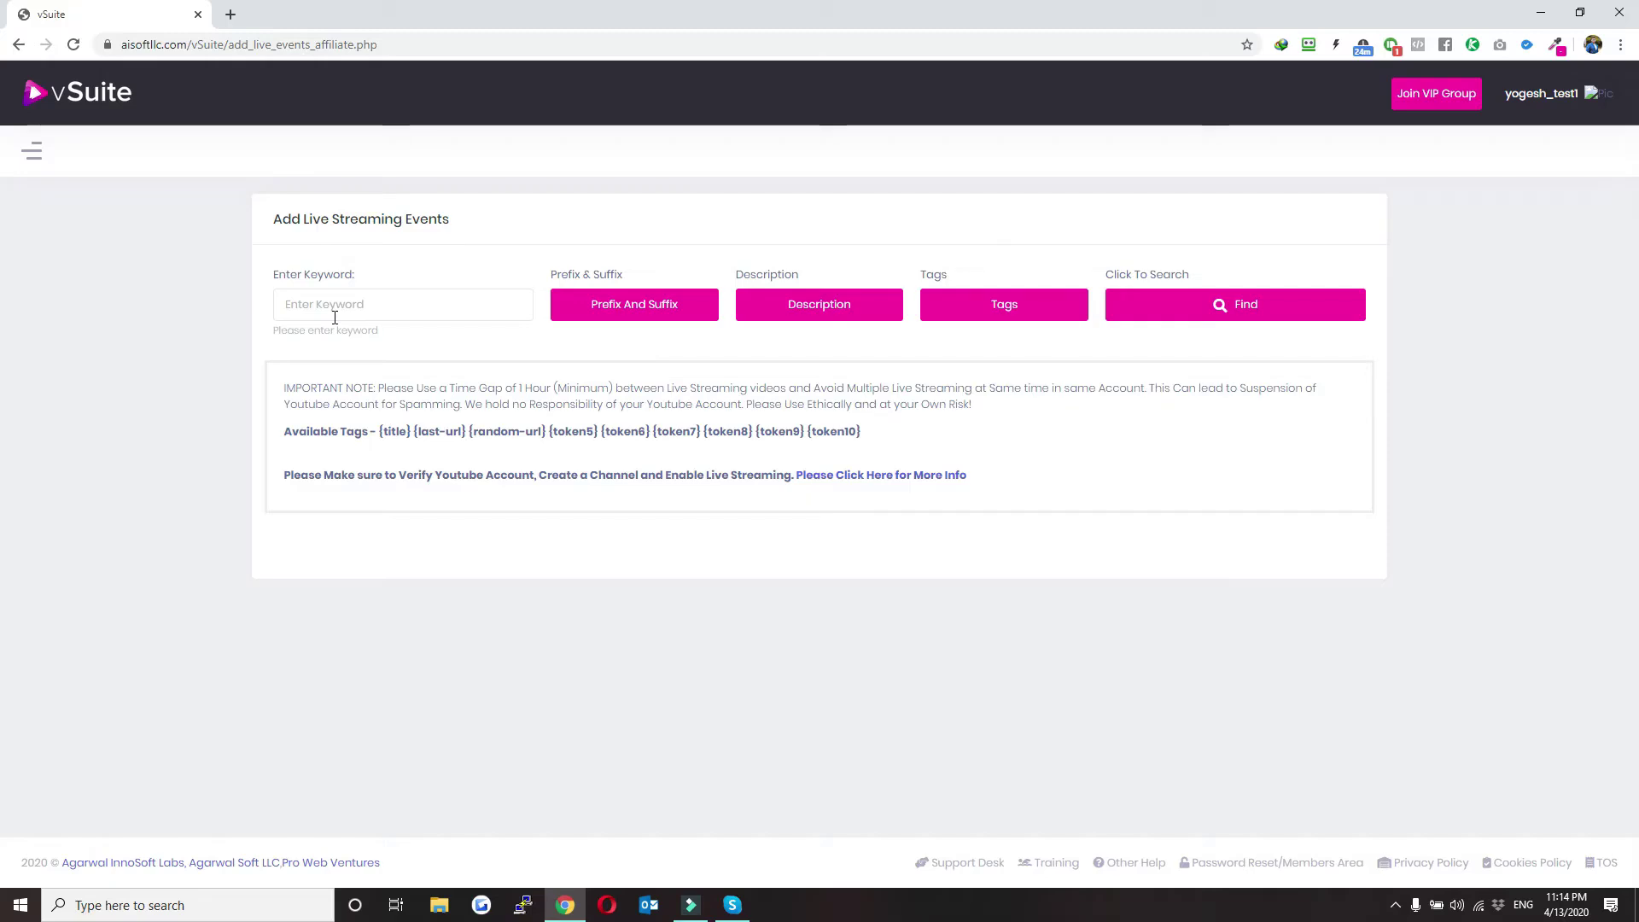
# - Generate live streaming events for the keyword "plumbers" and look through the event list
pyautogui.click(362, 307)
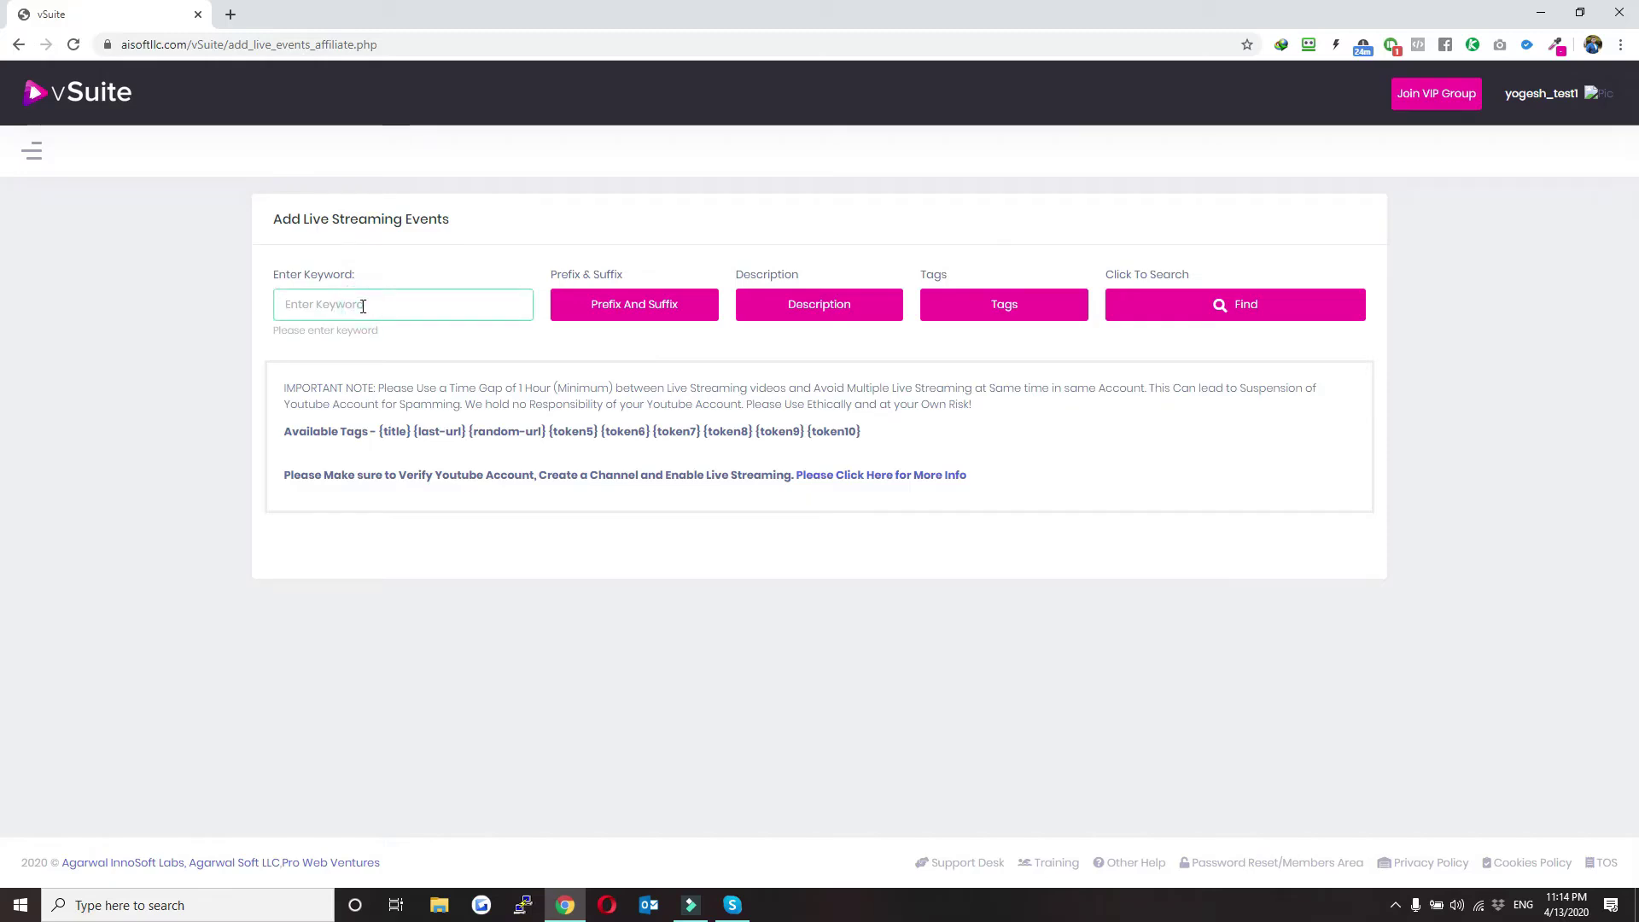
pyautogui.write('plumbers')
pyautogui.click(1220, 305)
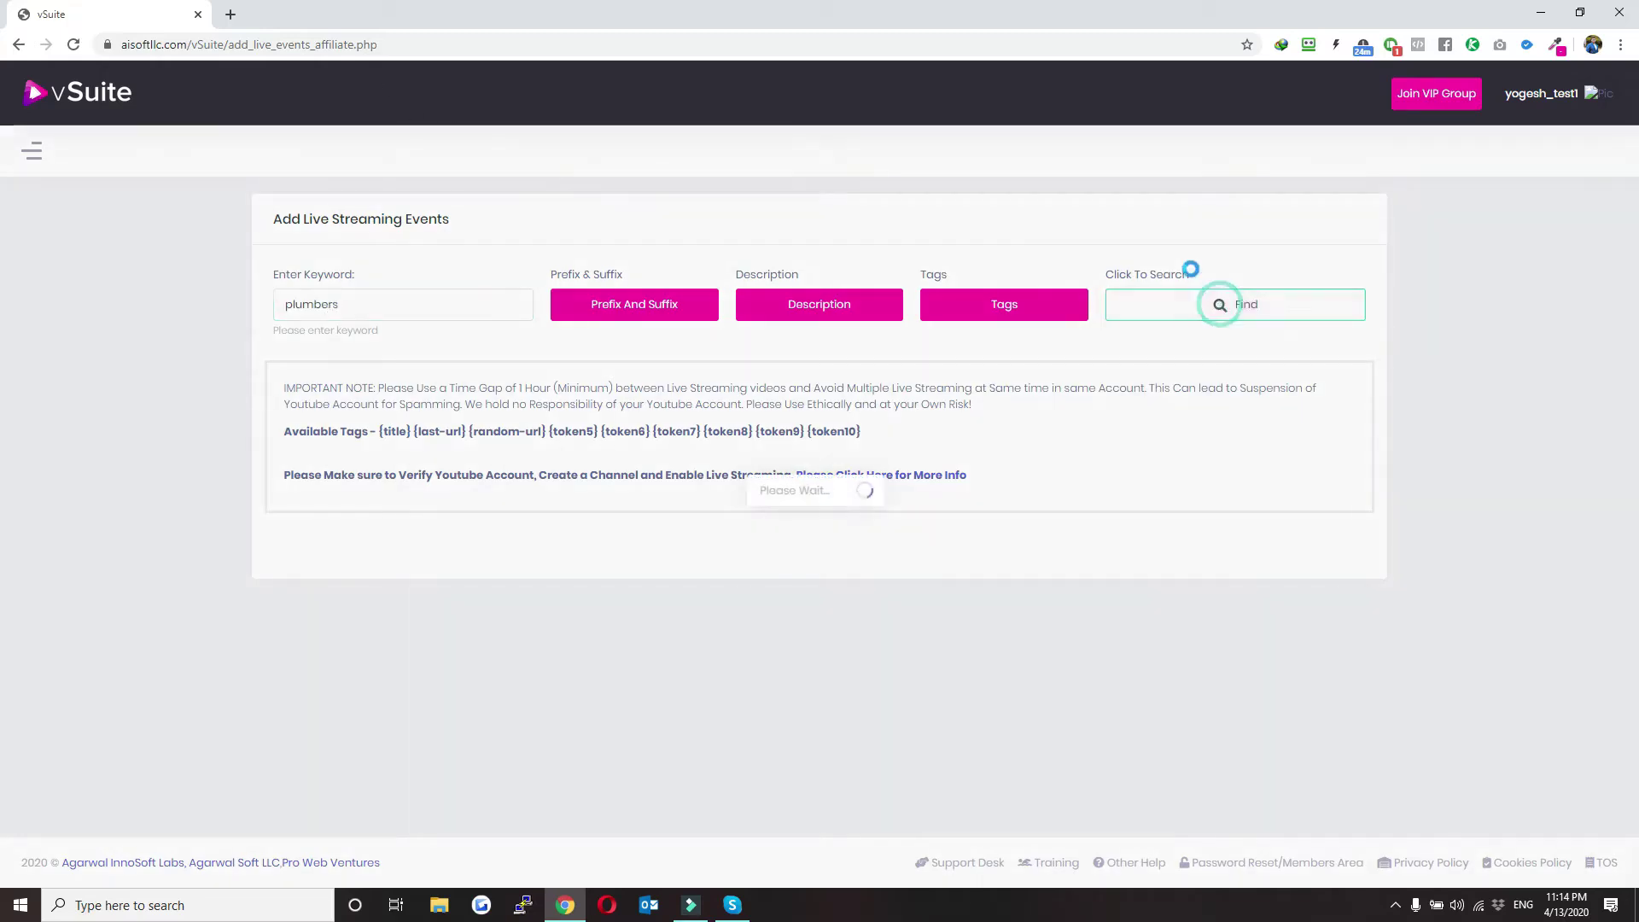
pyautogui.scroll(-5, 817, 495)
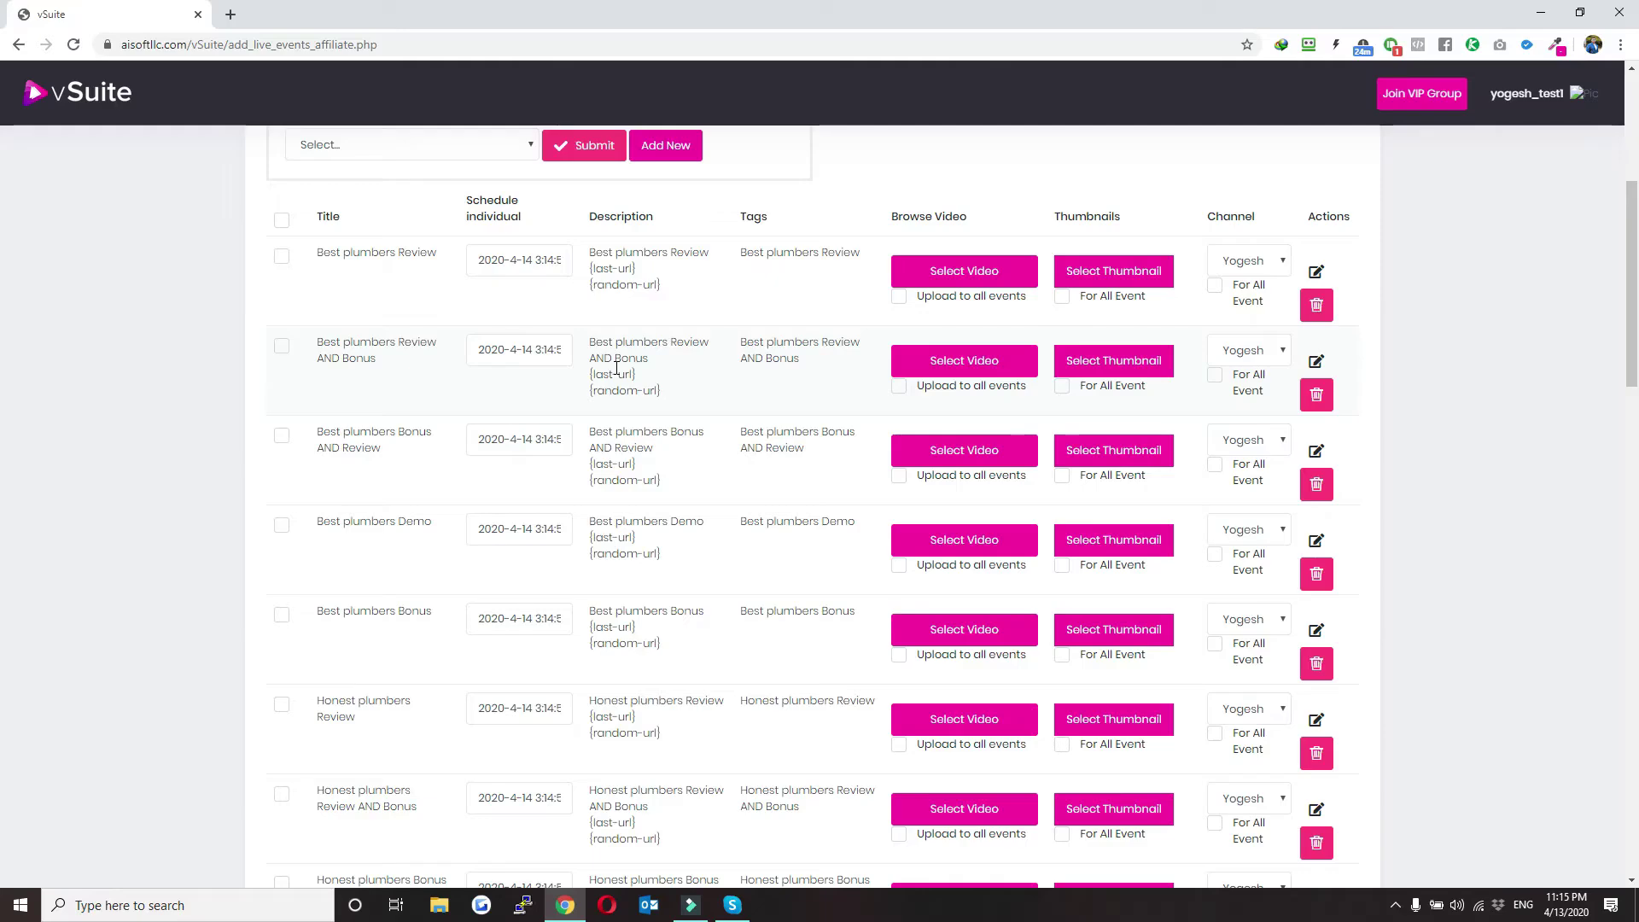
# - Show the prefix and suffix lists used for the live event titles
pyautogui.scroll(5, 757, 552)
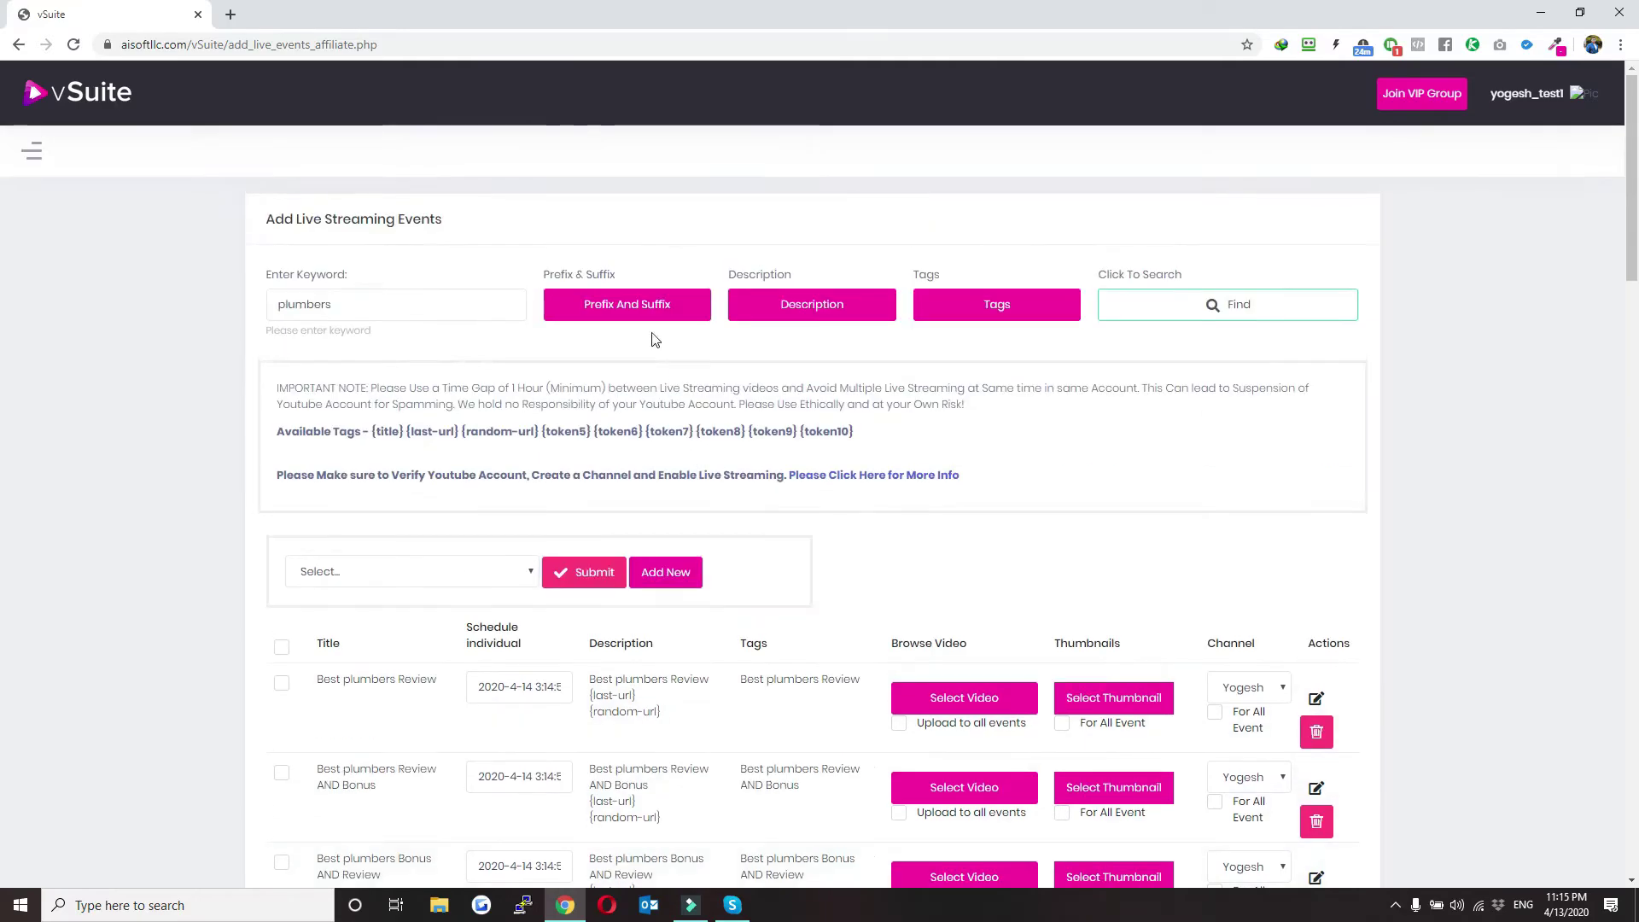
pyautogui.click(645, 317)
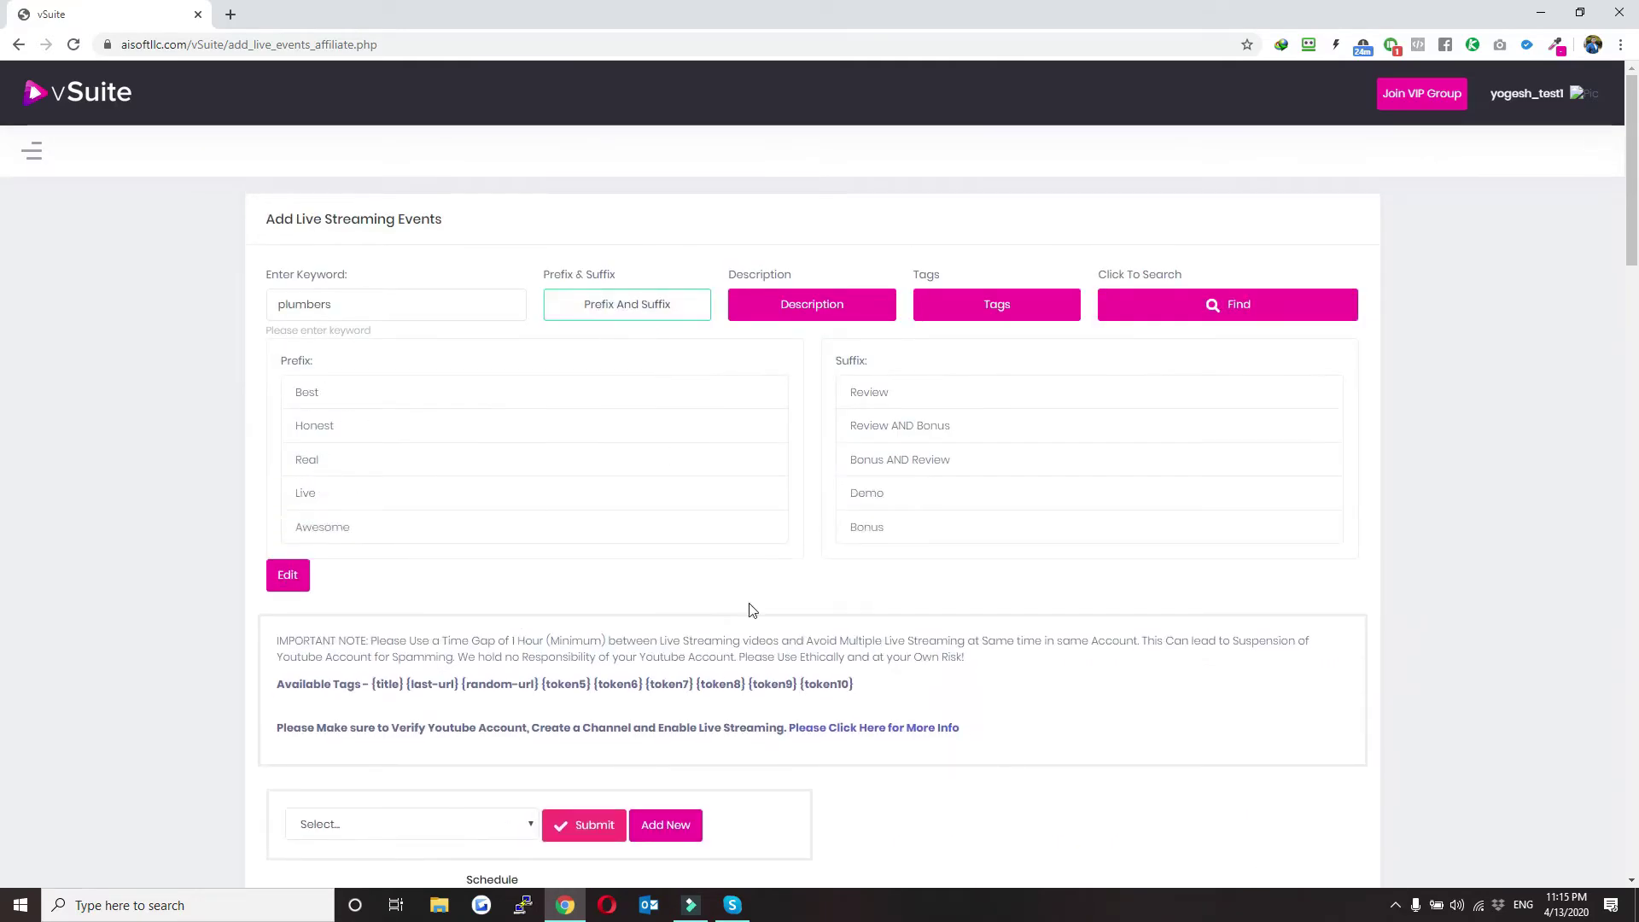
pyautogui.click(285, 576)
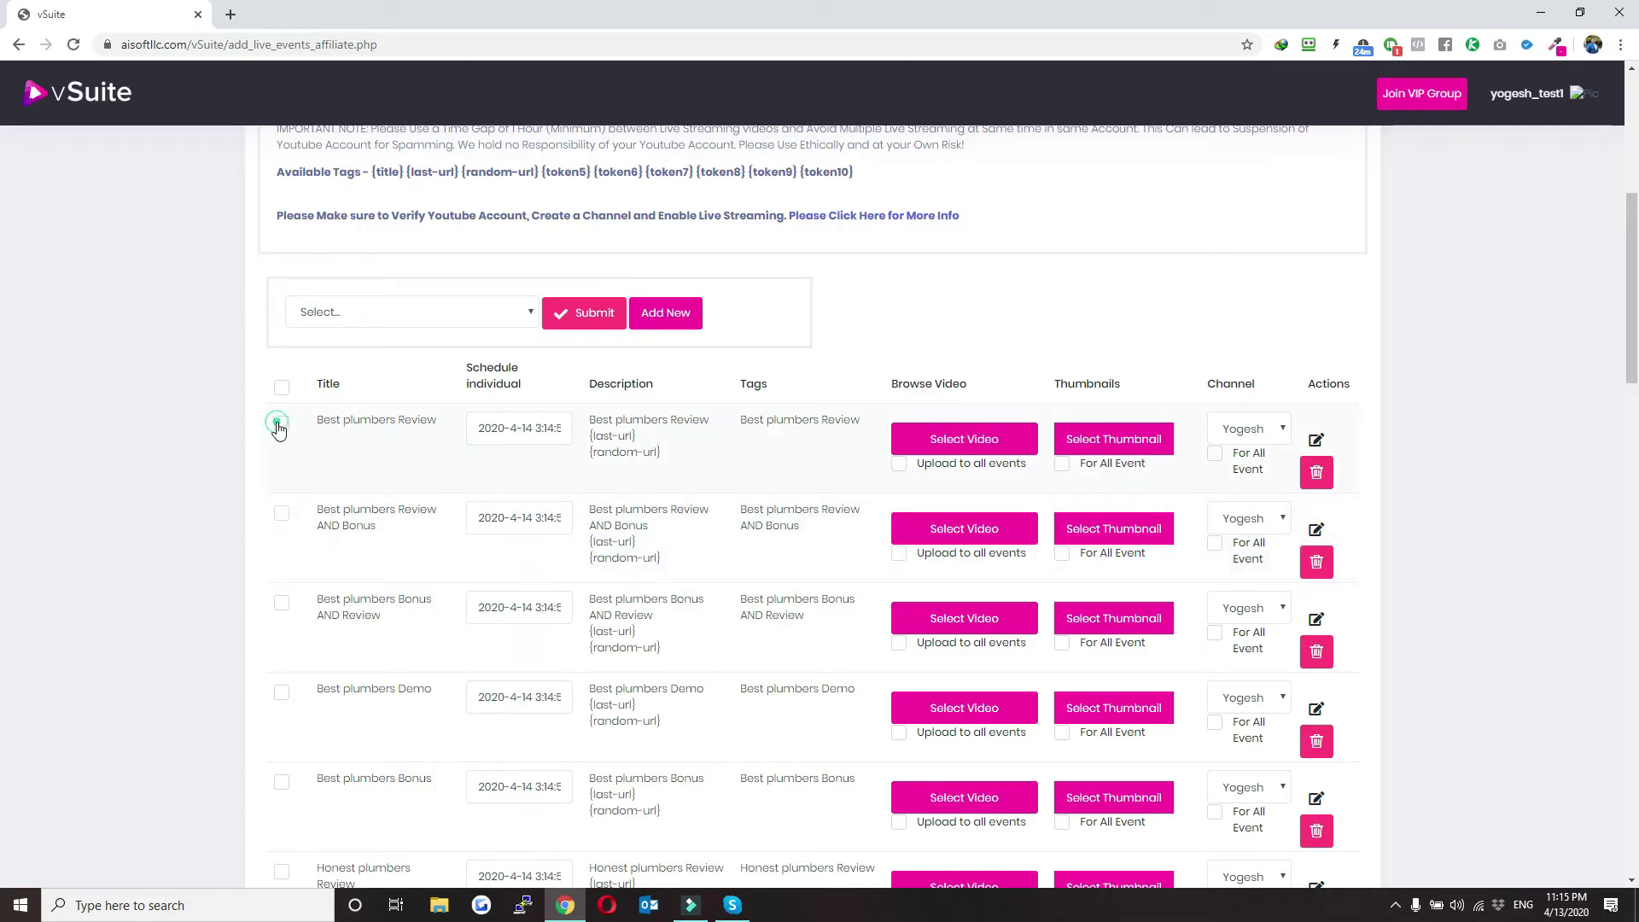
# - Set the event scheduling to the last "Schedule as defined below" option, which uses Min Time, Max Time and a start time
pyautogui.scroll(-20, 677, 586)
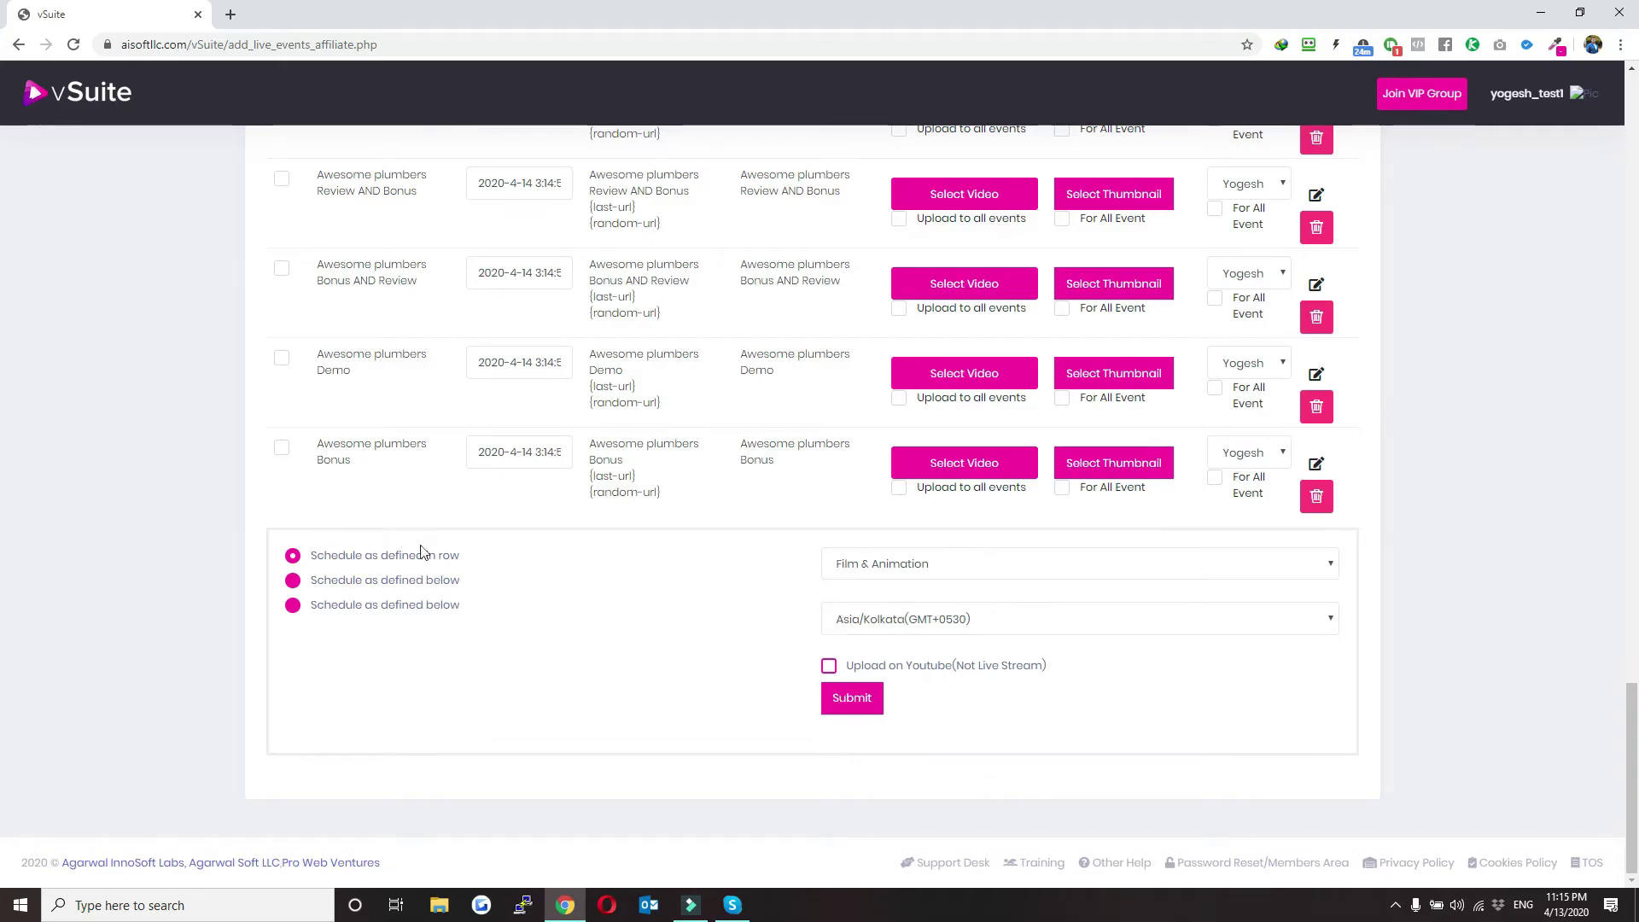
pyautogui.click(406, 608)
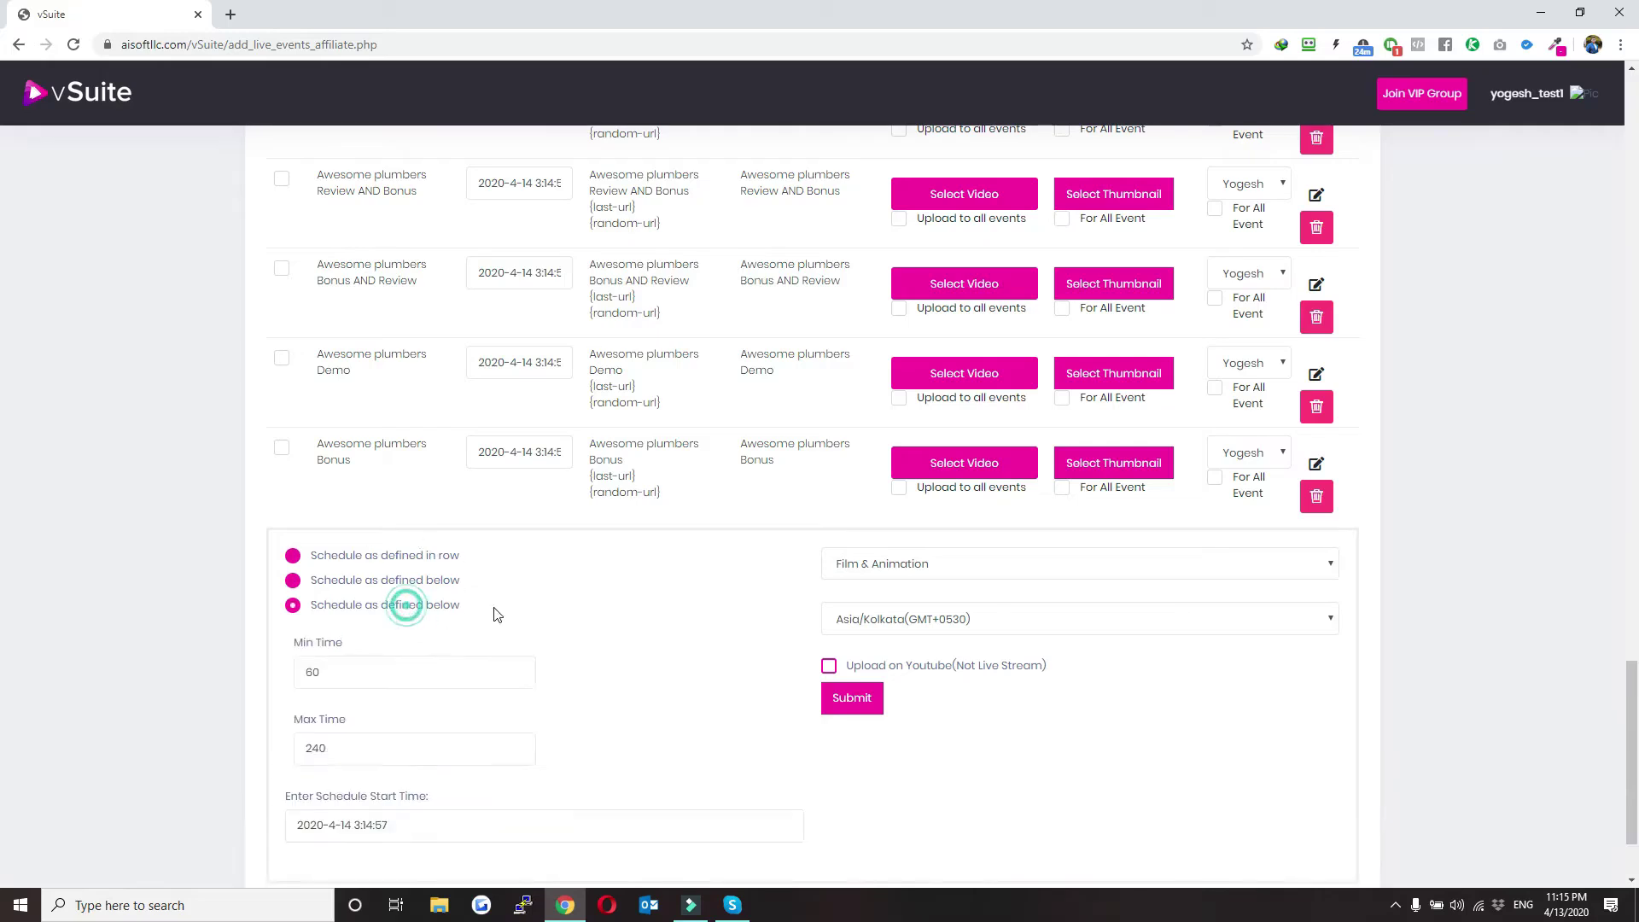
pyautogui.scroll(-1, 702, 684)
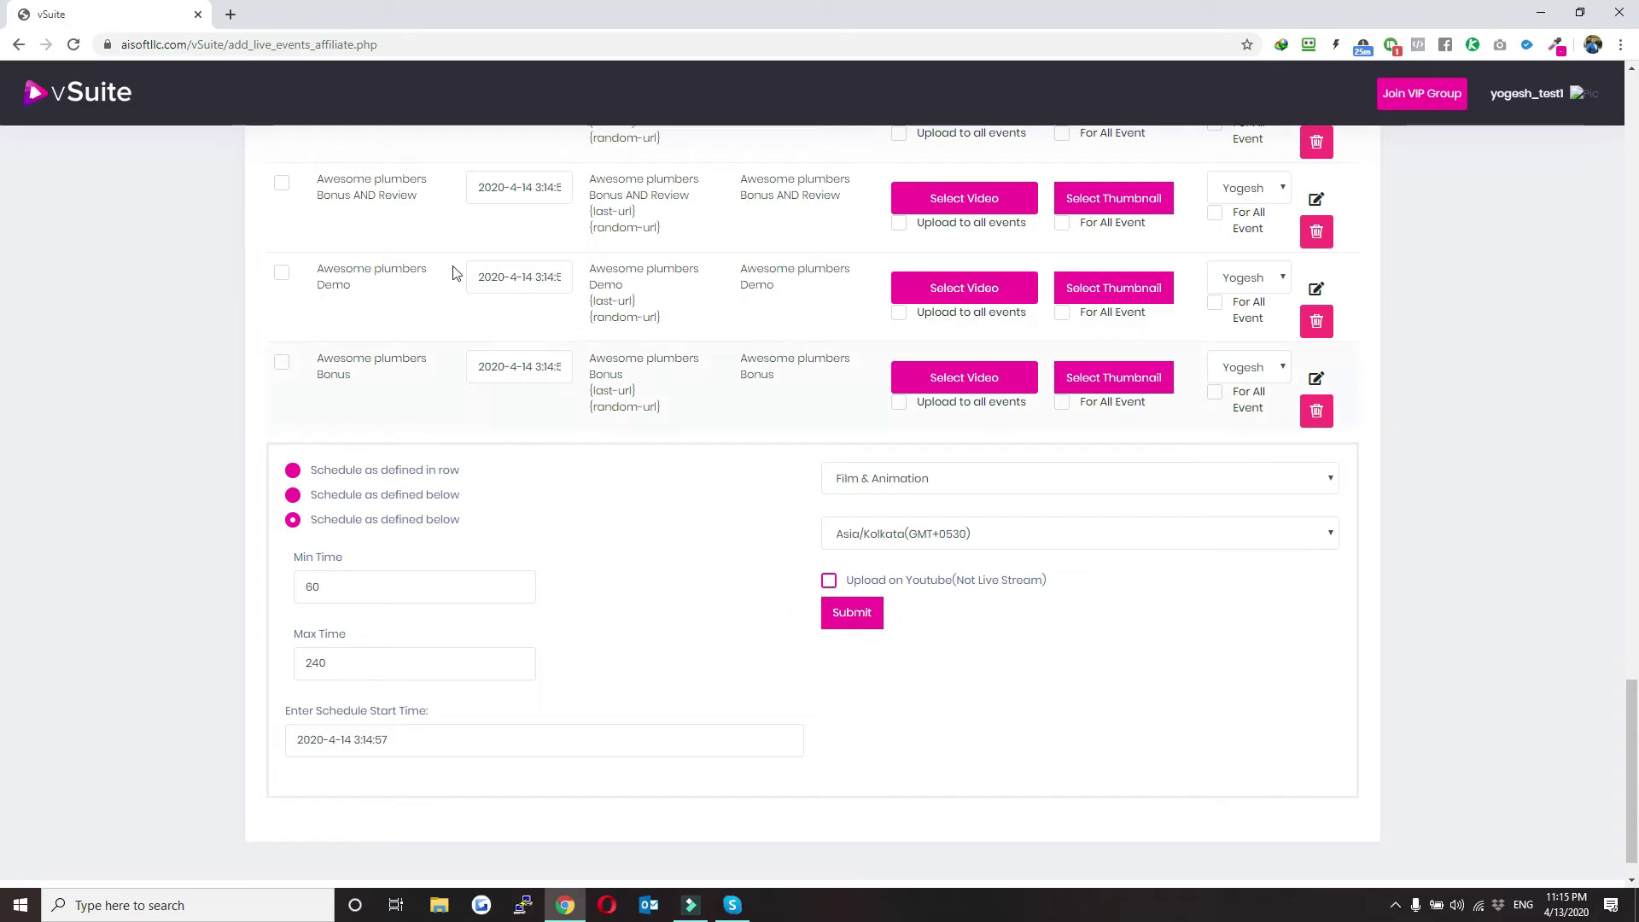
pyautogui.scroll(10, 470, 353)
pyautogui.scroll(10, 471, 353)
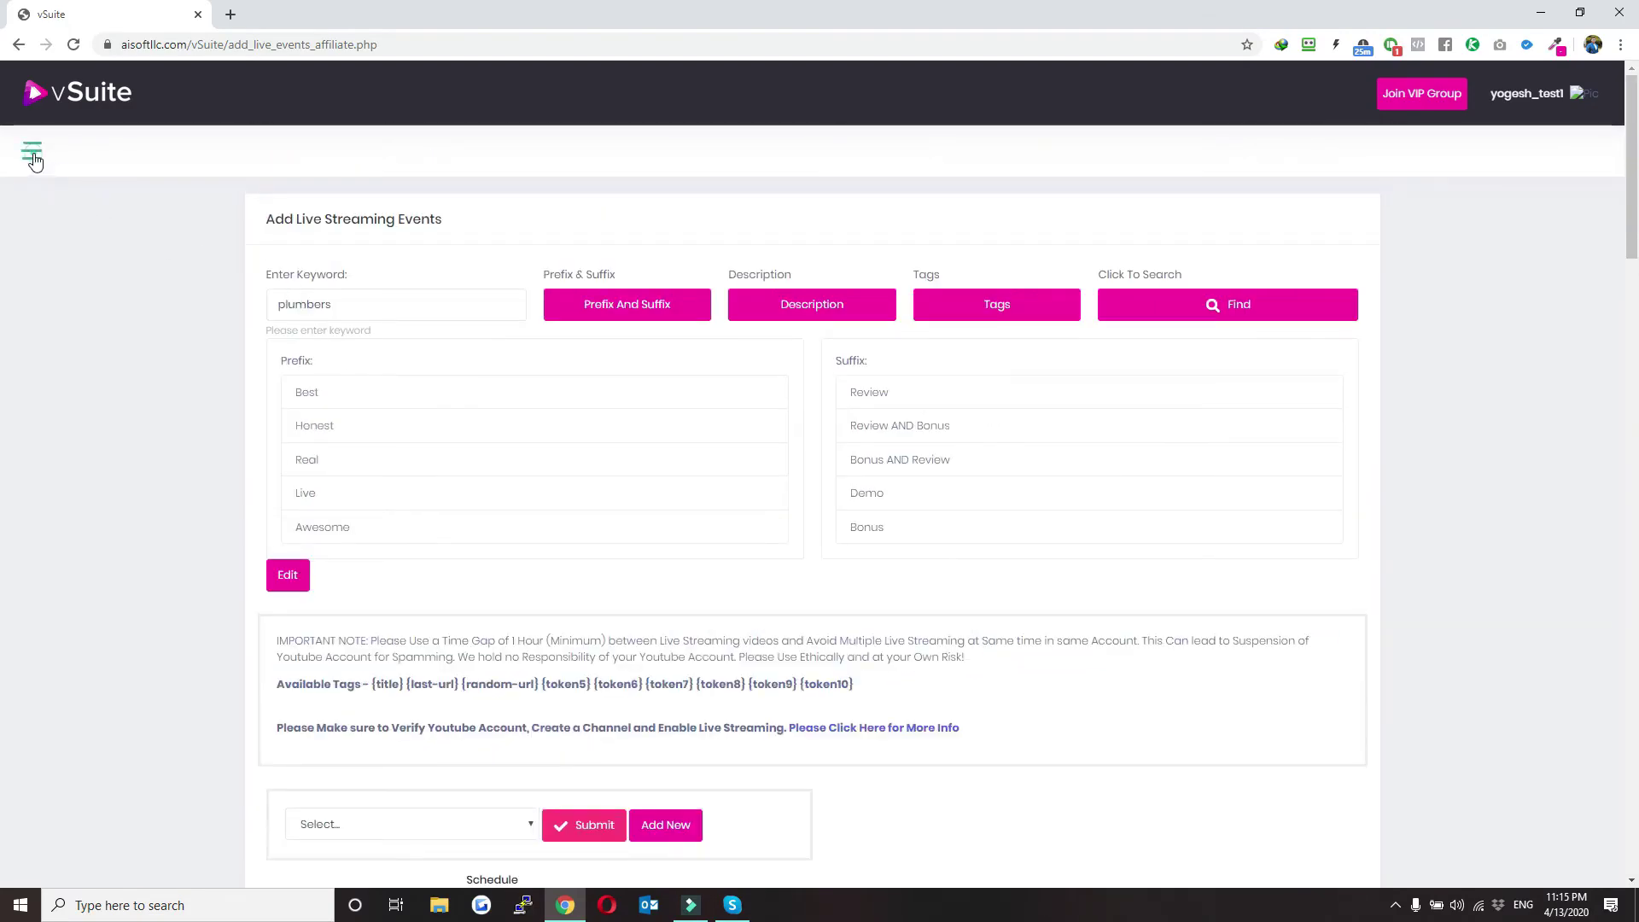
# - Open View YT Video Analytics under Video Research and search for videos about "iphone 11 pro max"
pyautogui.click(31, 151)
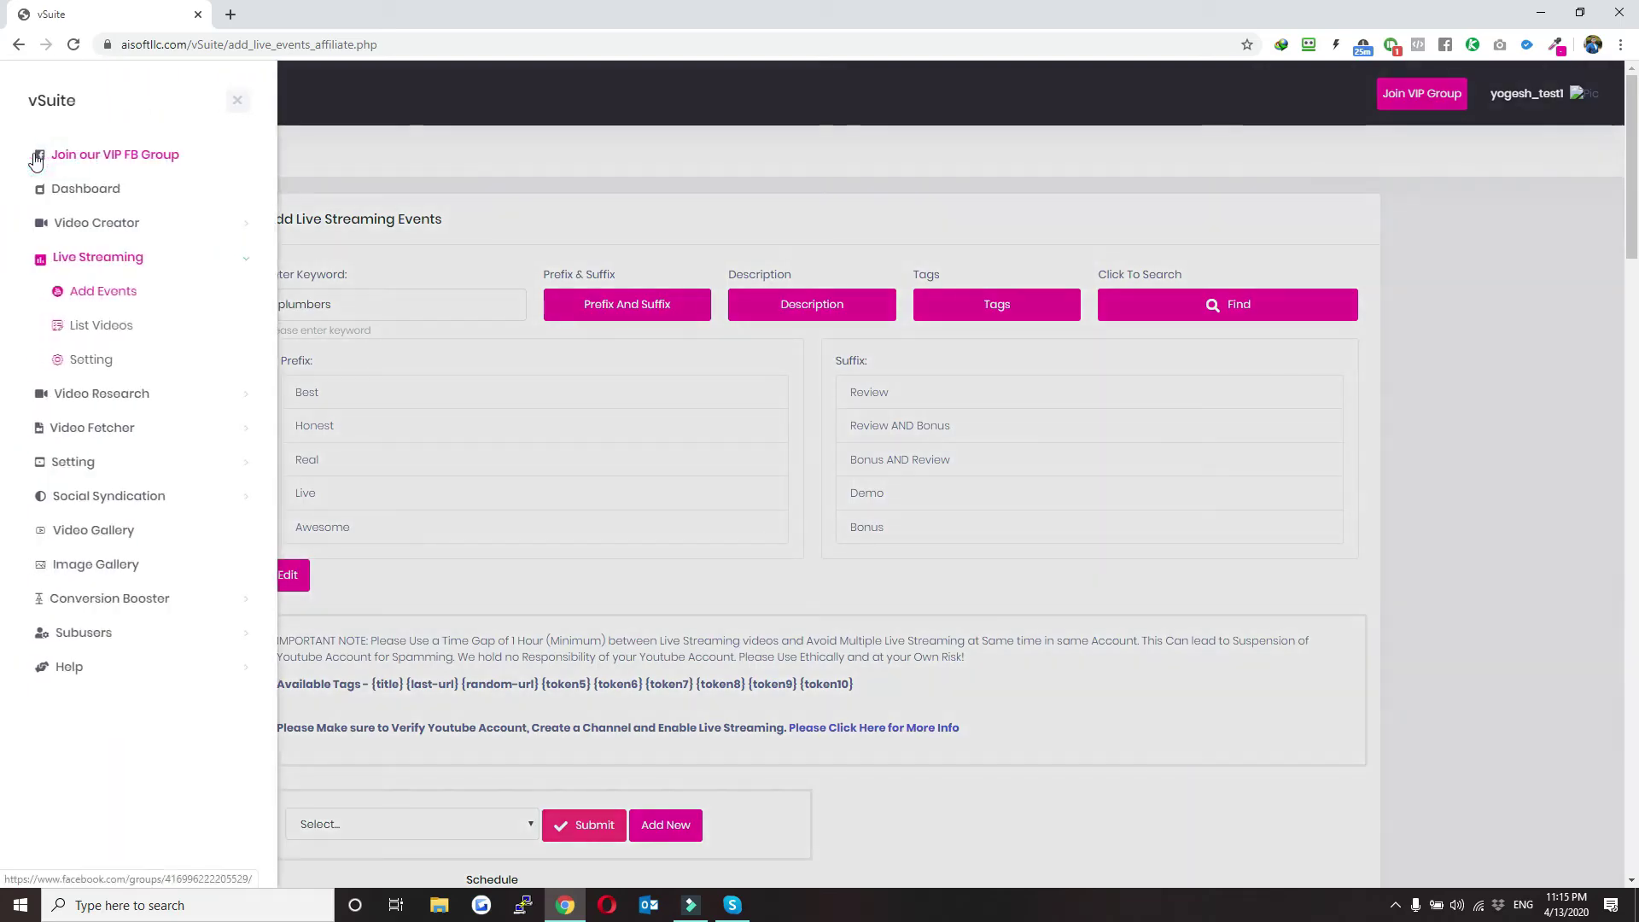
pyautogui.click(122, 398)
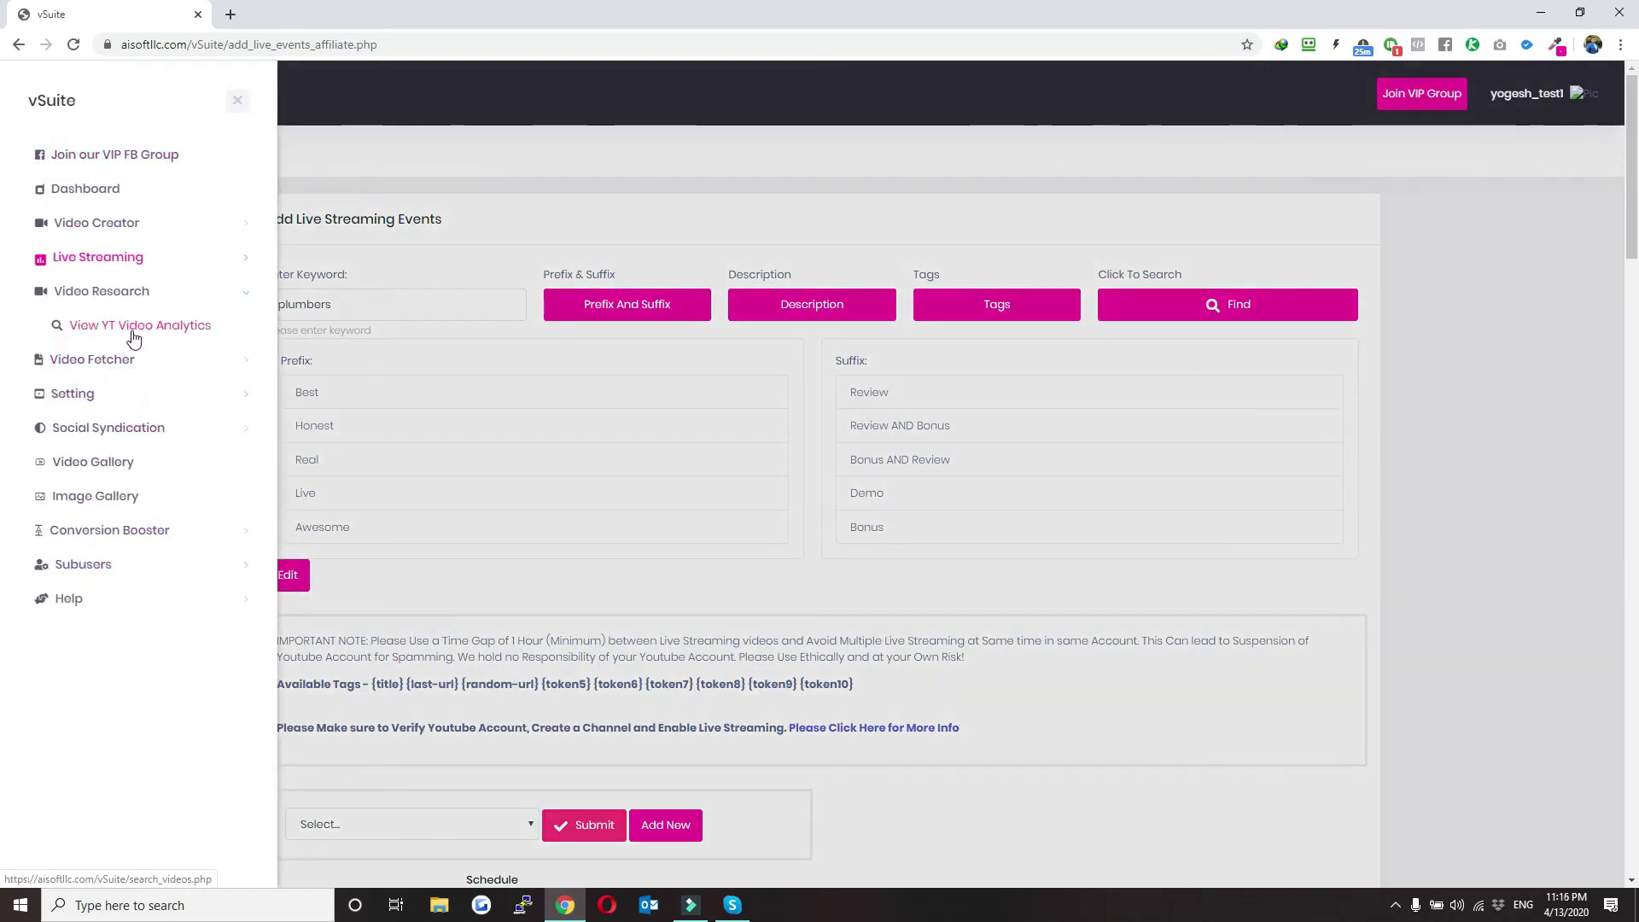
pyautogui.click(134, 335)
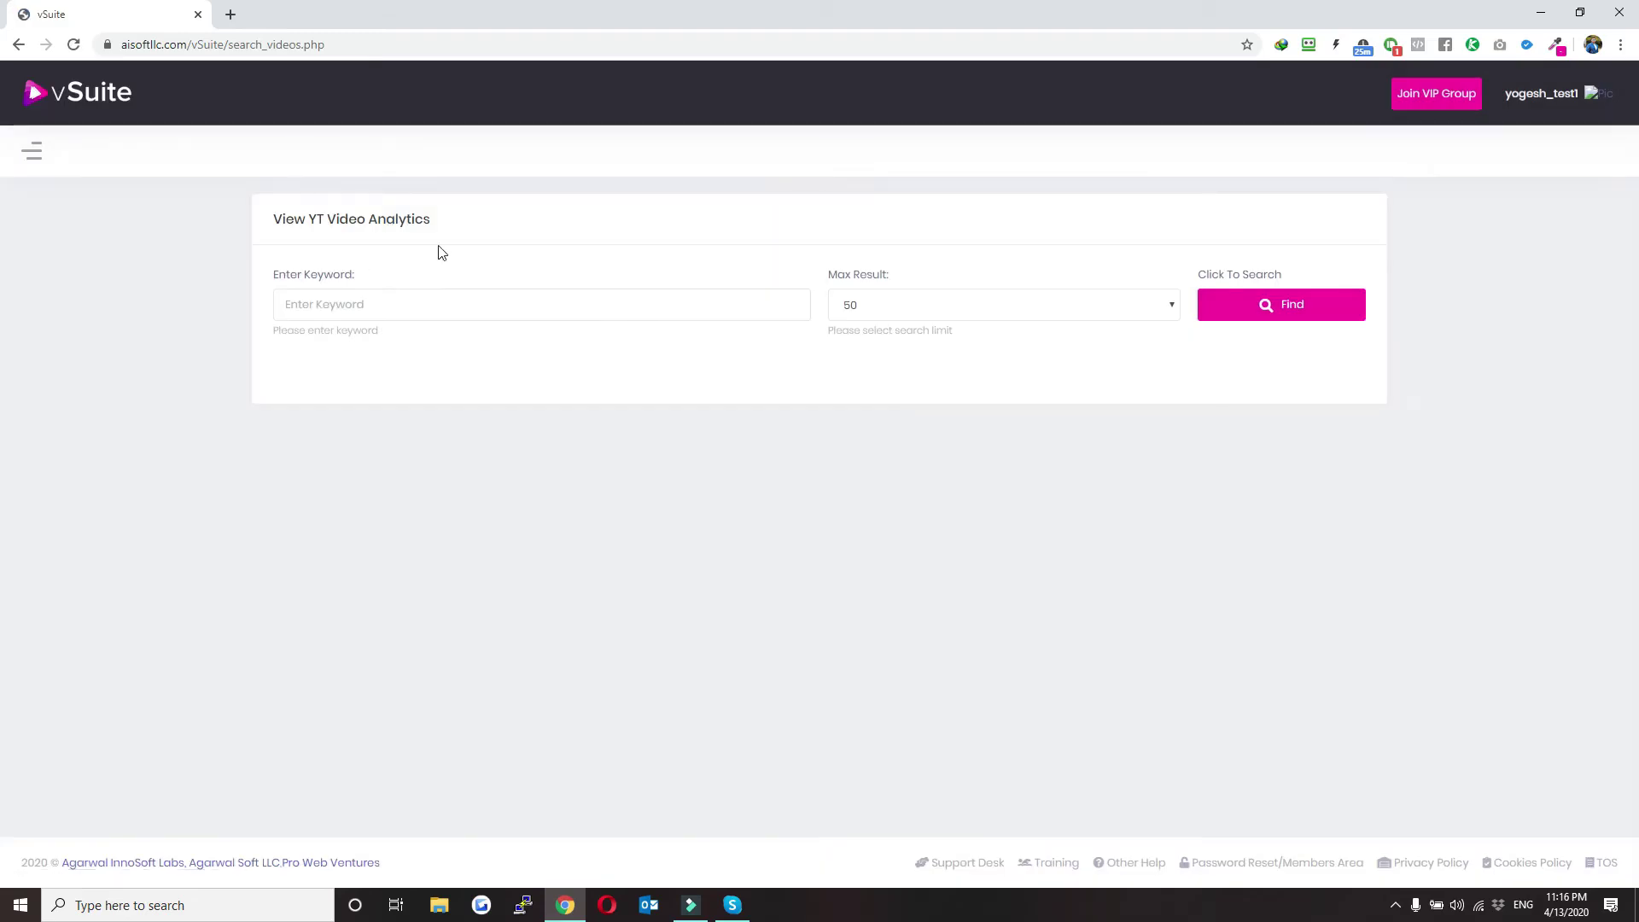
pyautogui.click(403, 305)
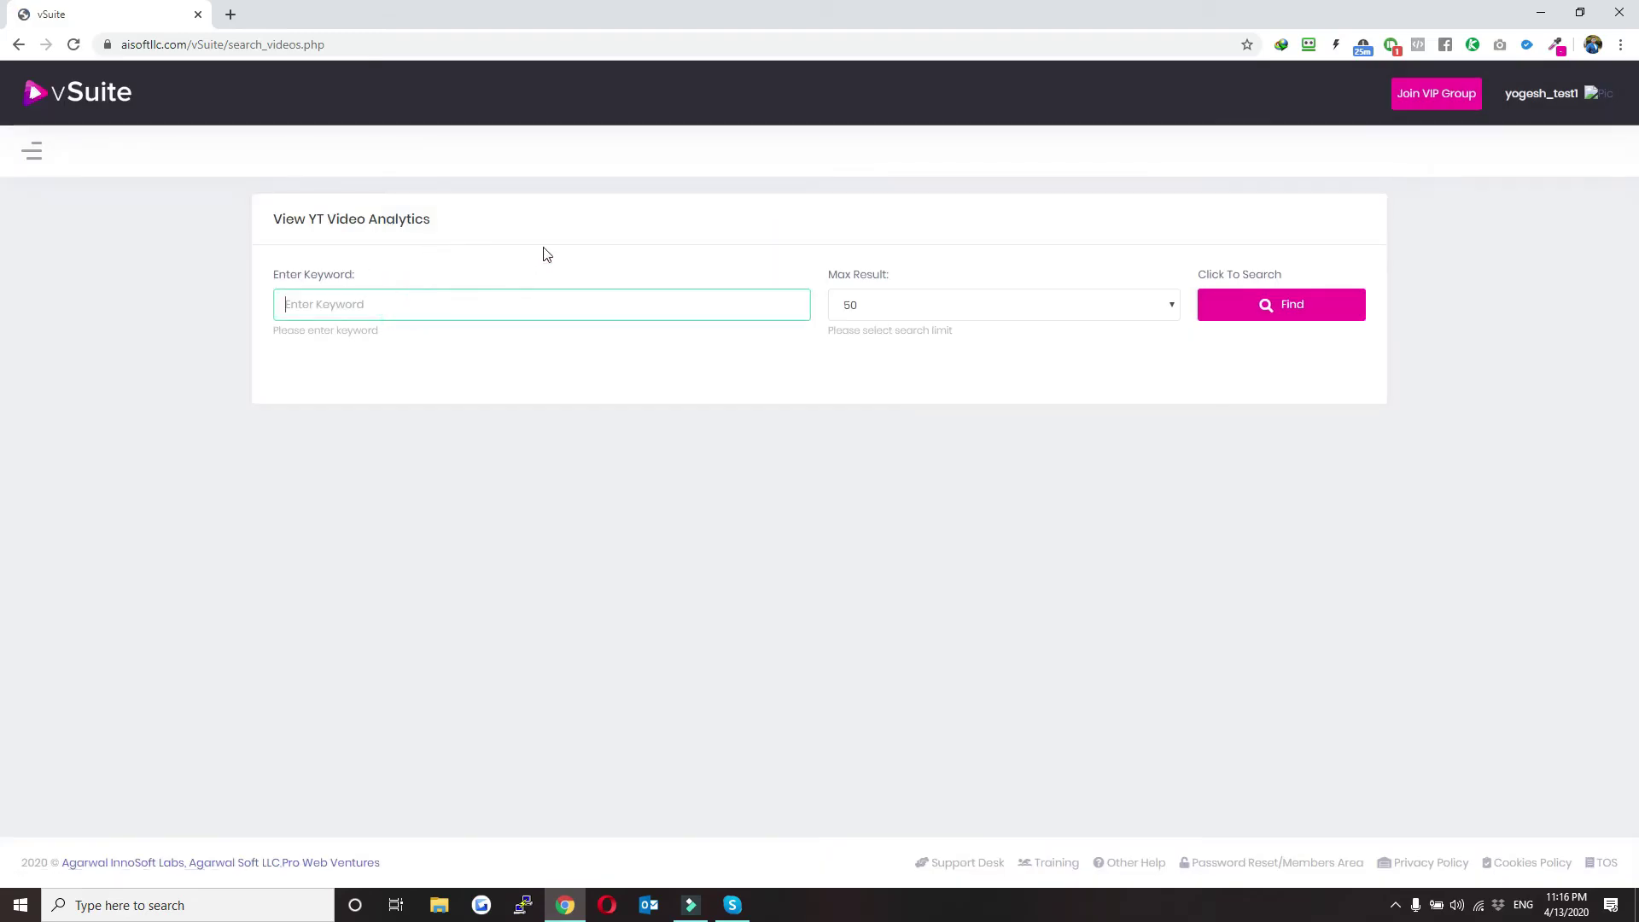
pyautogui.write('iphone 11 pro max')
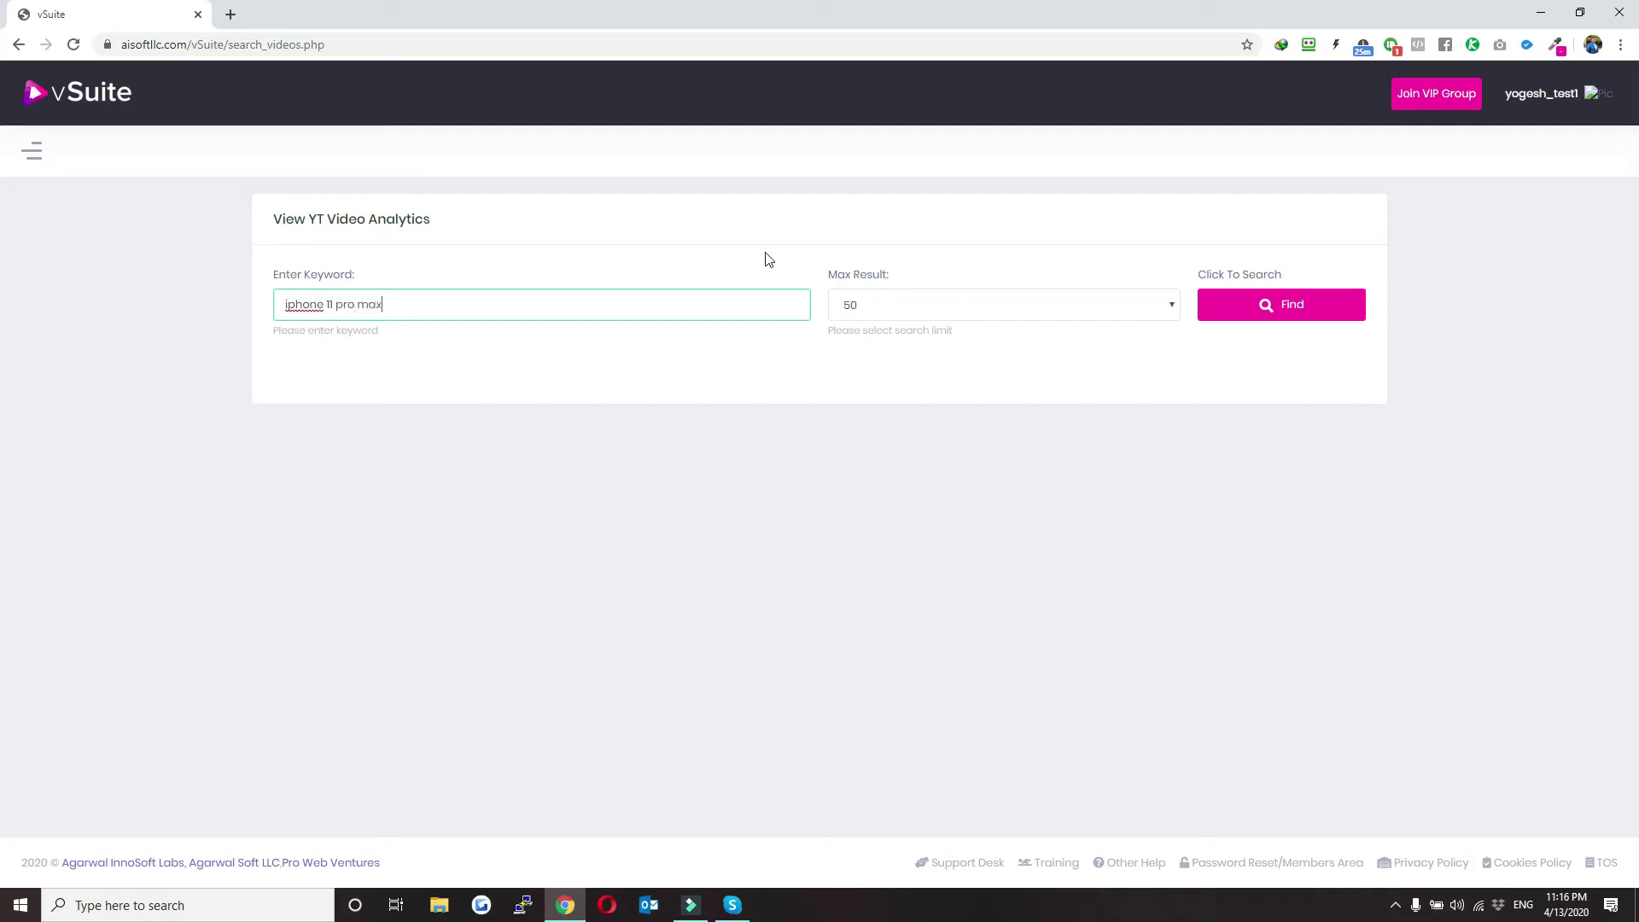
pyautogui.click(1295, 320)
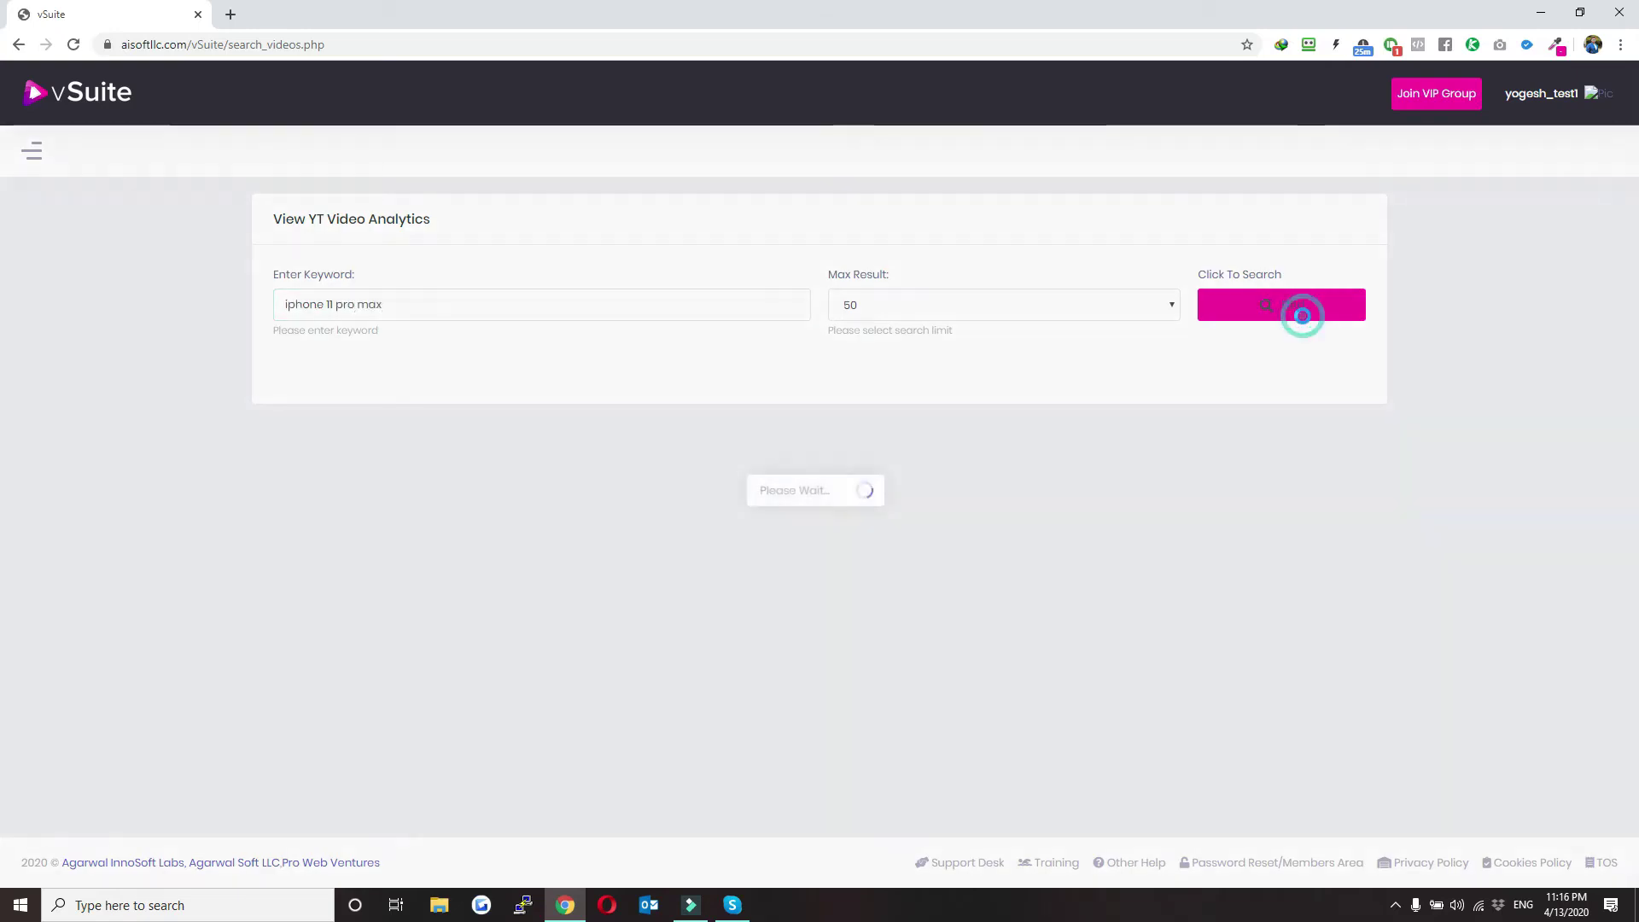
pyautogui.scroll(10, 870, 551)
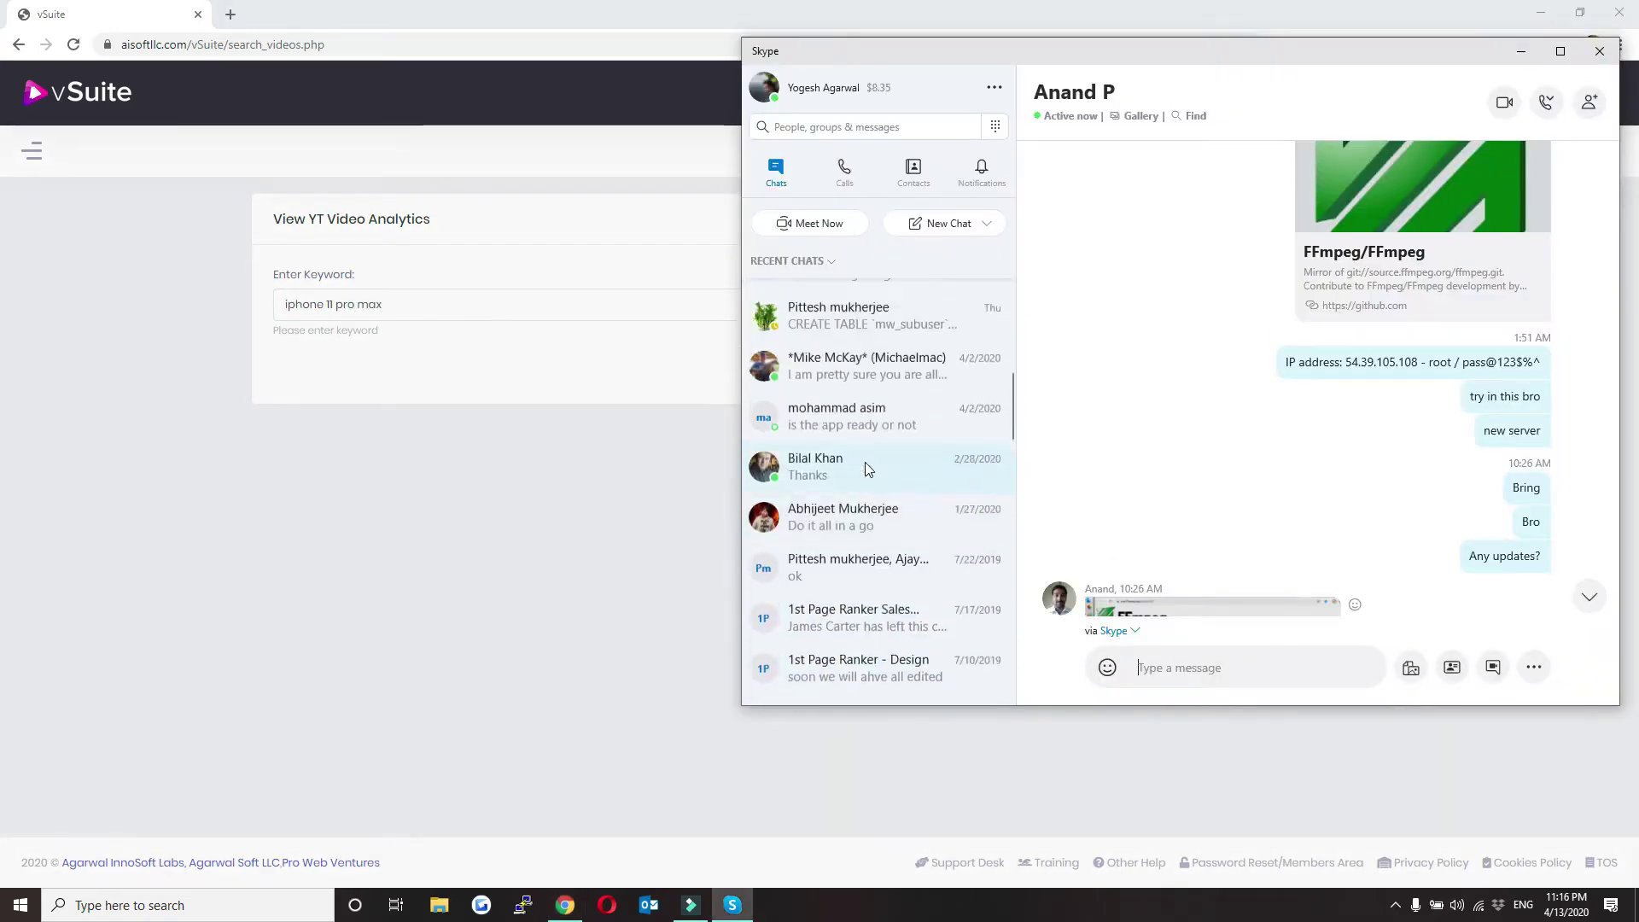
pyautogui.click(125, 434)
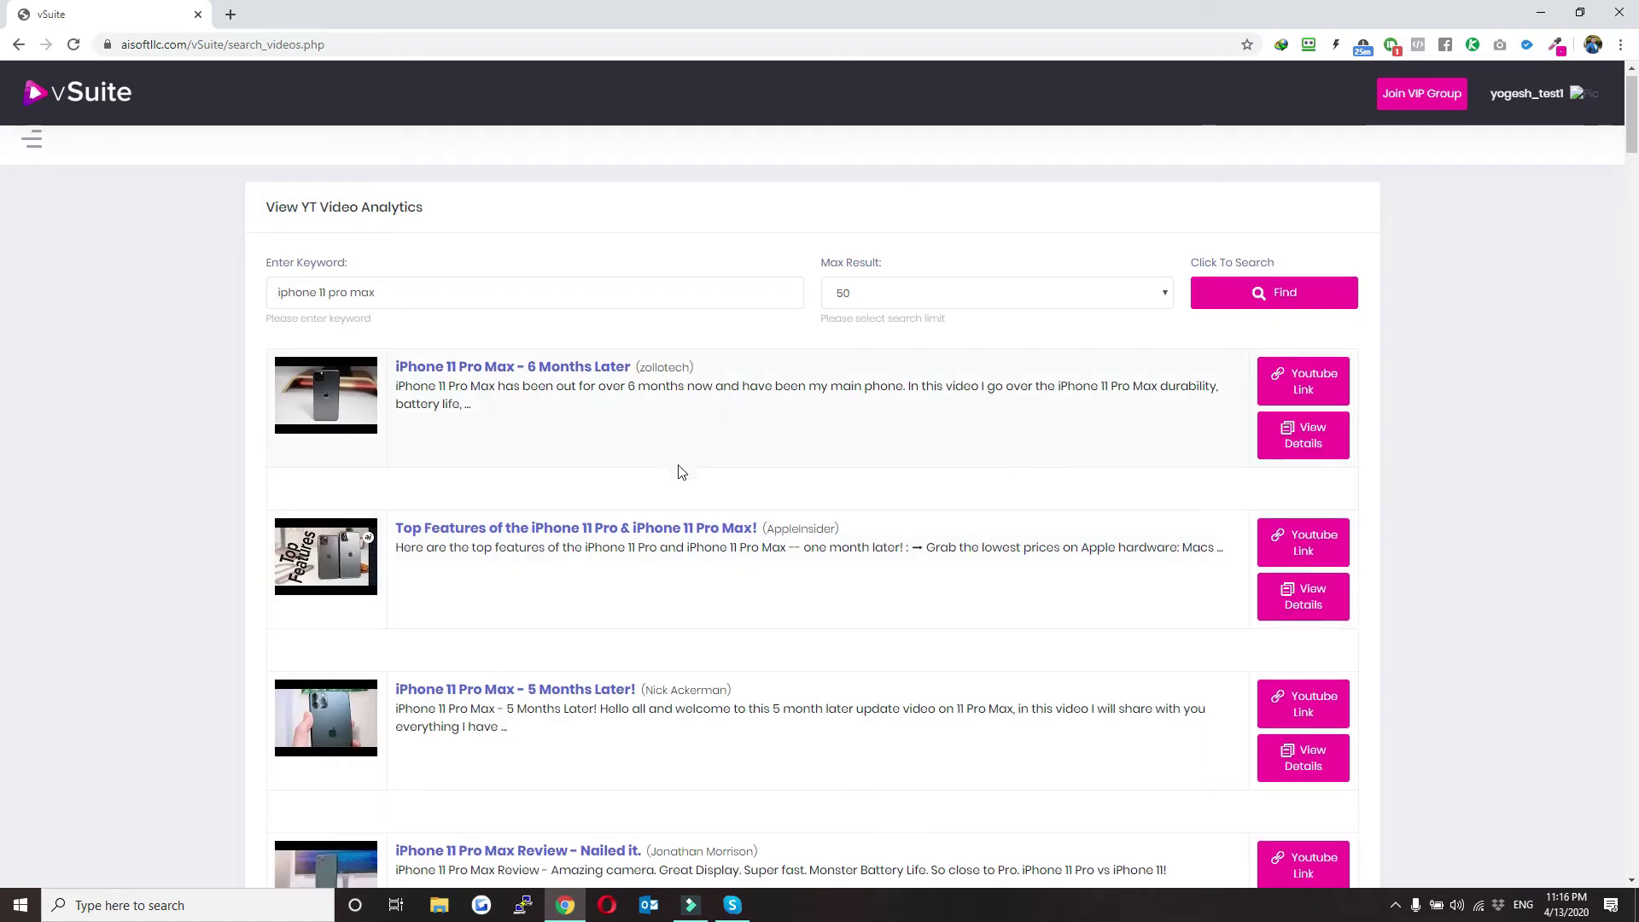
# - Examine the analytics search results and the video details of "iPhone 11 Pro Max - 6 Months Later"
pyautogui.scroll(-6, 677, 472)
pyautogui.scroll(6, 721, 584)
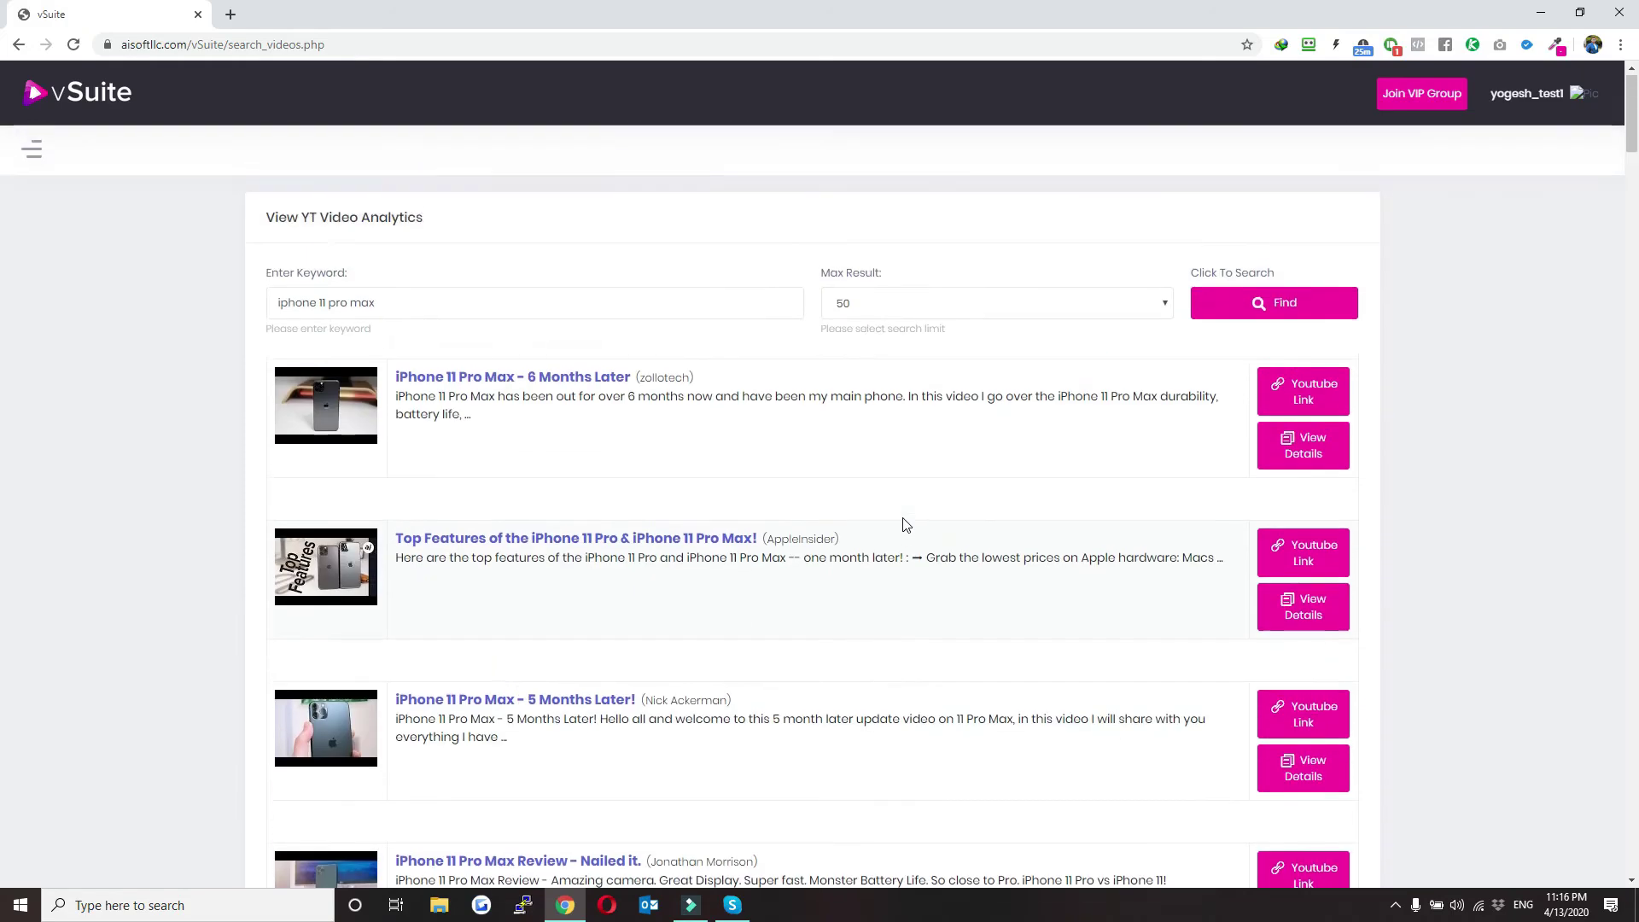
pyautogui.click(1296, 459)
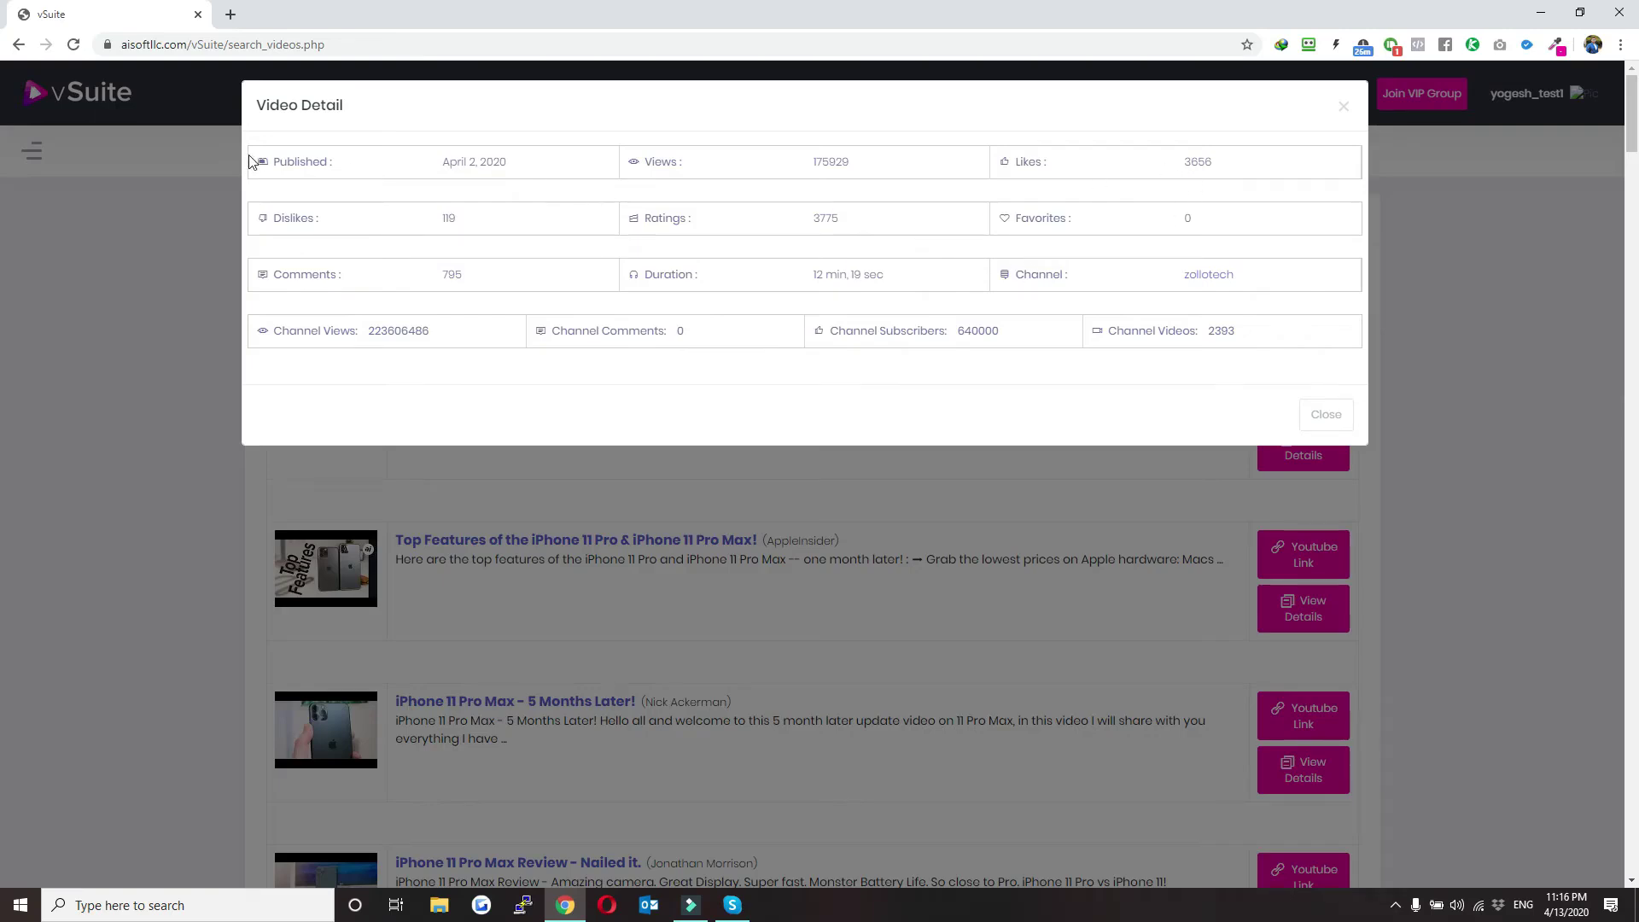
pyautogui.moveTo(272, 163); pyautogui.dragTo(962, 337)
pyautogui.click(1024, 393)
pyautogui.click(1328, 414)
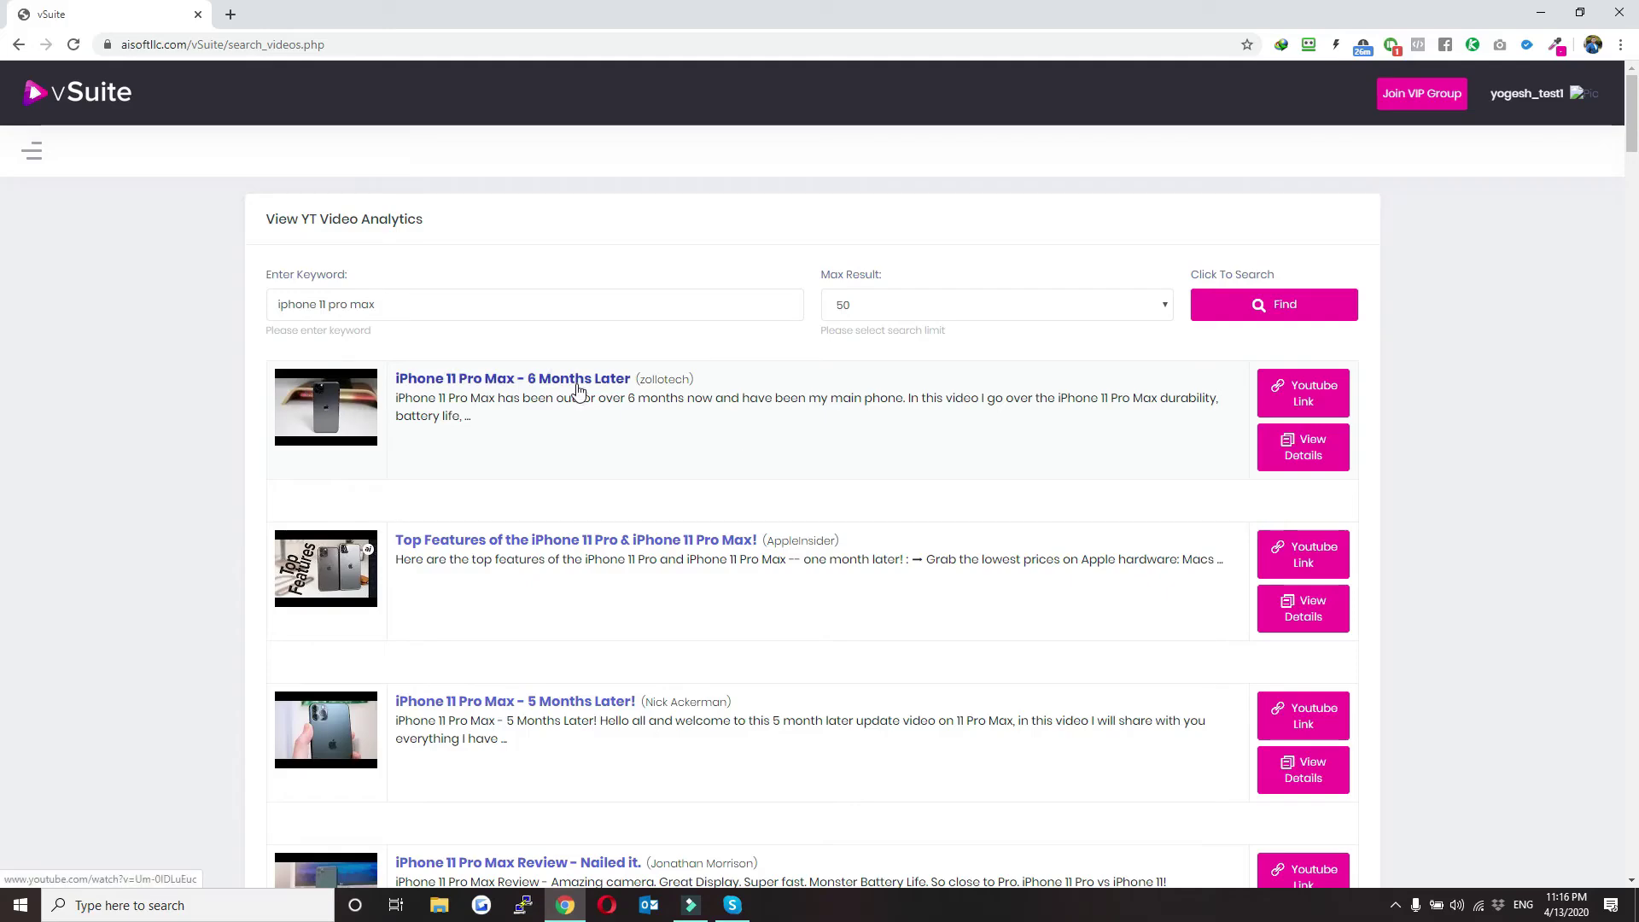
pyautogui.scroll(-16, 584, 400)
pyautogui.scroll(-20, 845, 418)
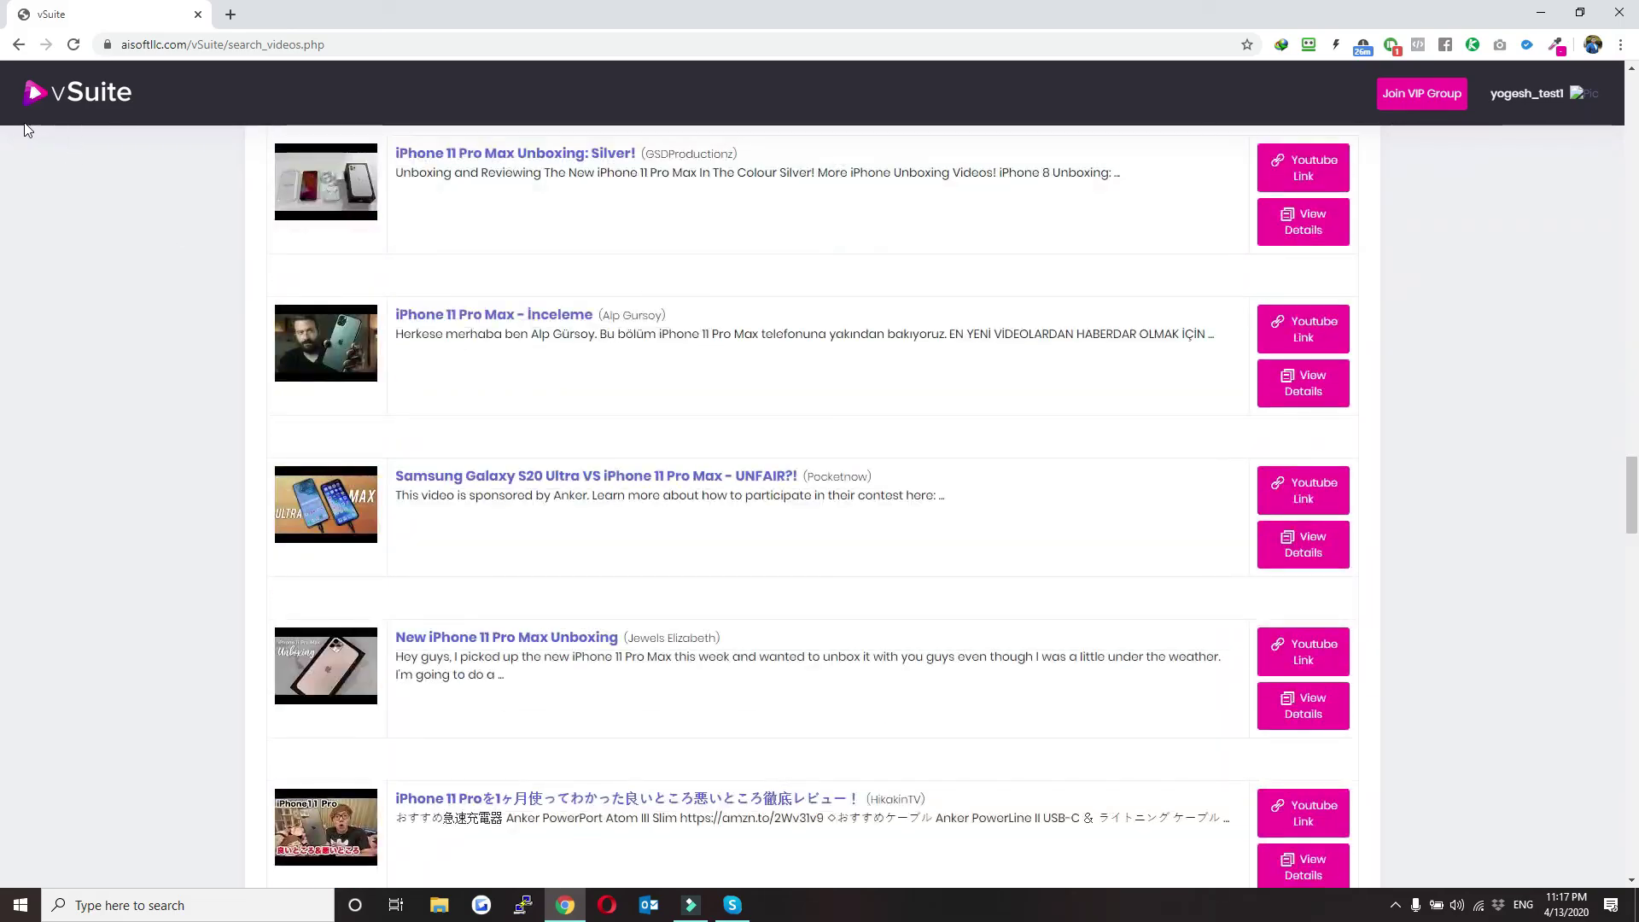
pyautogui.scroll(20, 320, 295)
pyautogui.scroll(10, 320, 295)
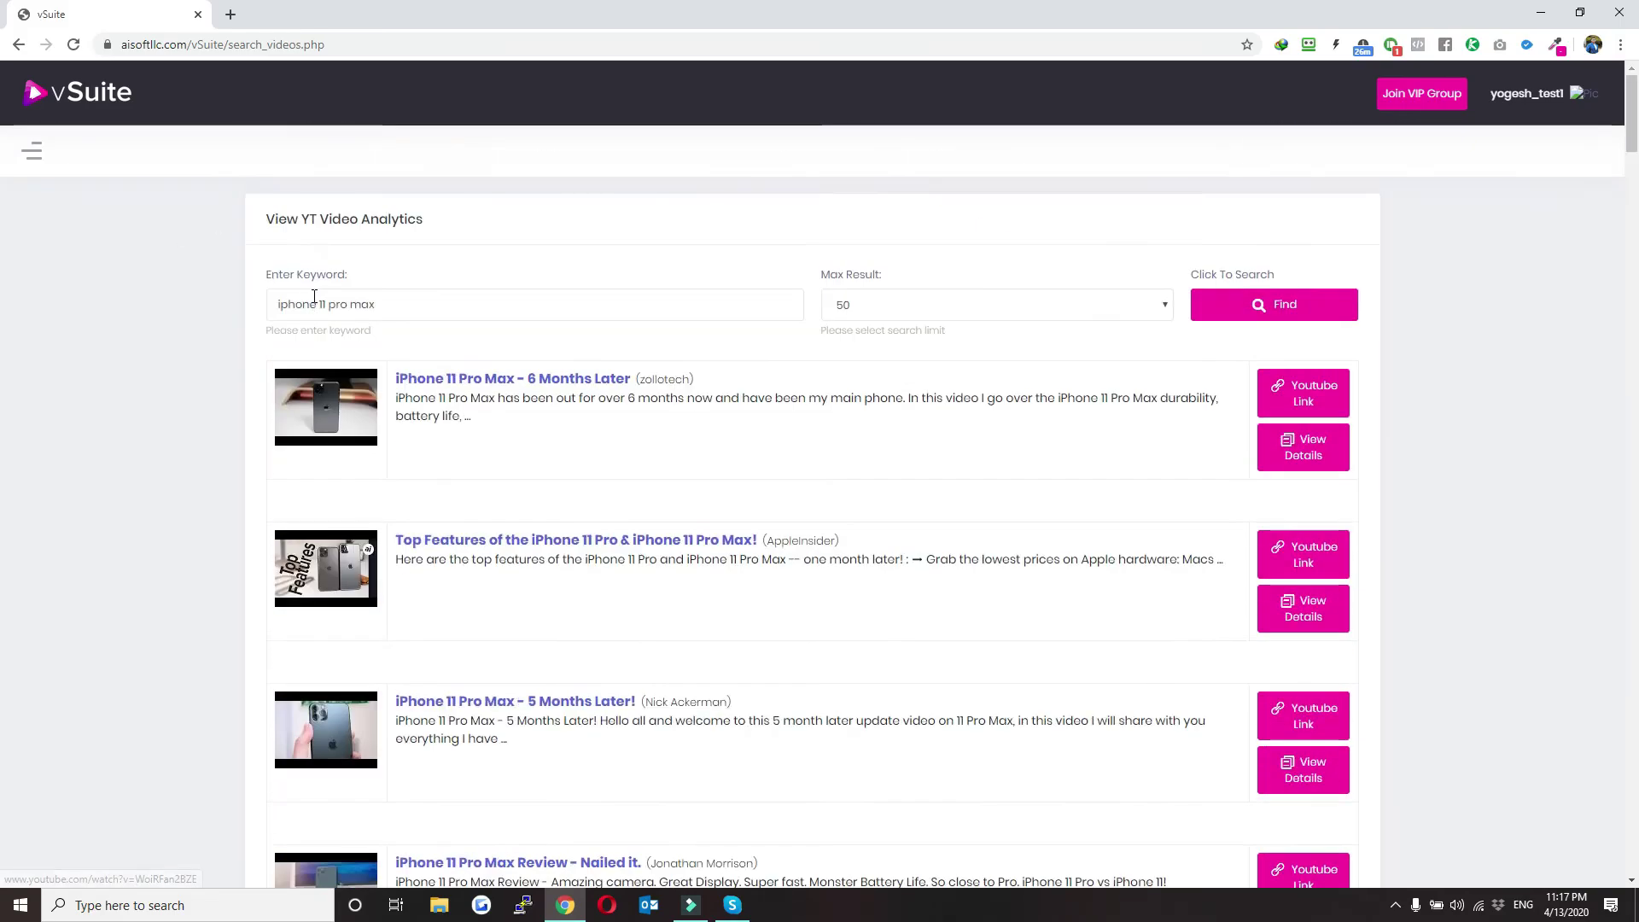
# - Open Video Fetcher's Download from Youtube page and search for "iphone" videos
pyautogui.click(29, 150)
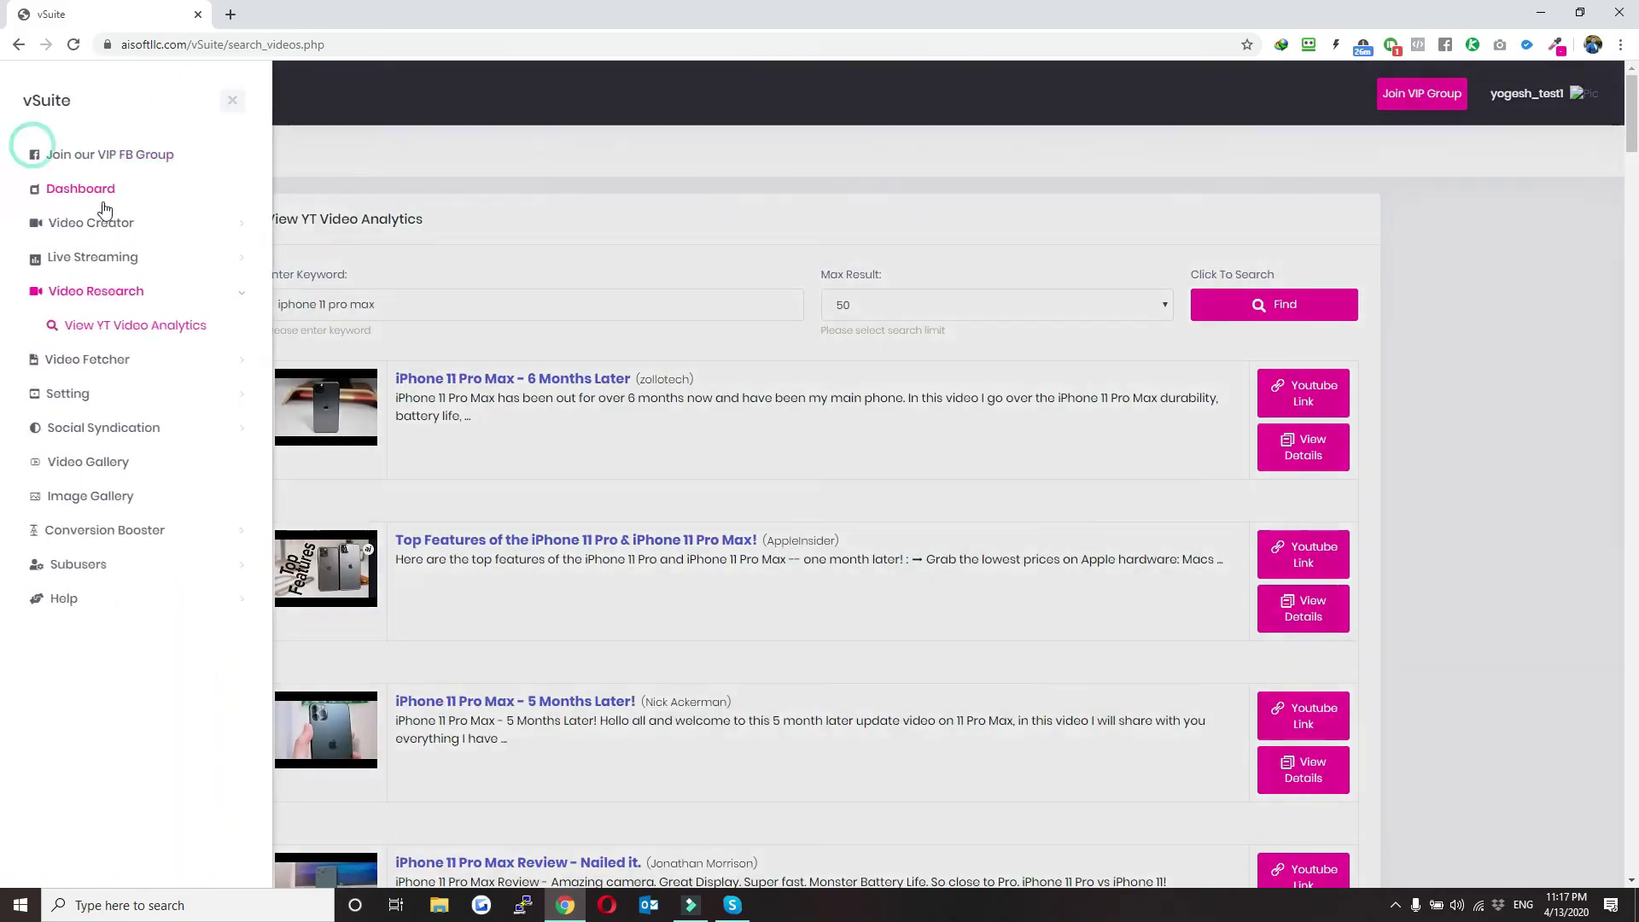
pyautogui.click(161, 366)
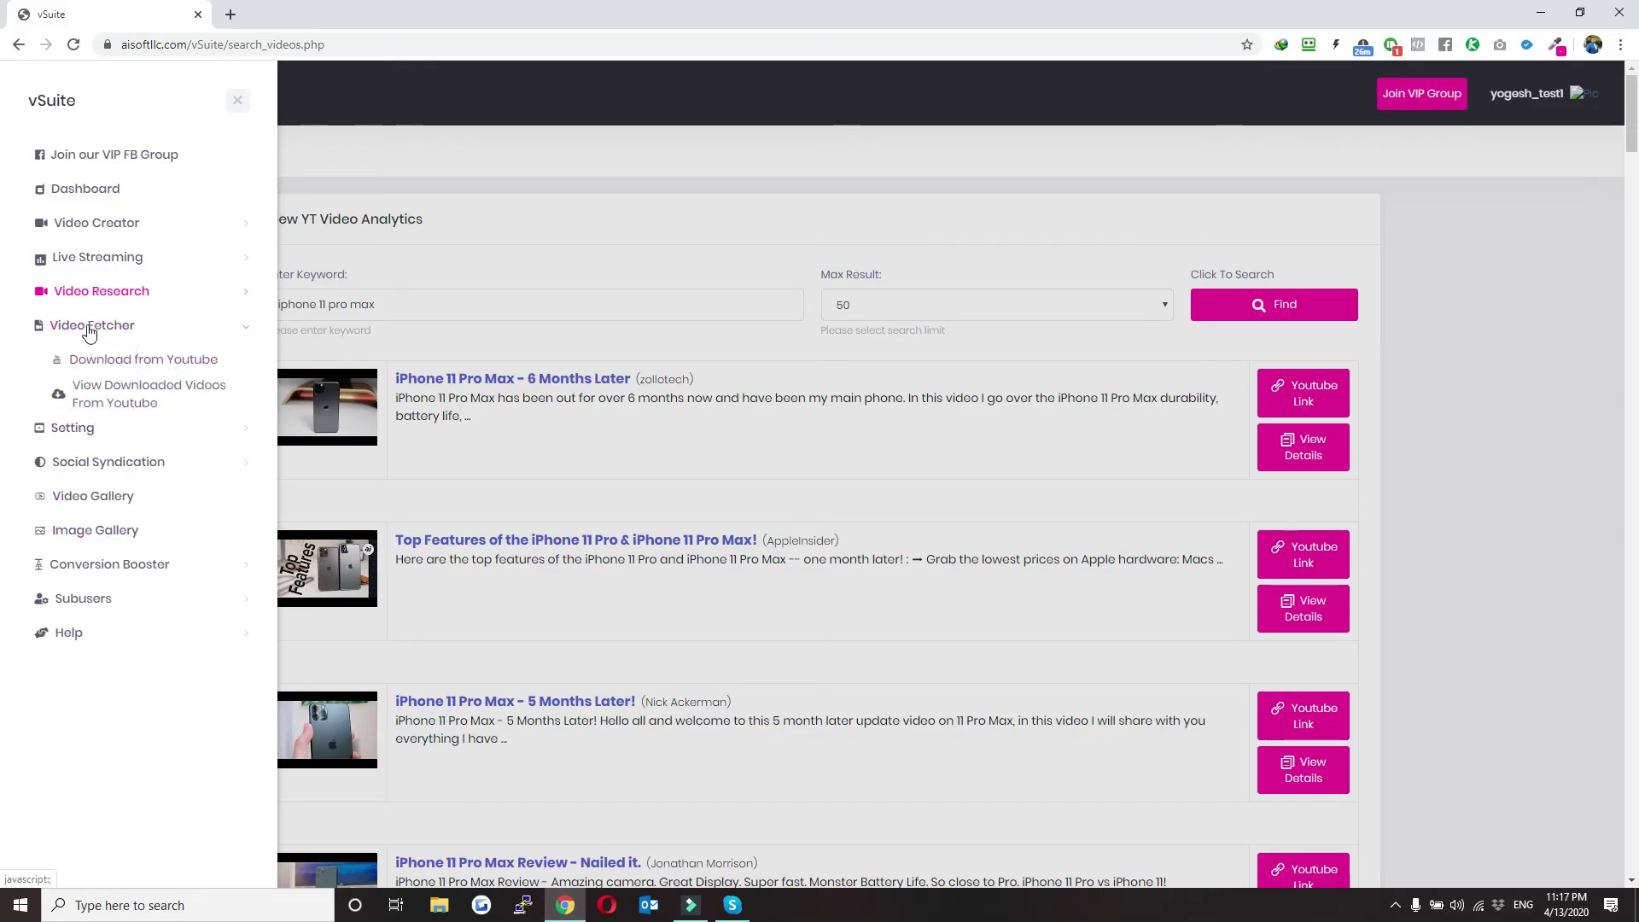
pyautogui.click(101, 368)
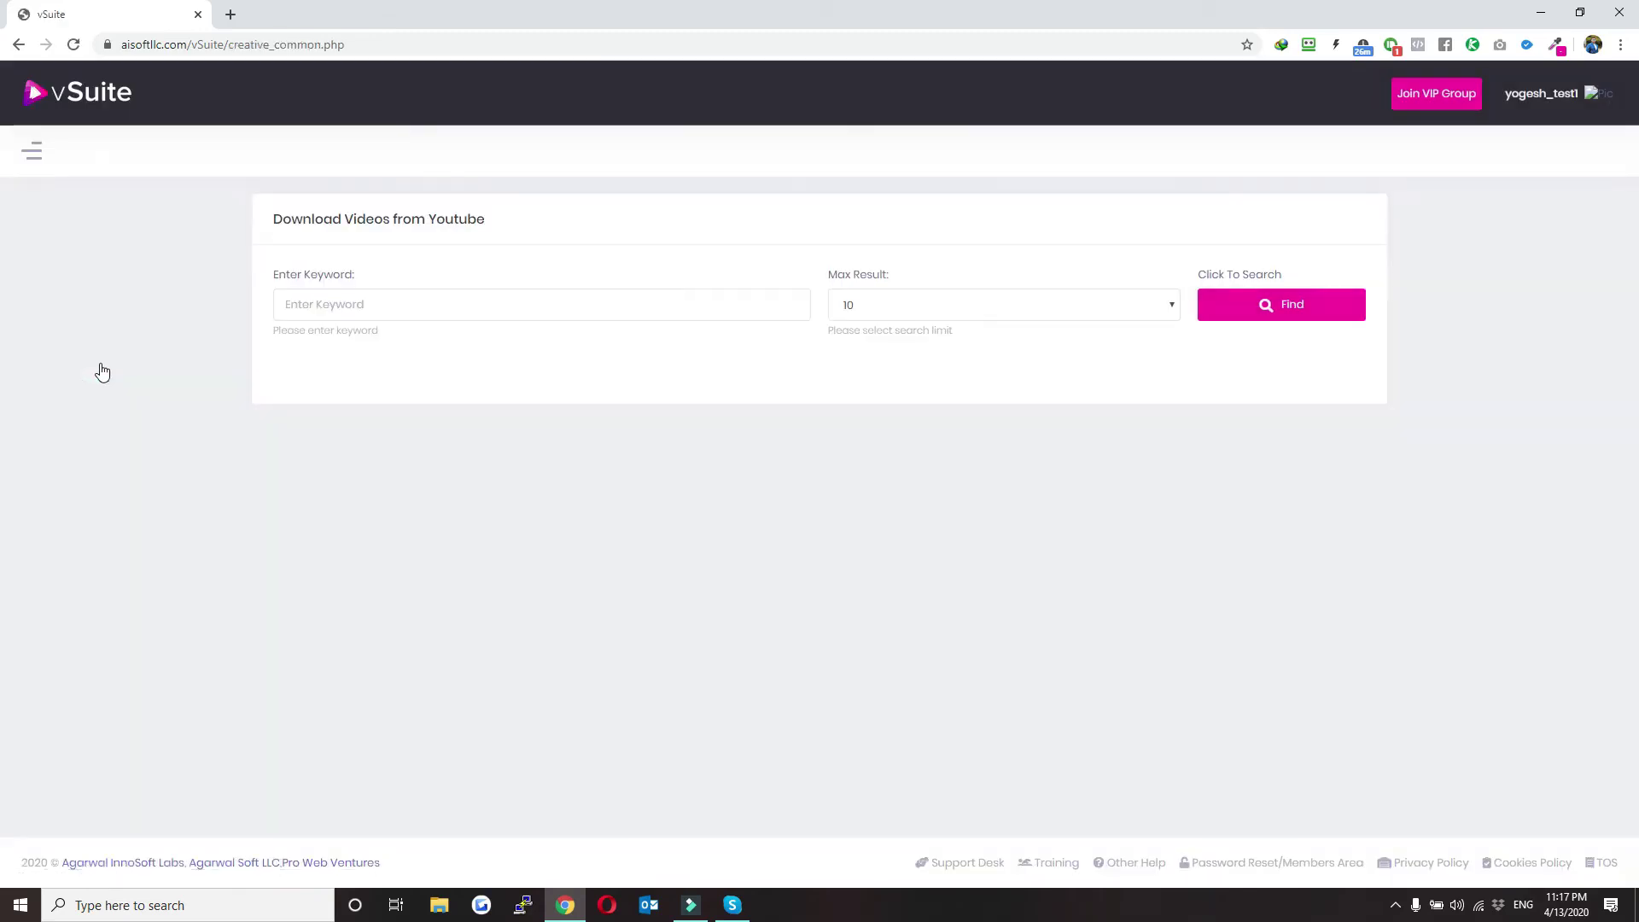
pyautogui.click(381, 304)
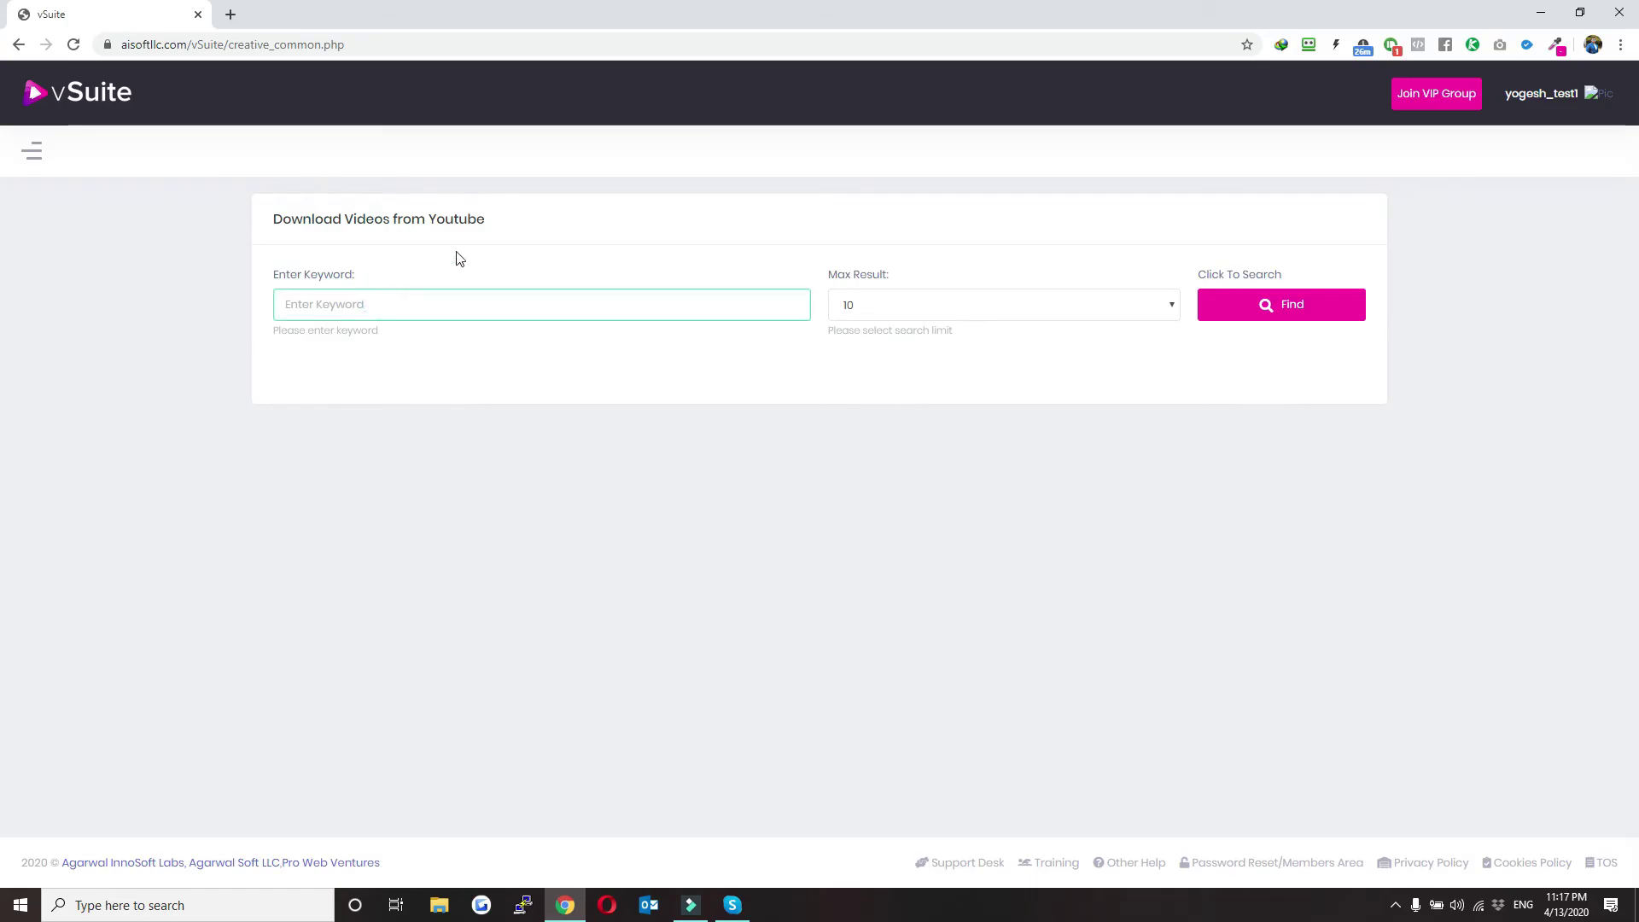
pyautogui.write('iphone')
pyautogui.click(1298, 309)
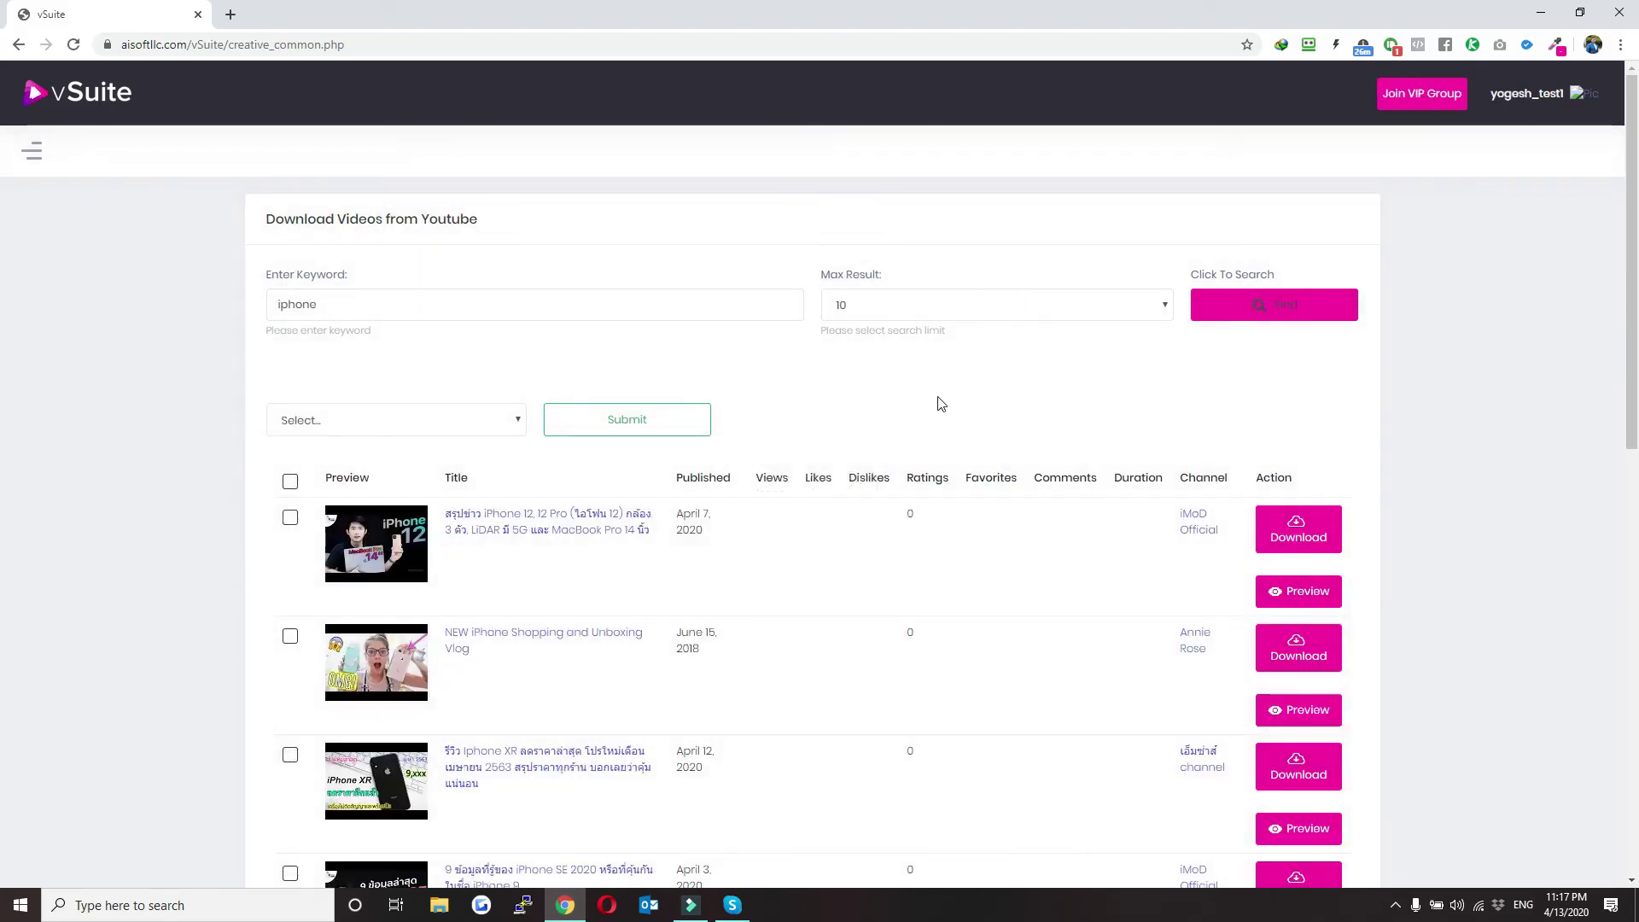
# - Select the "CRAZY LADY YELLS AT ME FOR WINNING IPHONE XS!!!" video among the results and download it
pyautogui.scroll(-6, 848, 464)
pyautogui.scroll(-4, 798, 534)
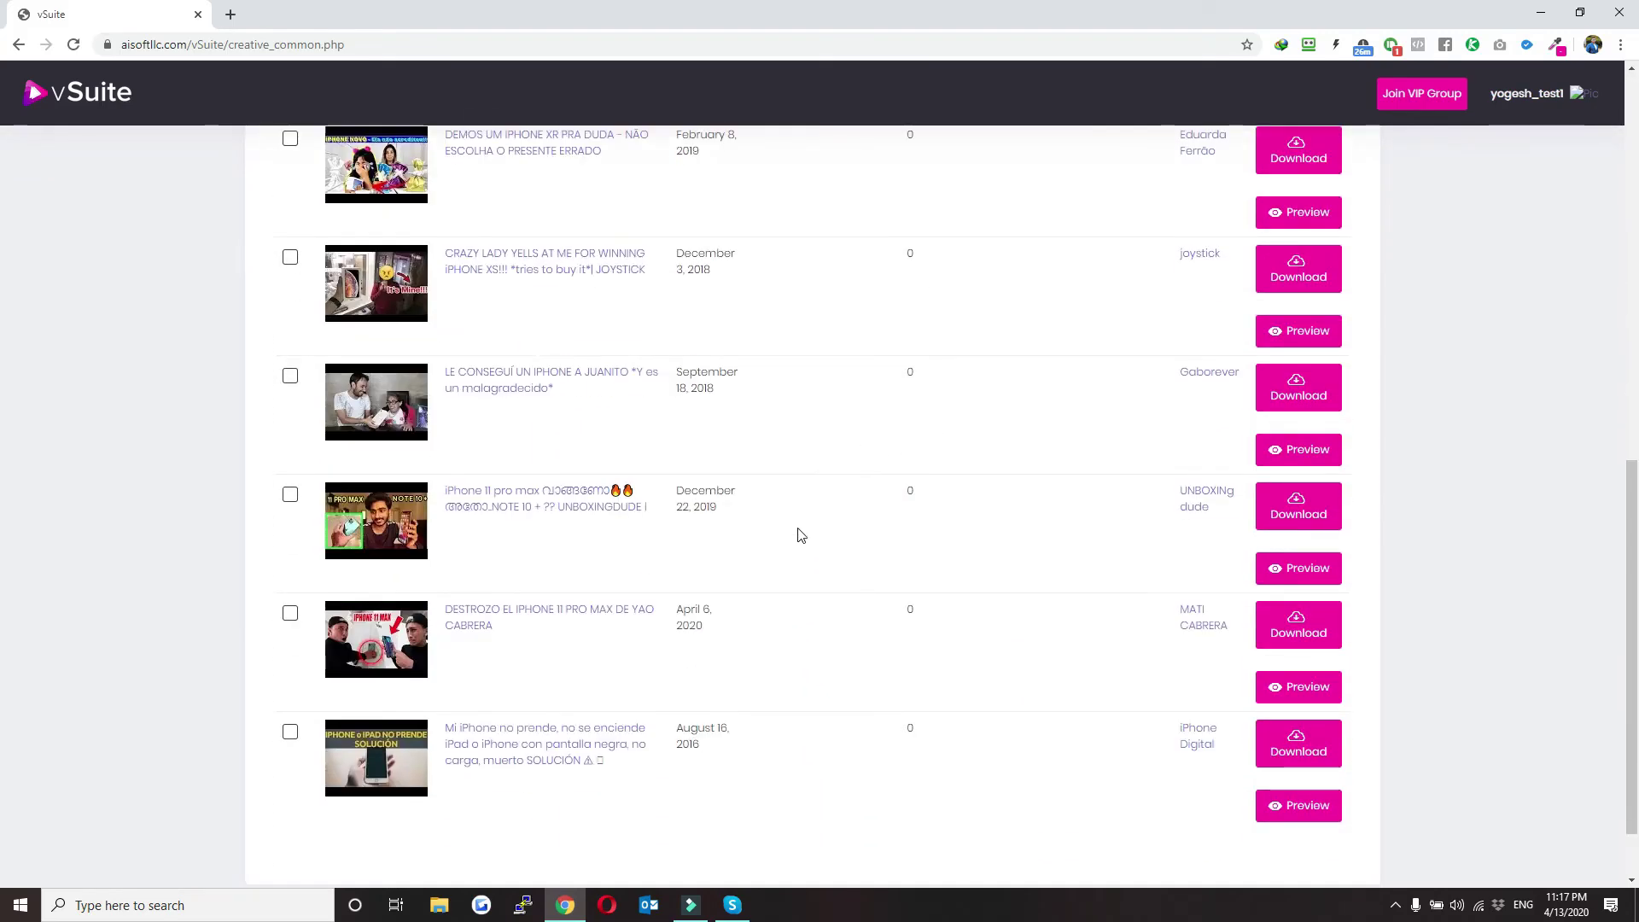
pyautogui.scroll(7, 797, 547)
pyautogui.scroll(3, 796, 555)
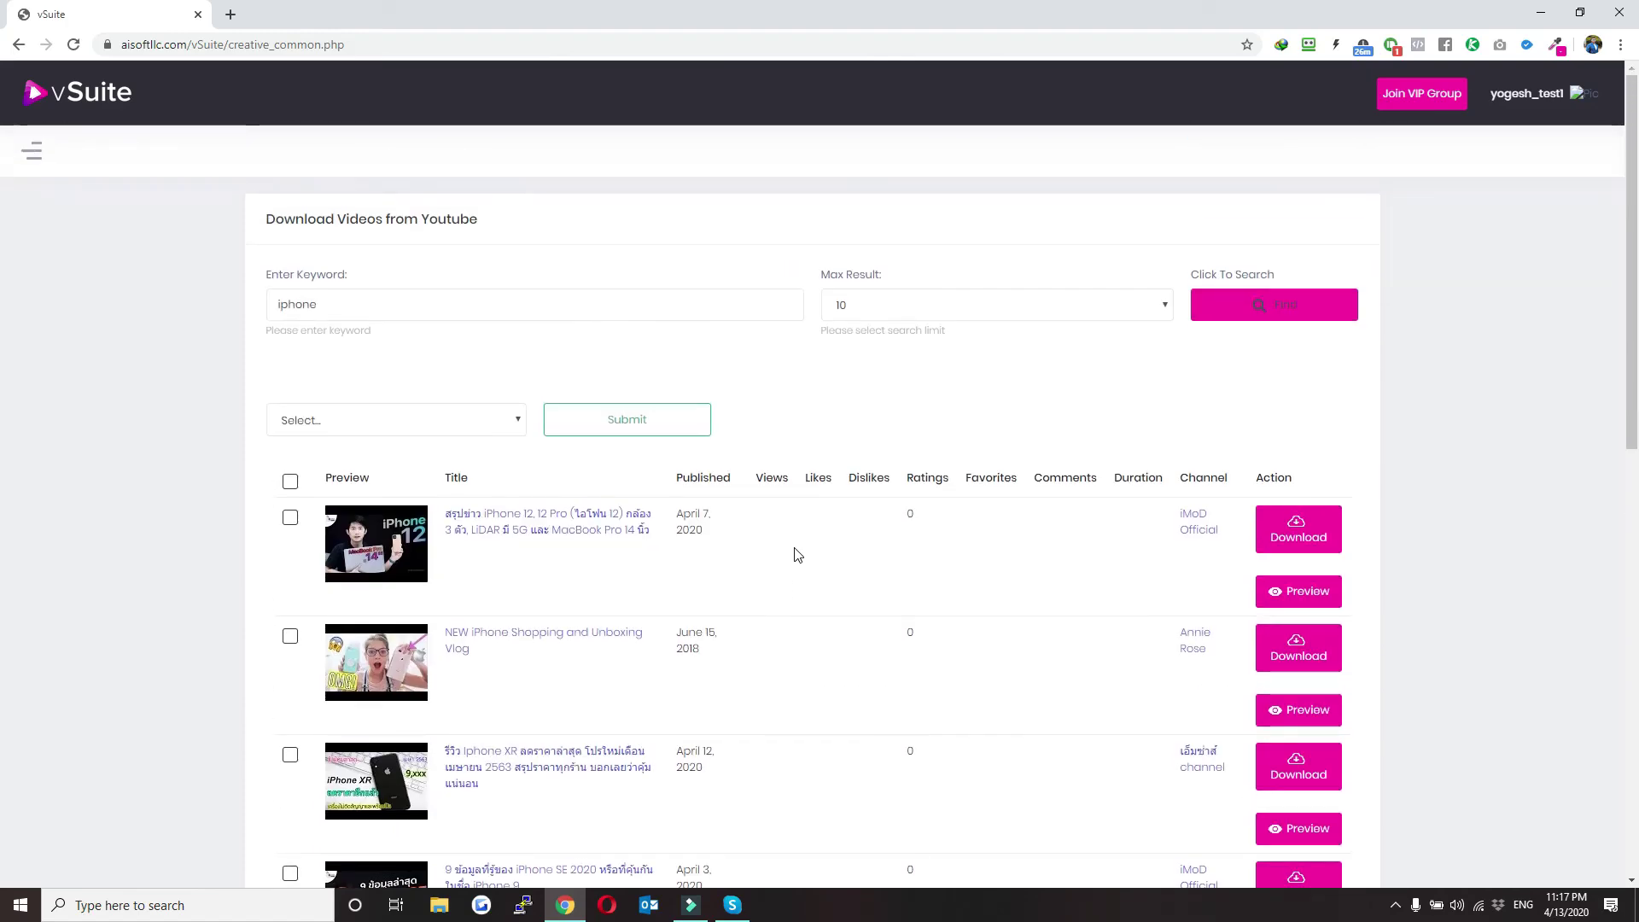
pyautogui.scroll(-8, 795, 556)
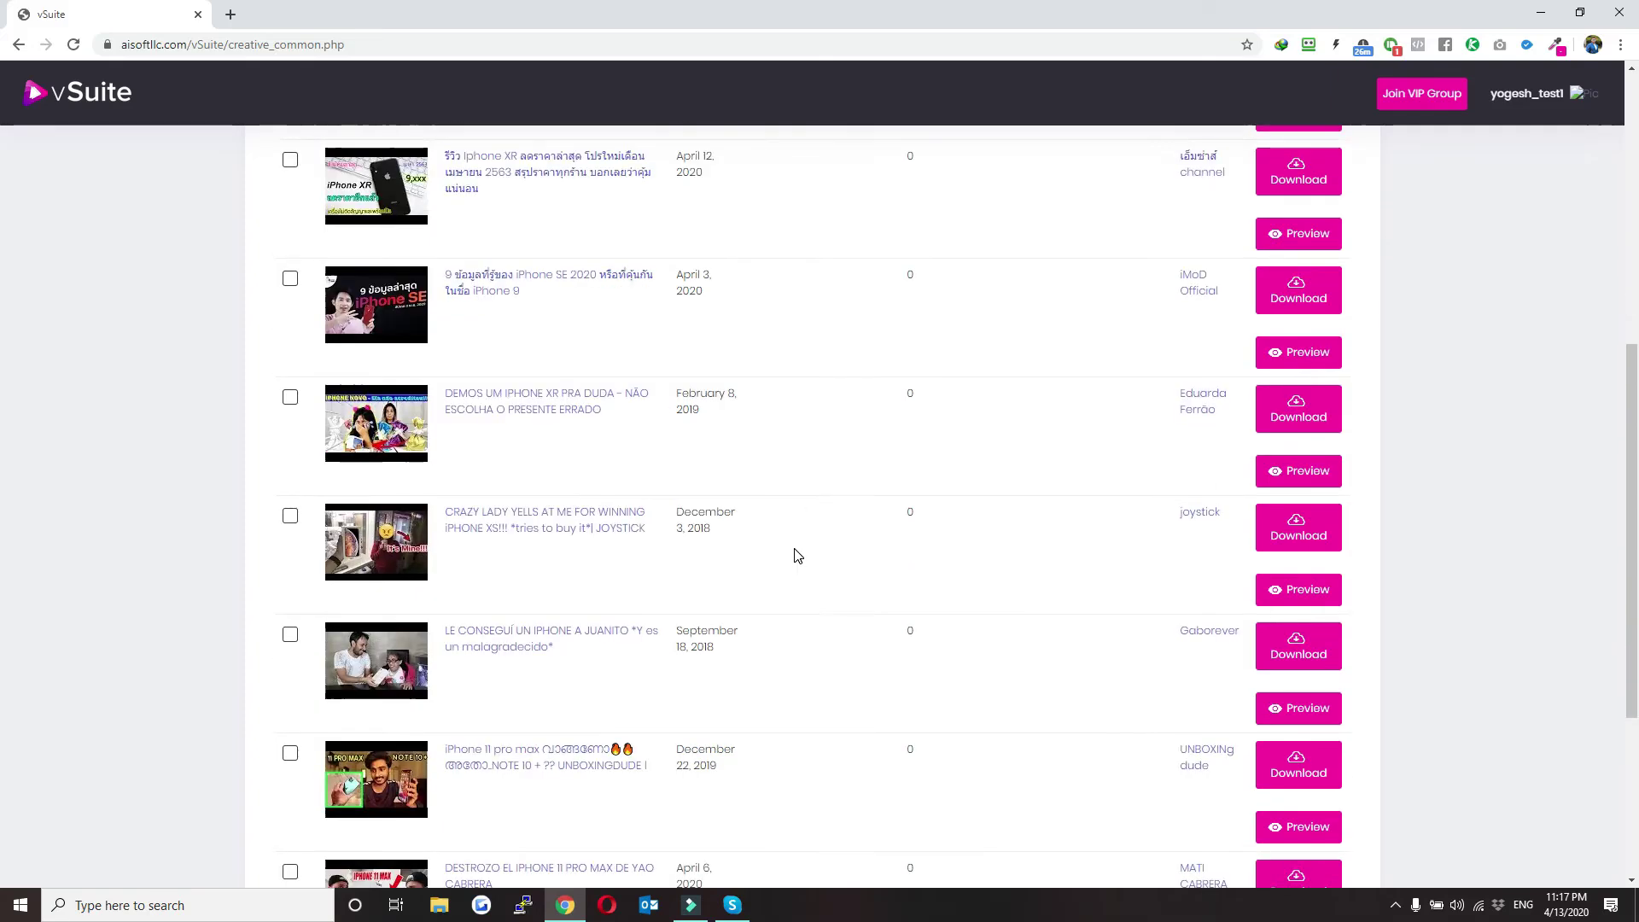
pyautogui.scroll(-1, 290, 444)
pyautogui.click(289, 346)
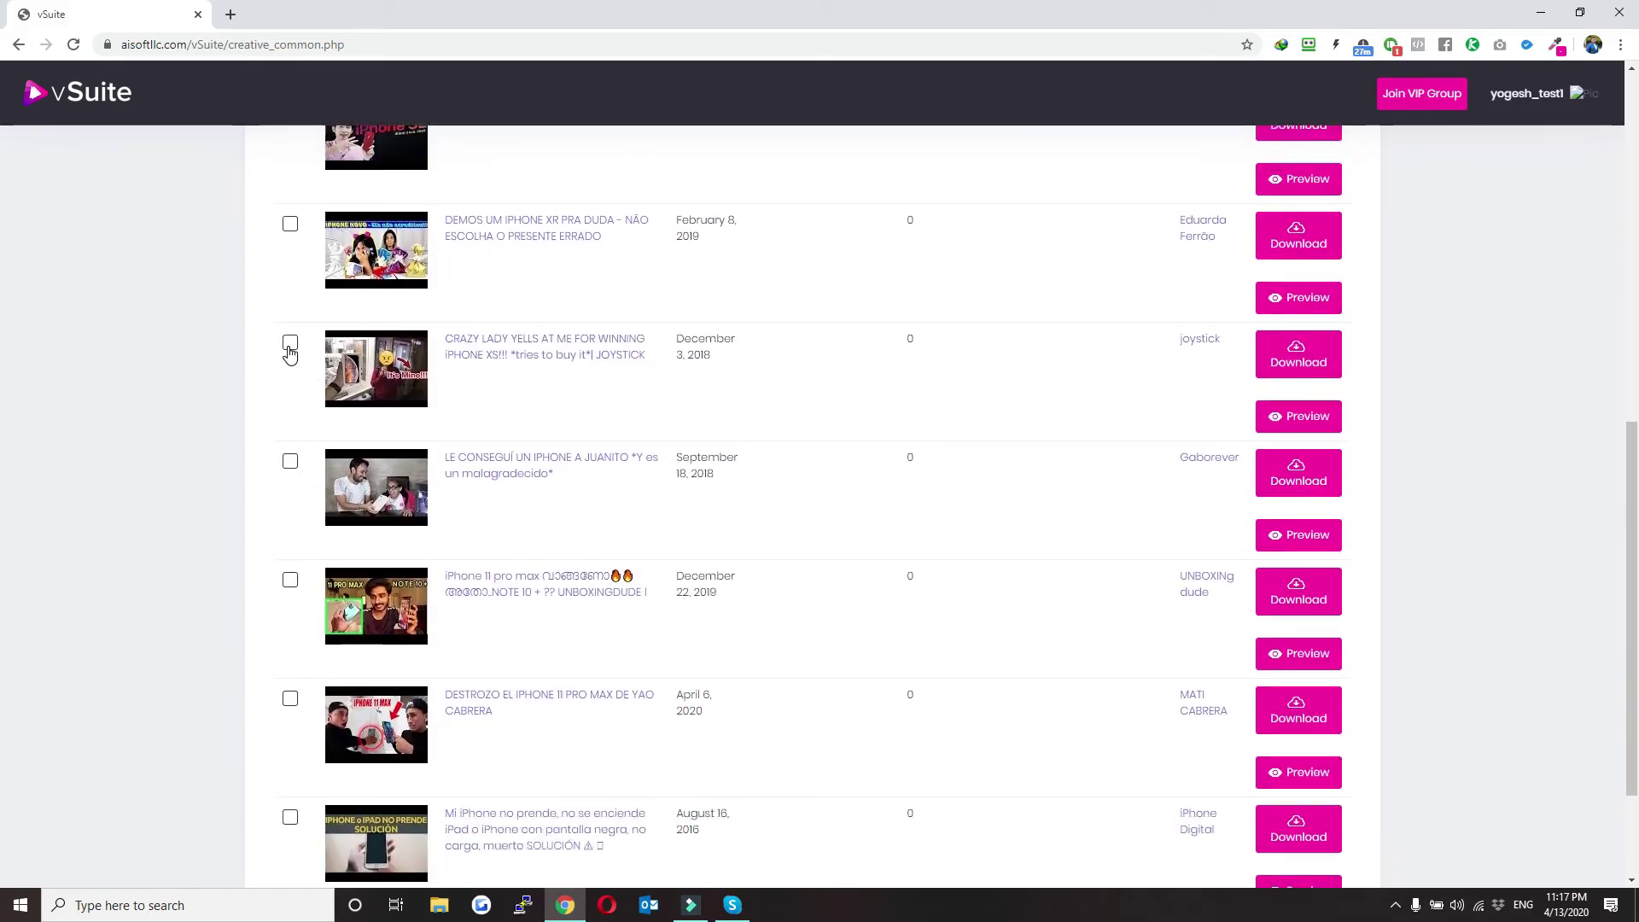
pyautogui.click(1300, 364)
pyautogui.click(967, 156)
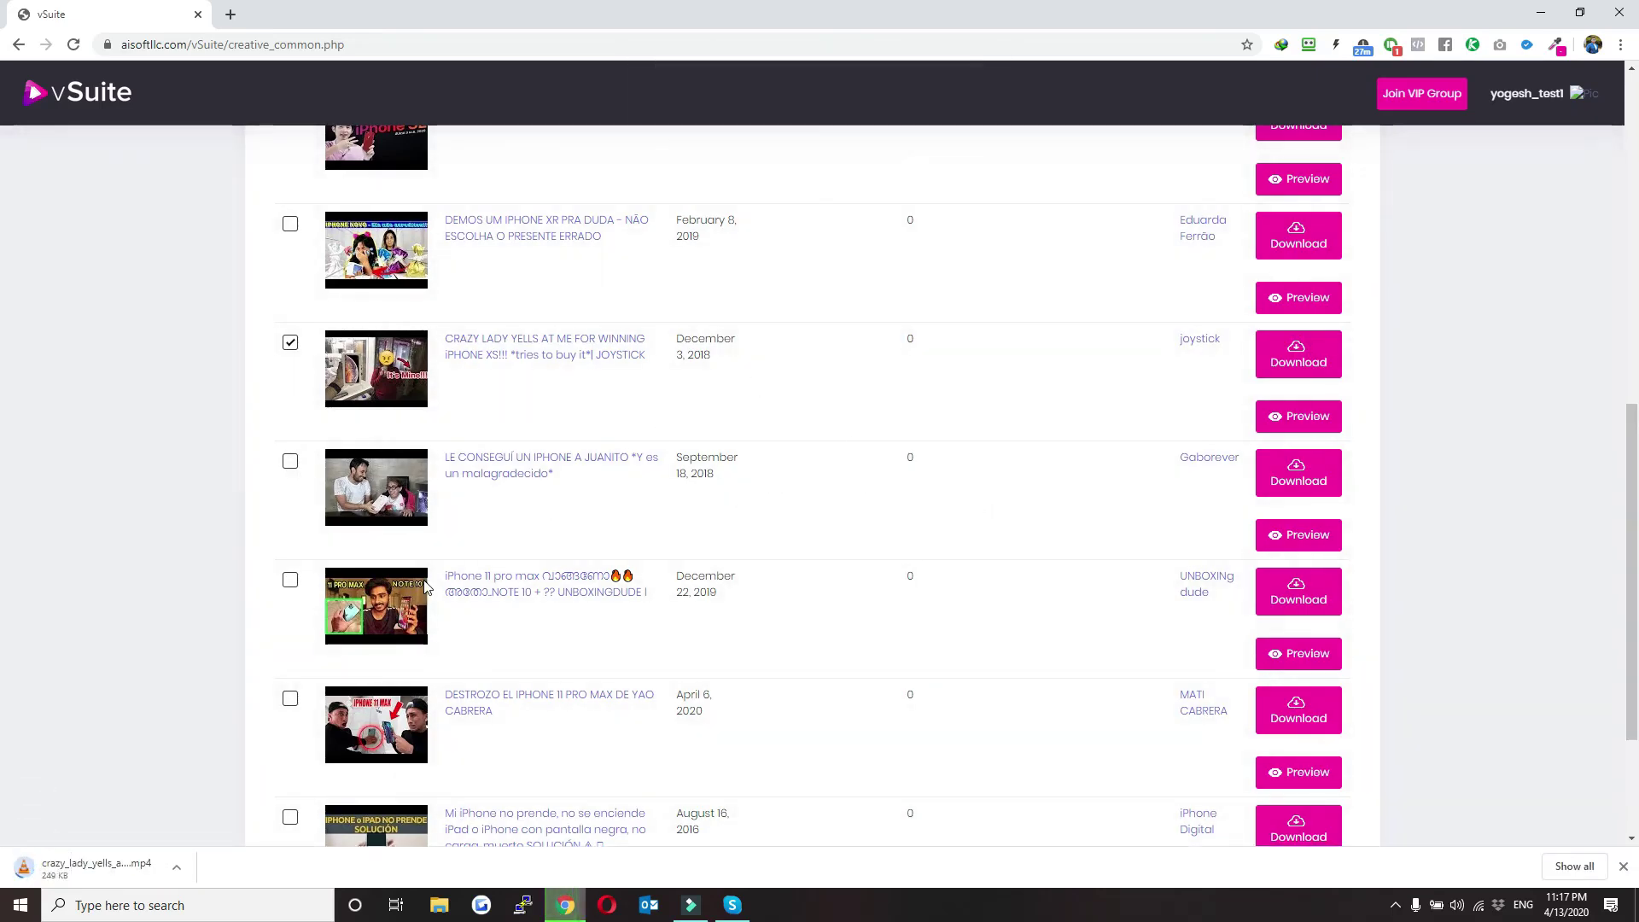
# - Select the first iPhone 12 video in the results and examine the bulk download, merge and watermark actions offered for selected videos
pyautogui.scroll(10, 131, 566)
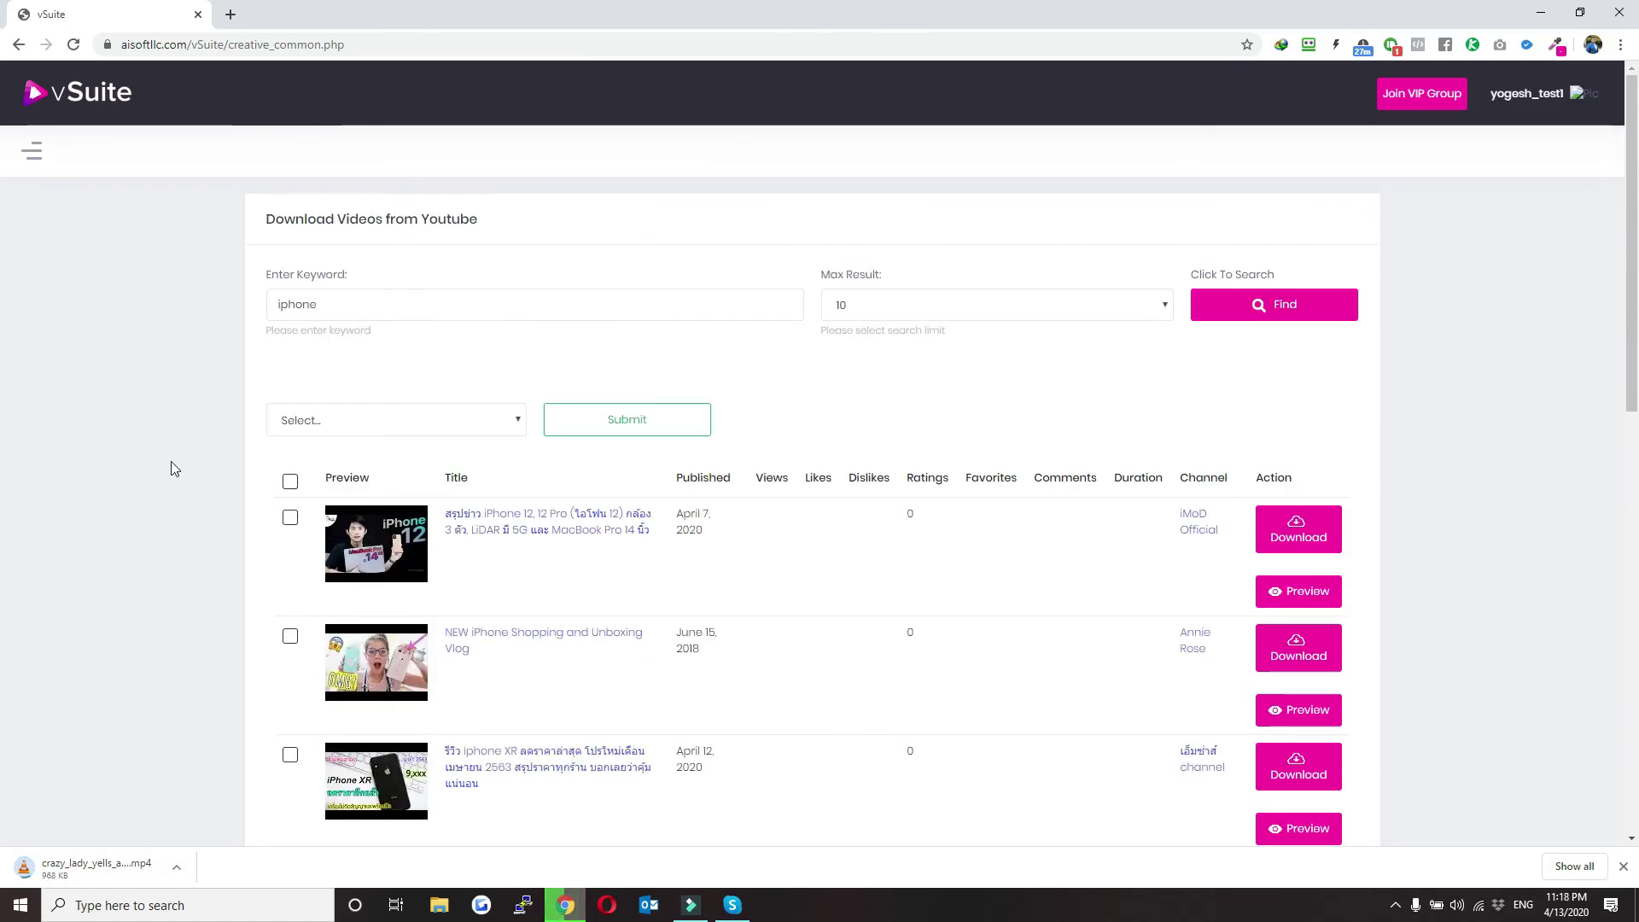
pyautogui.click(430, 422)
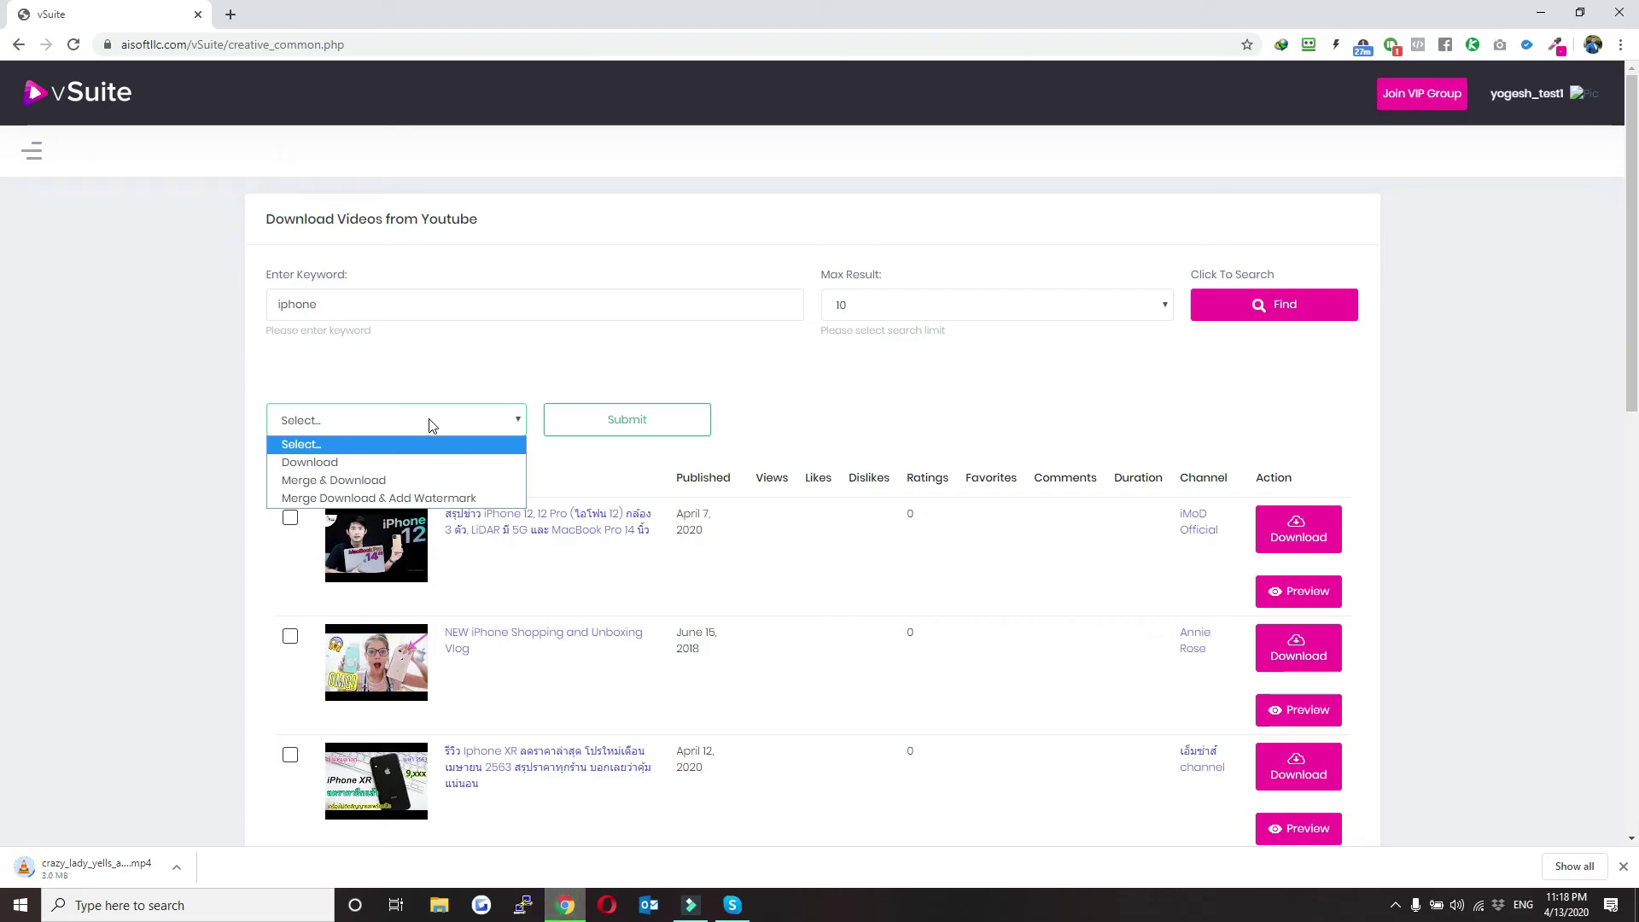
pyautogui.scroll(-1, 245, 487)
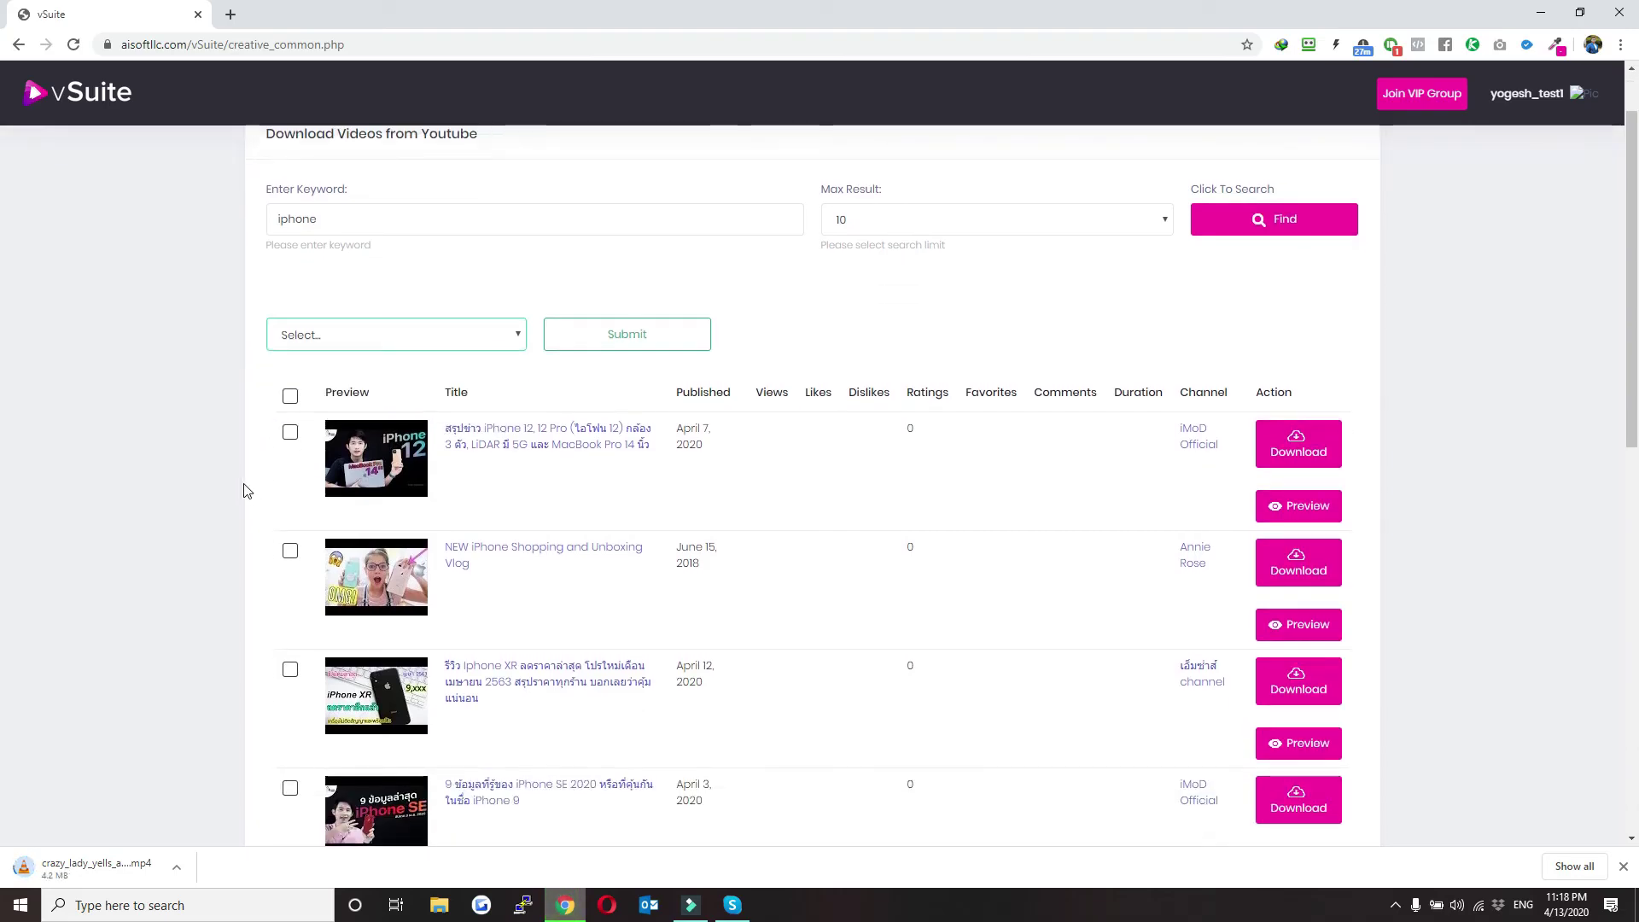
pyautogui.click(290, 432)
pyautogui.click(336, 336)
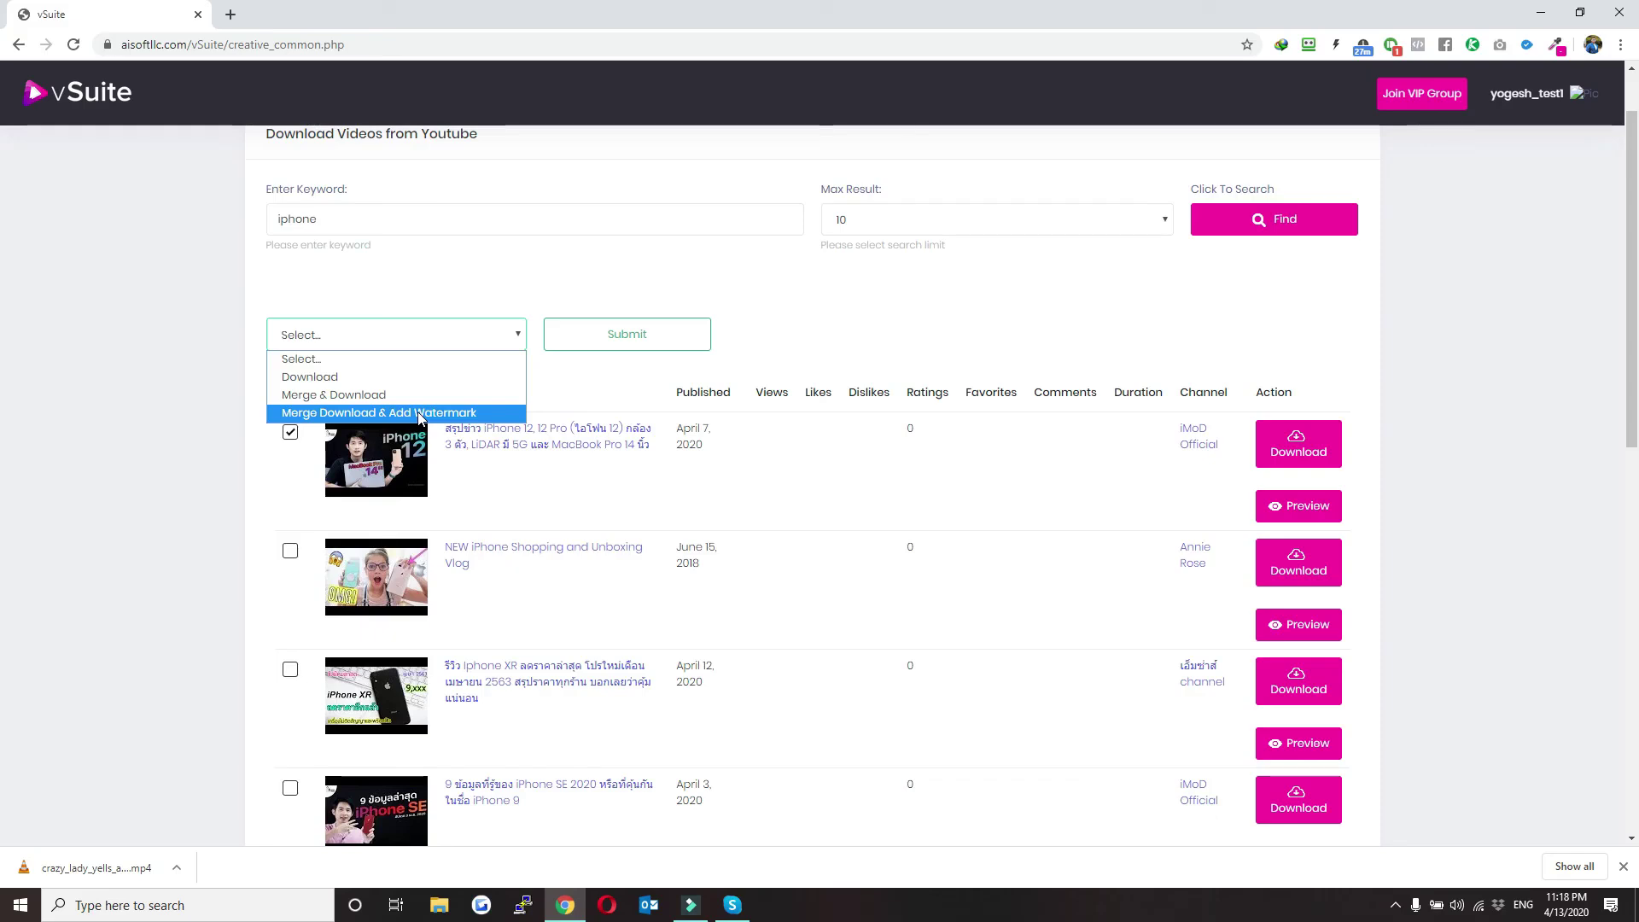
pyautogui.click(197, 372)
pyautogui.scroll(1, 178, 271)
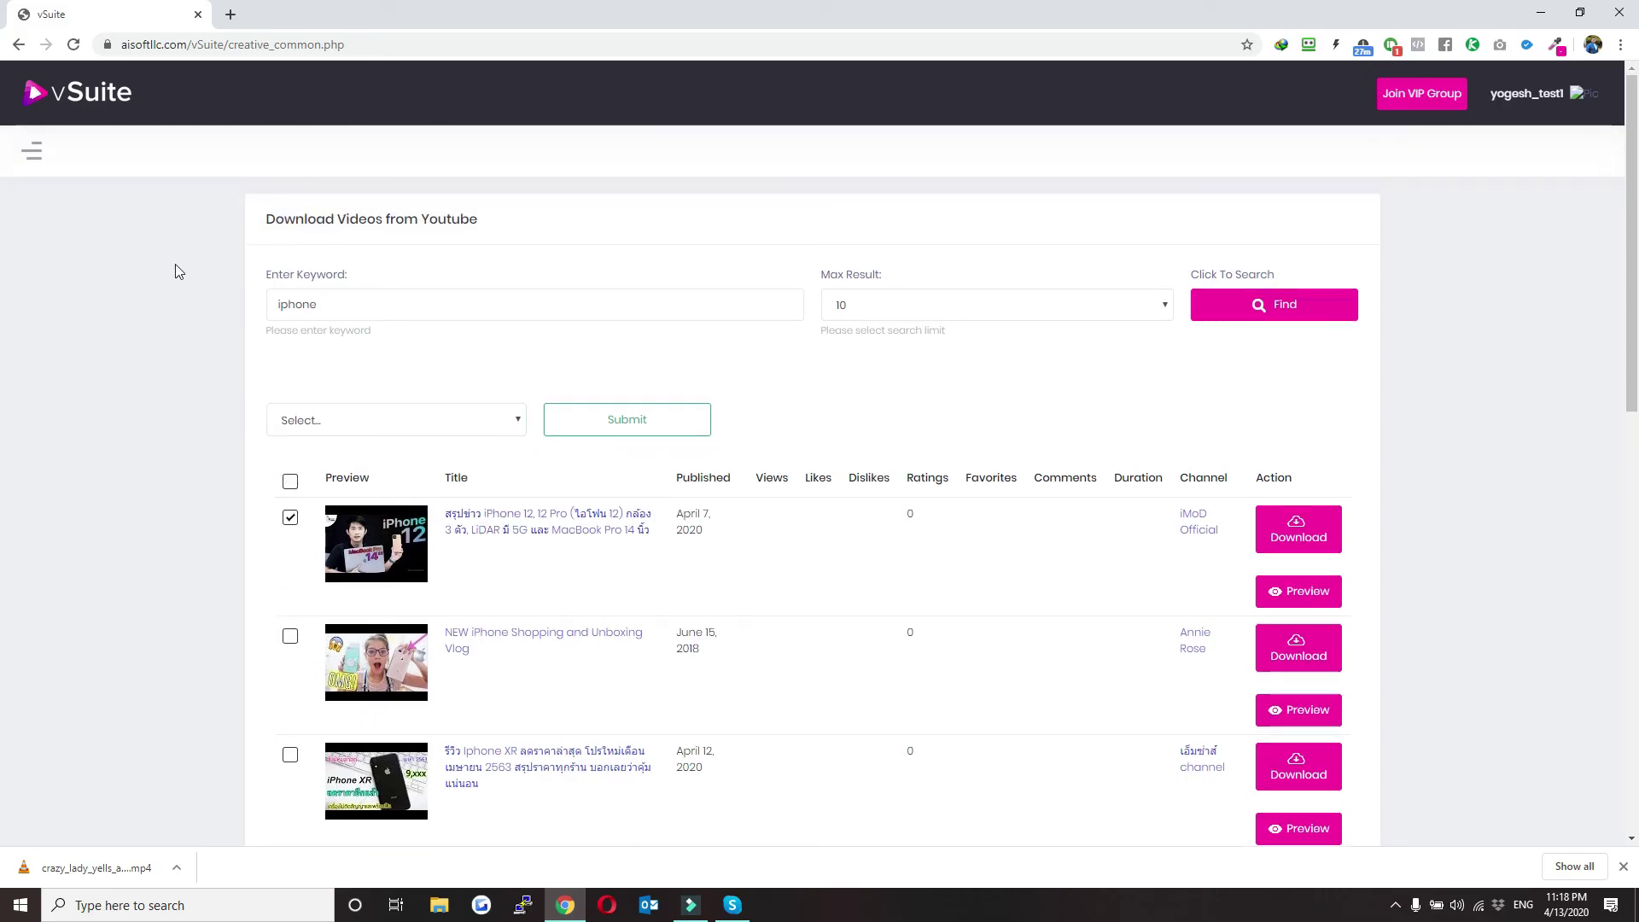
# - Open the Social Accounts list under Social Syndication
pyautogui.click(28, 158)
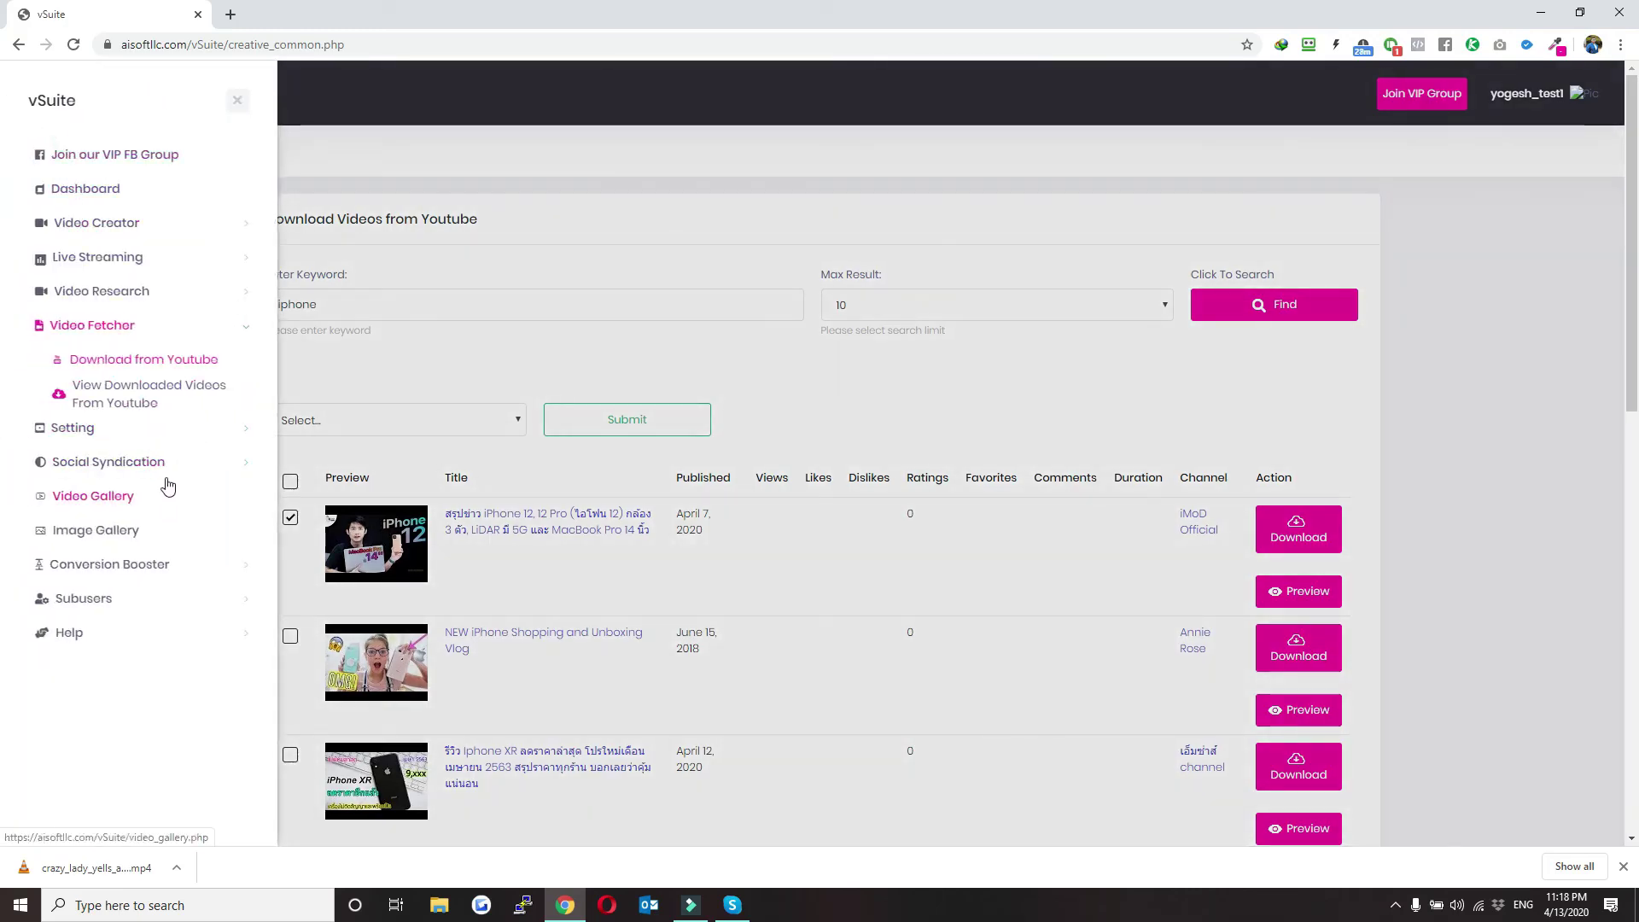
pyautogui.click(171, 470)
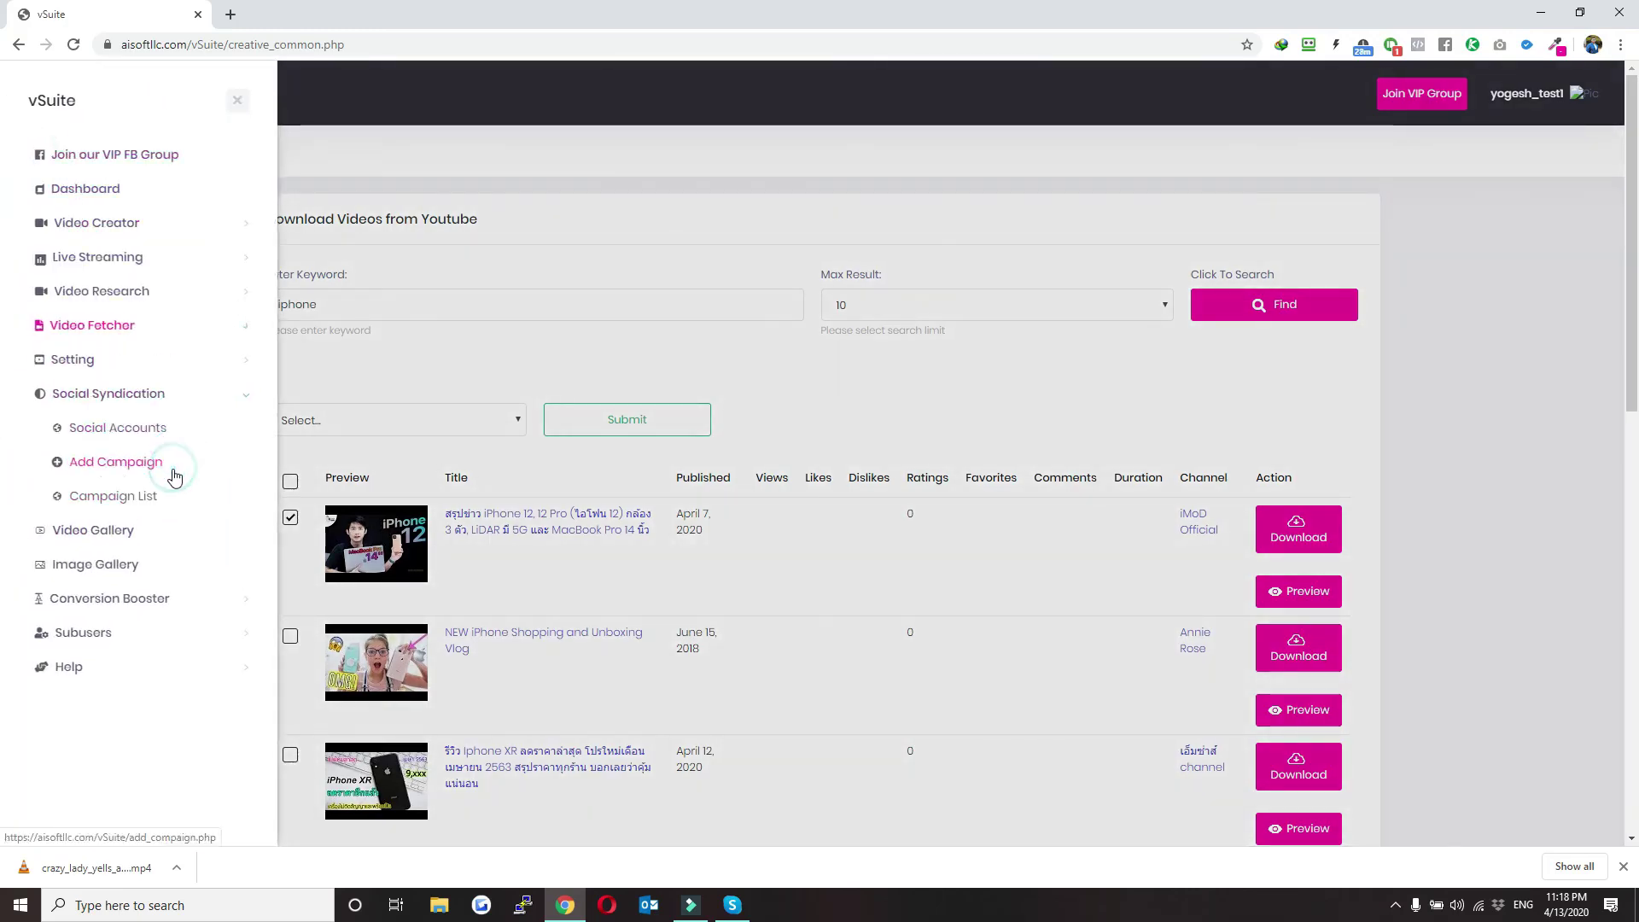
pyautogui.click(127, 430)
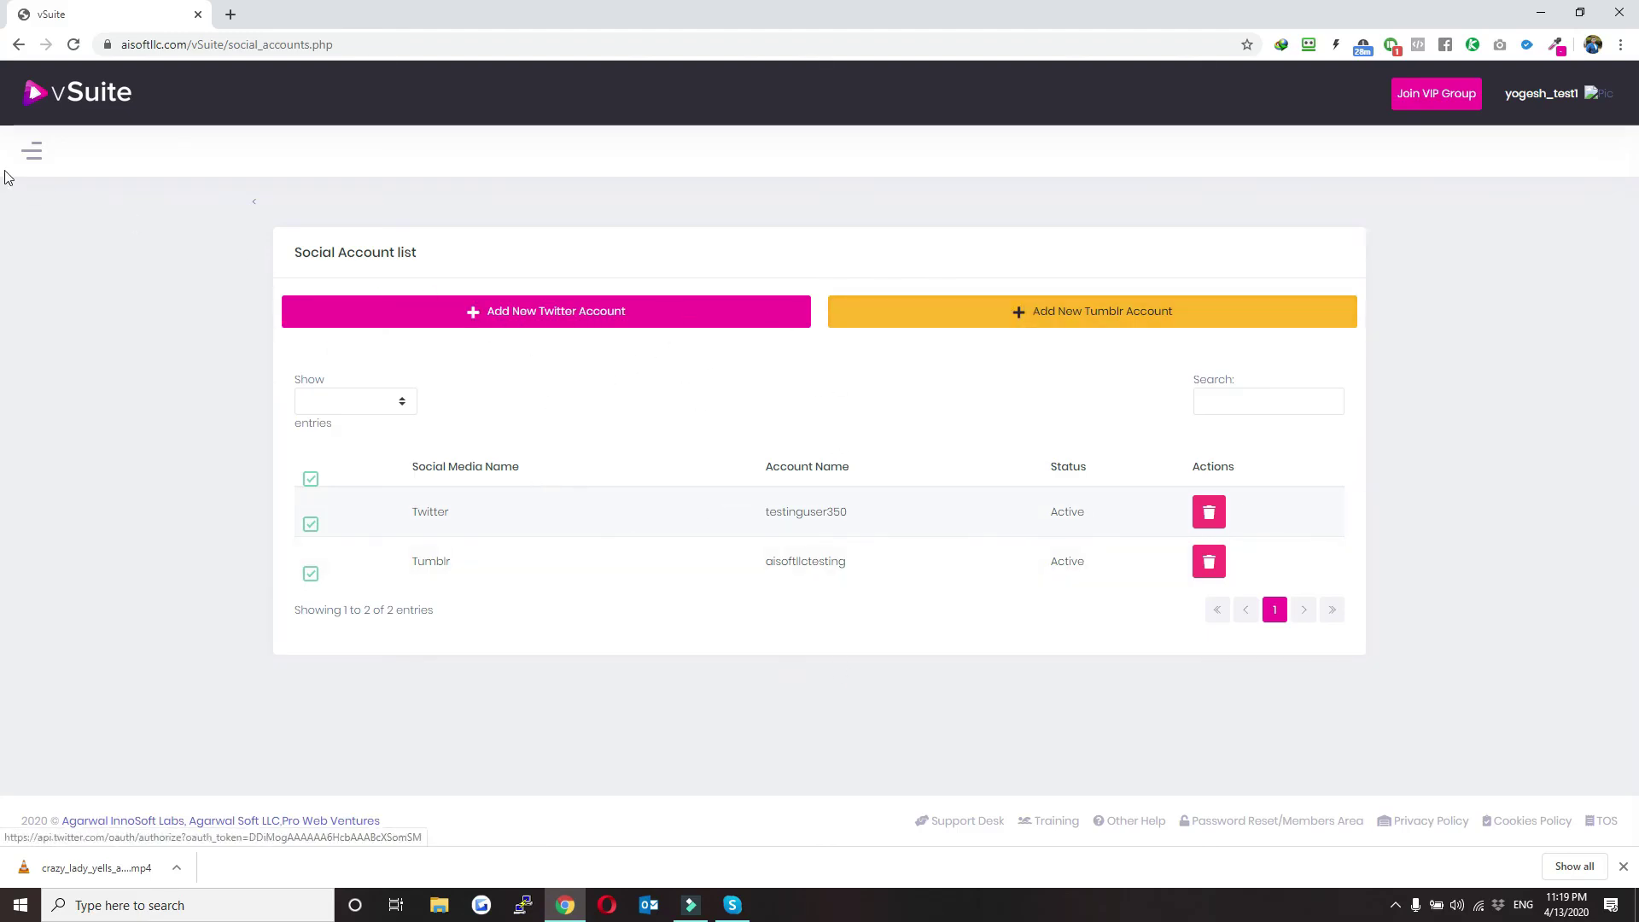
# - Open Add Campaign under Social Syndication and examine the form's name, URL, title, description, image and post timing fields
pyautogui.click(33, 156)
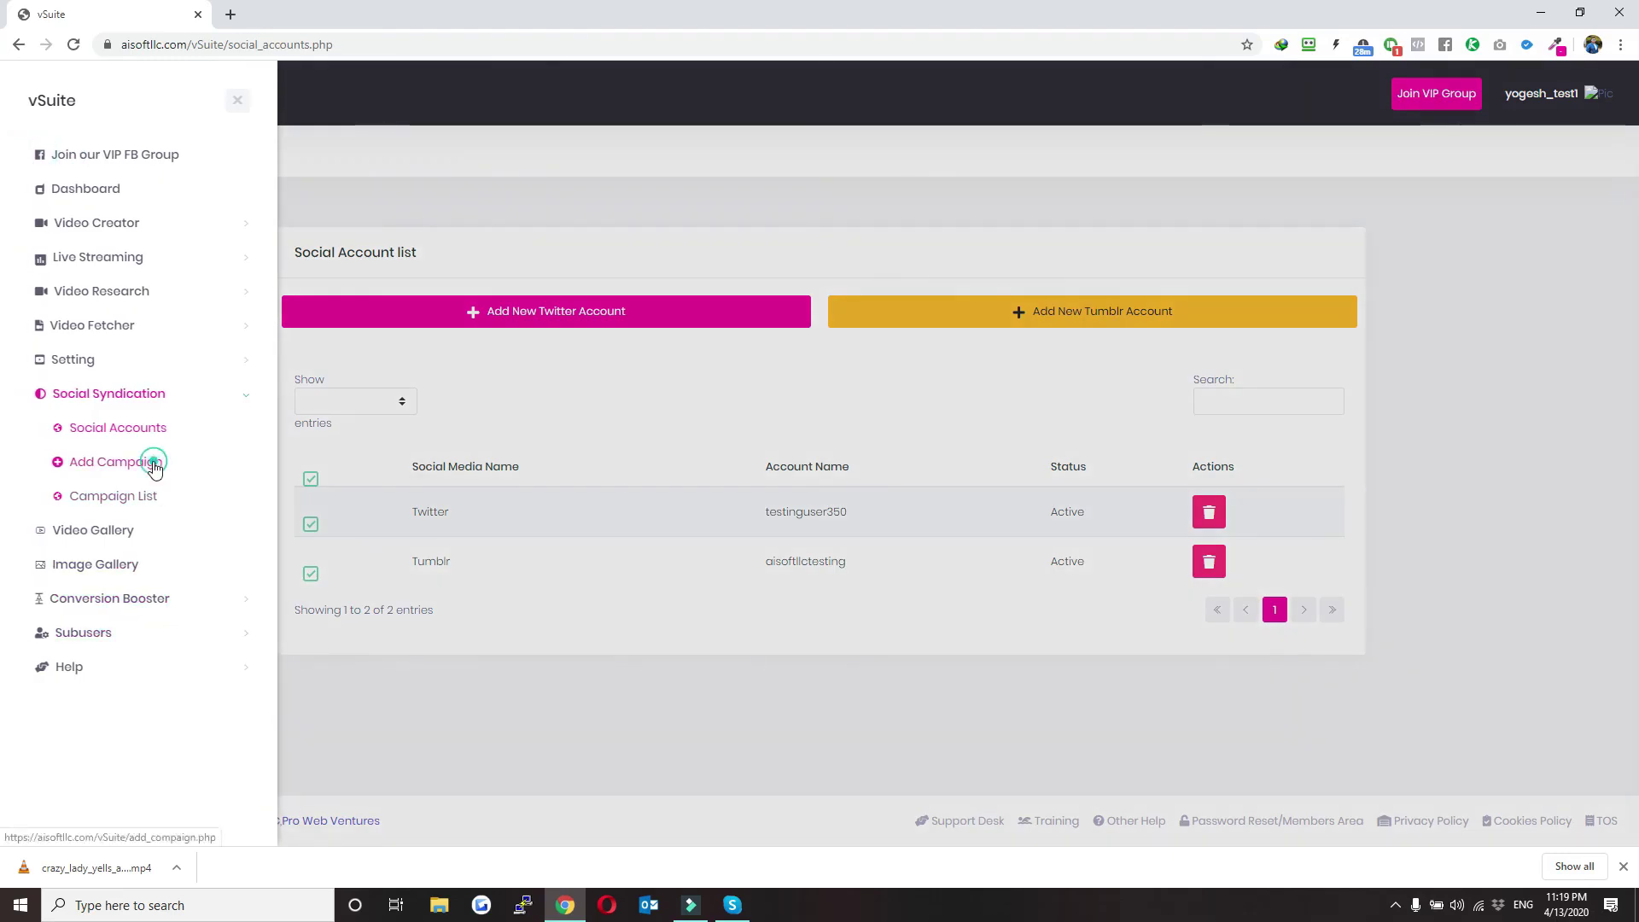
pyautogui.click(183, 469)
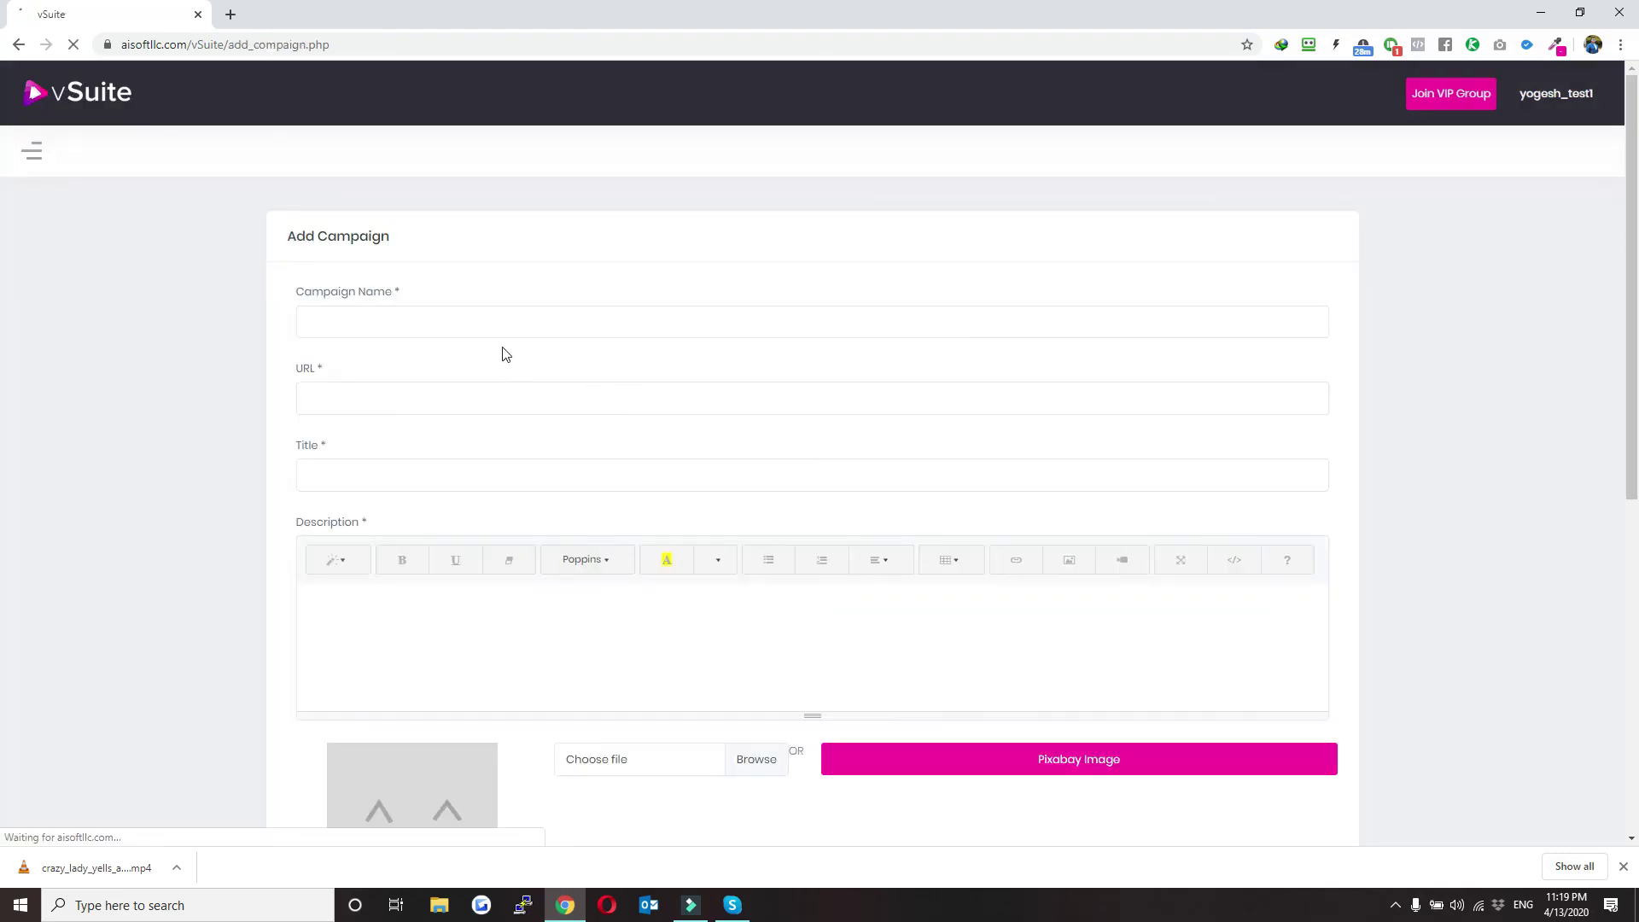
pyautogui.click(495, 323)
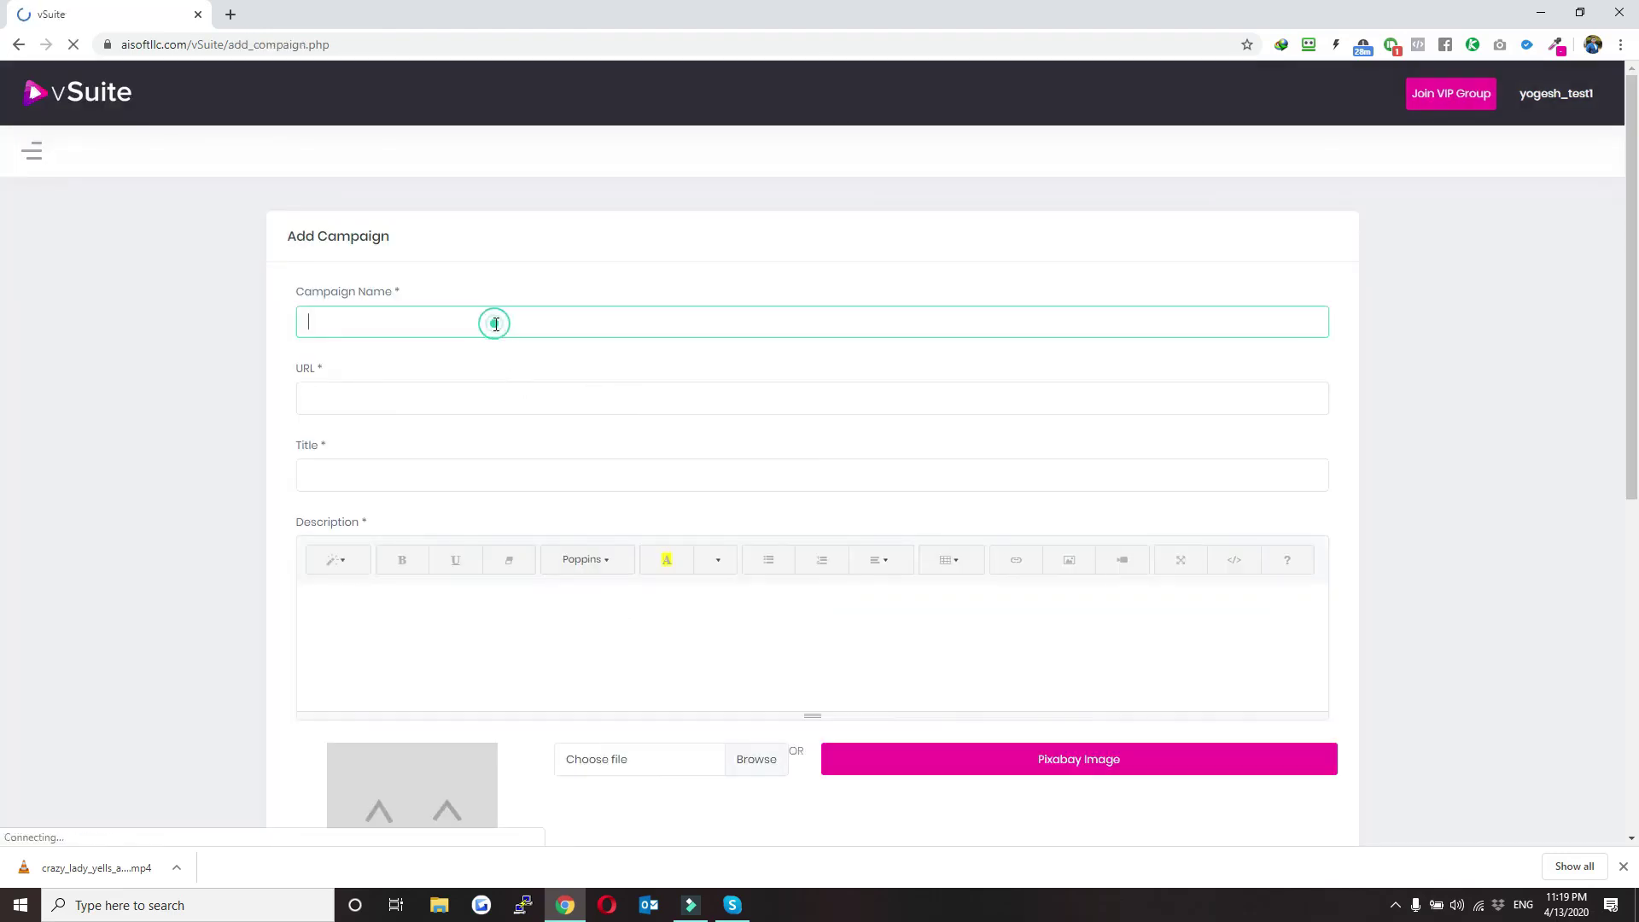
pyautogui.click(476, 406)
pyautogui.click(455, 475)
pyautogui.click(517, 634)
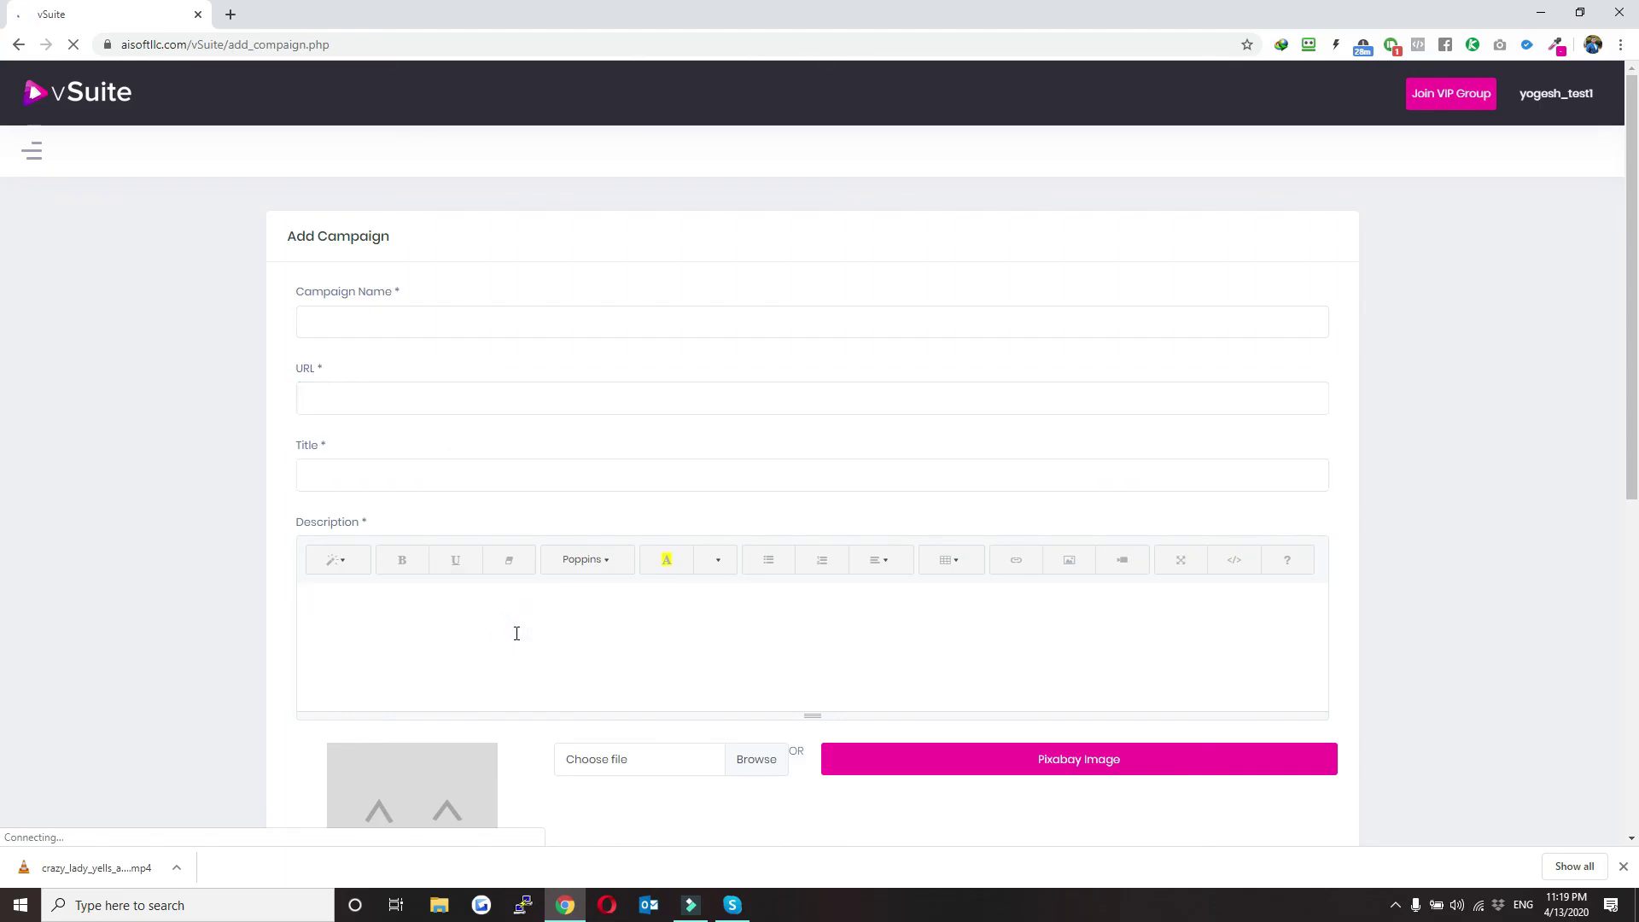
pyautogui.scroll(-6, 518, 640)
pyautogui.scroll(3, 490, 622)
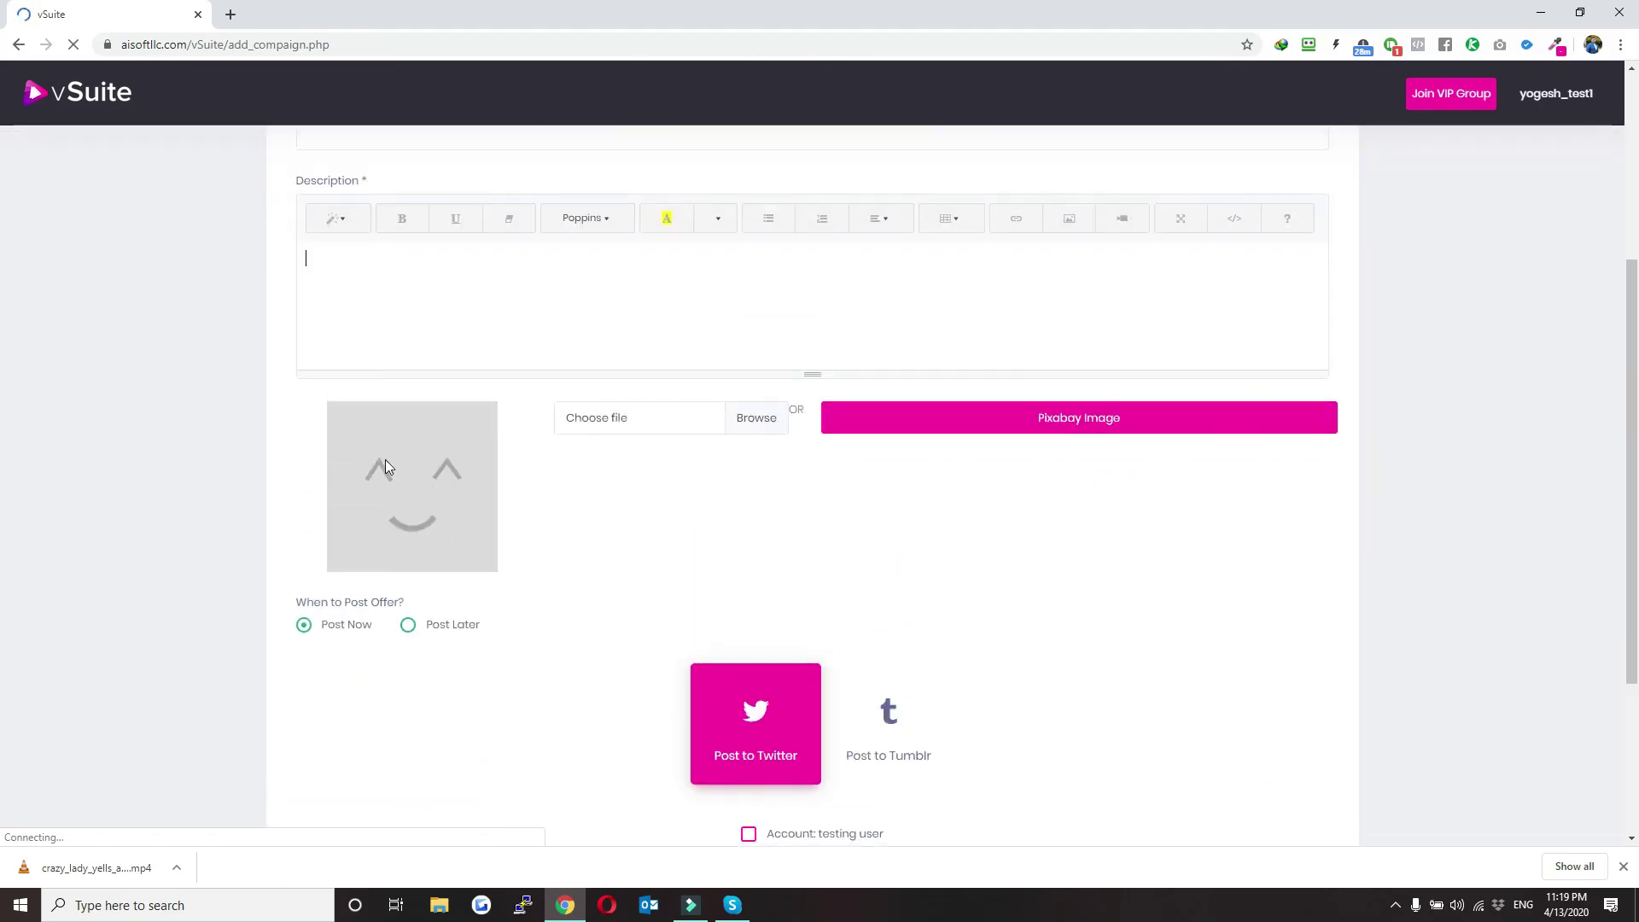
pyautogui.scroll(-3, 666, 513)
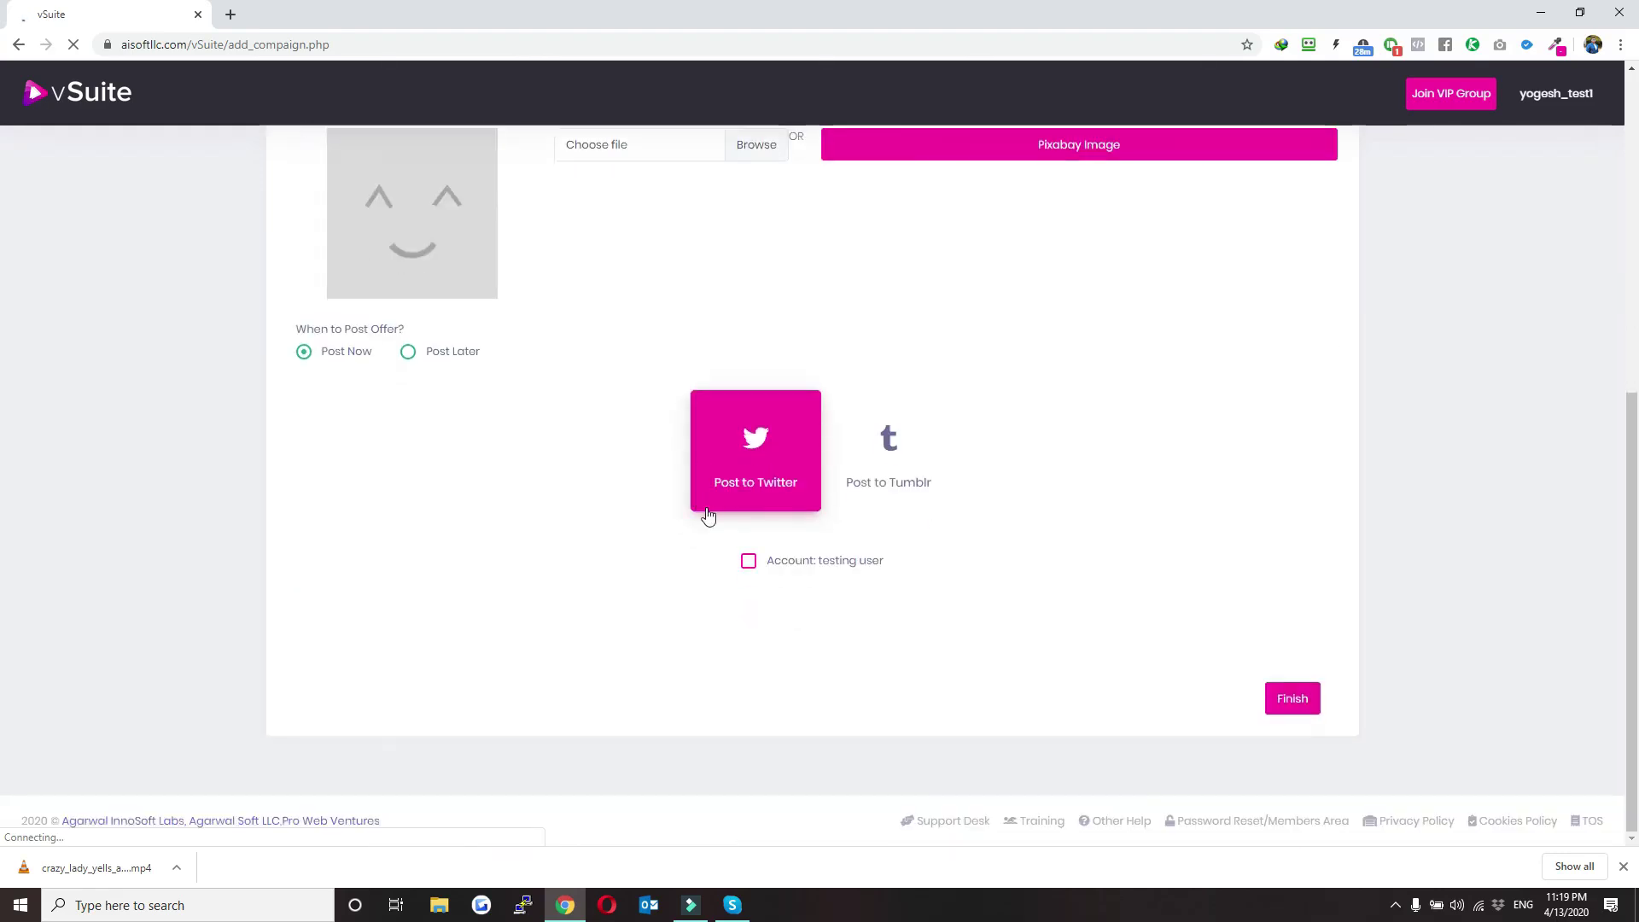
# - Compare the campaign's account options for Post to Tumblr and Post to Twitter, leaving Post to Tumblr selected
pyautogui.click(849, 469)
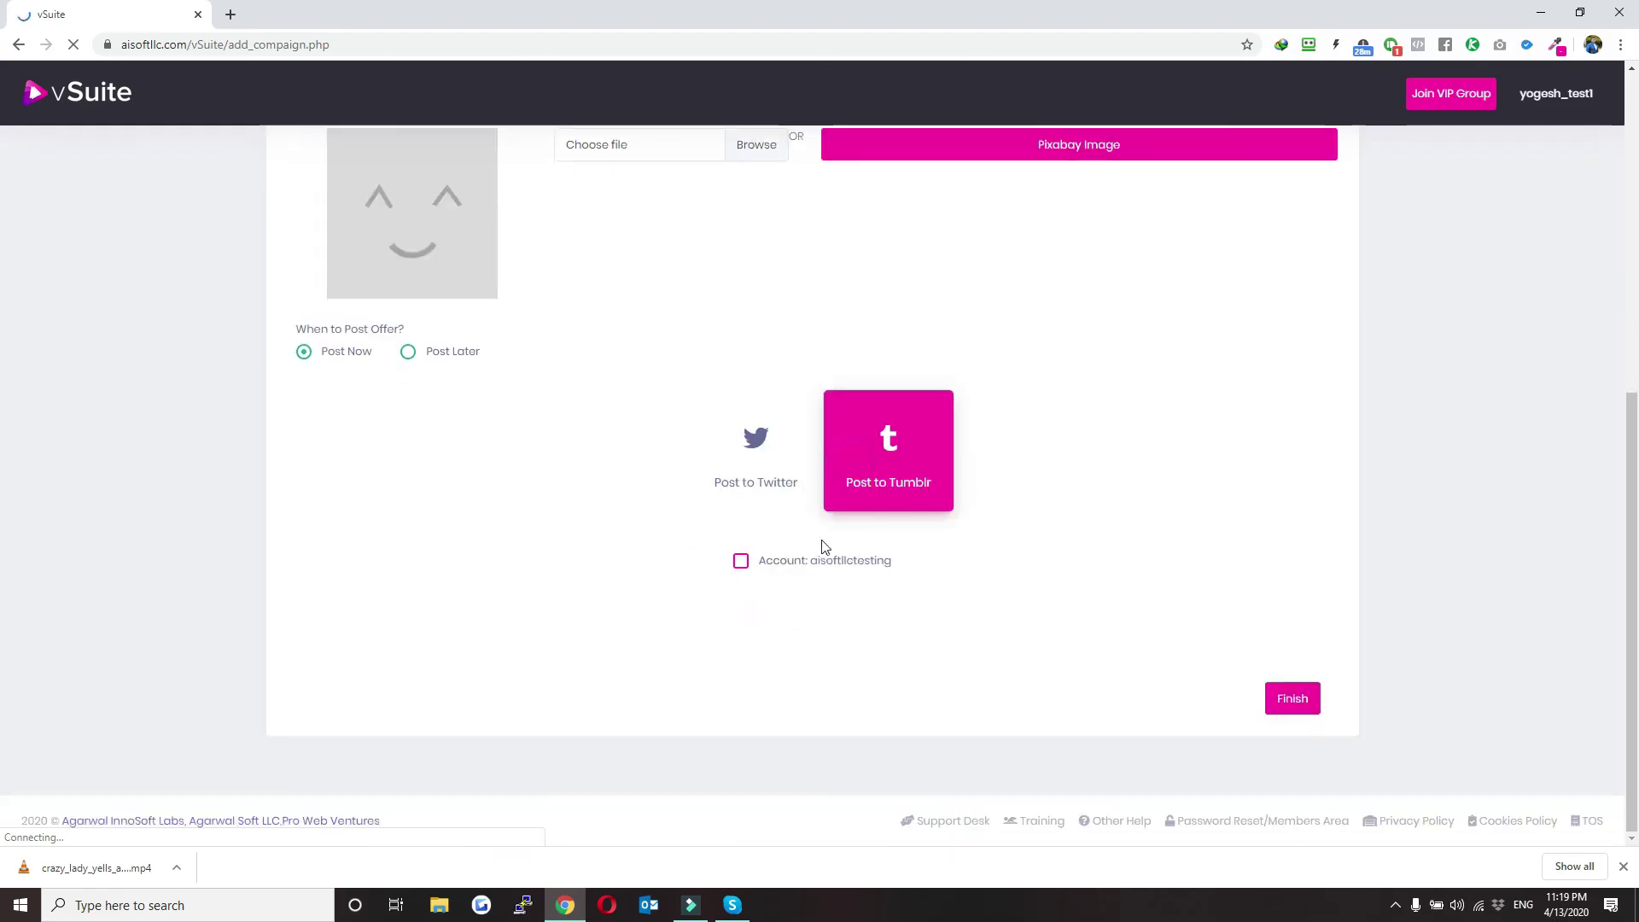
pyautogui.click(775, 453)
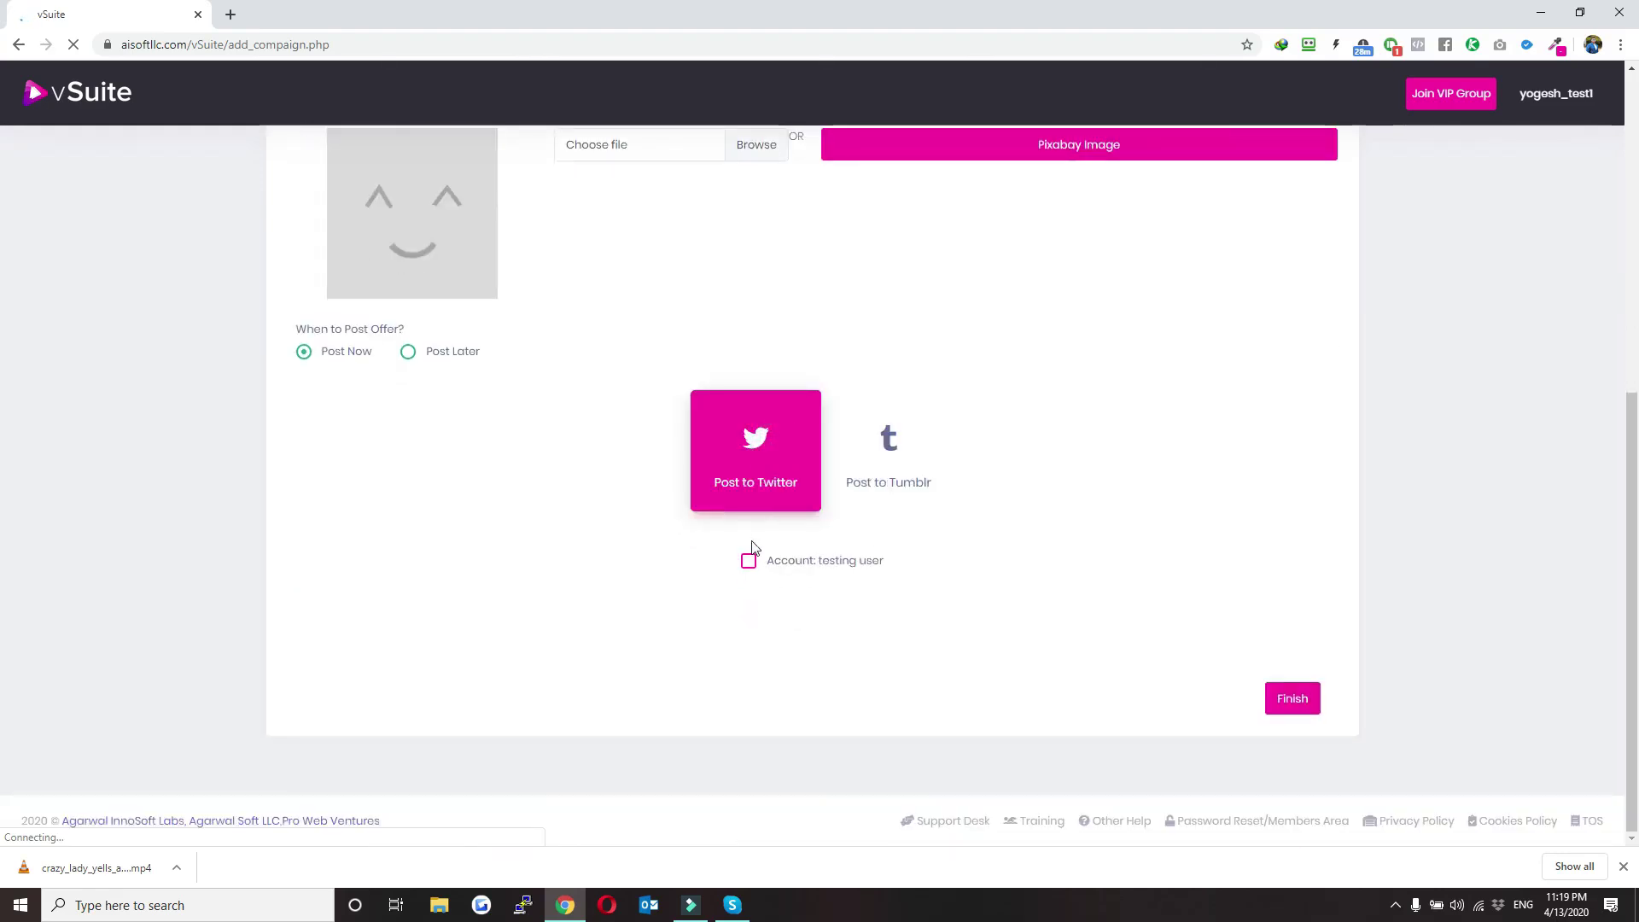
pyautogui.click(887, 474)
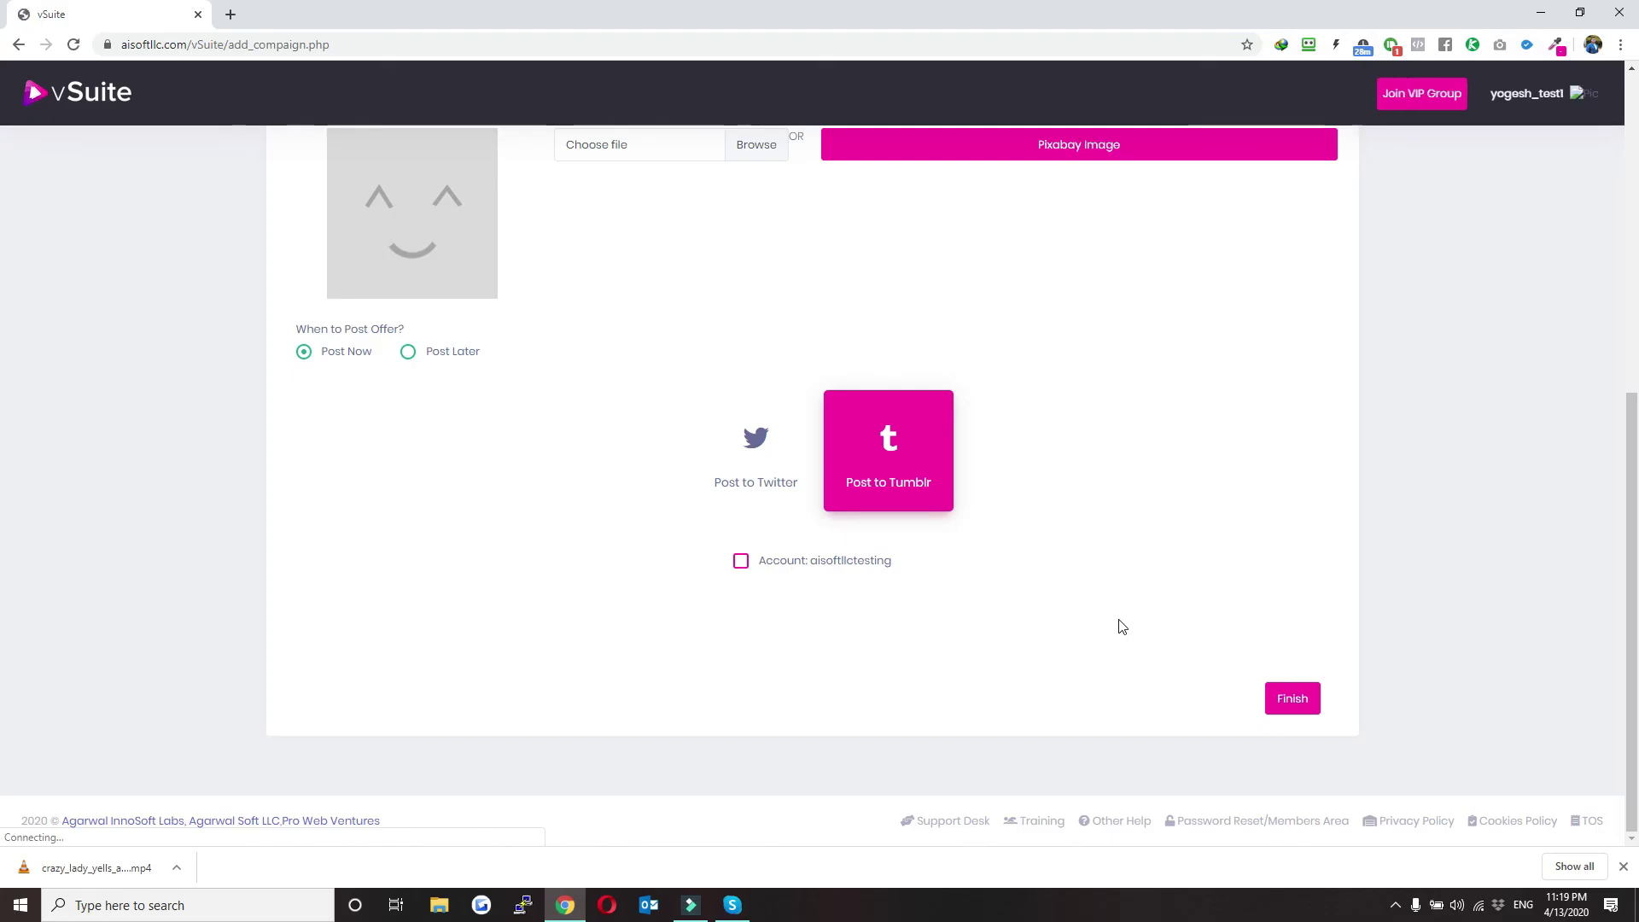
# - Bring up the list of vSuite sections from the Add Campaign page
pyautogui.click(33, 154)
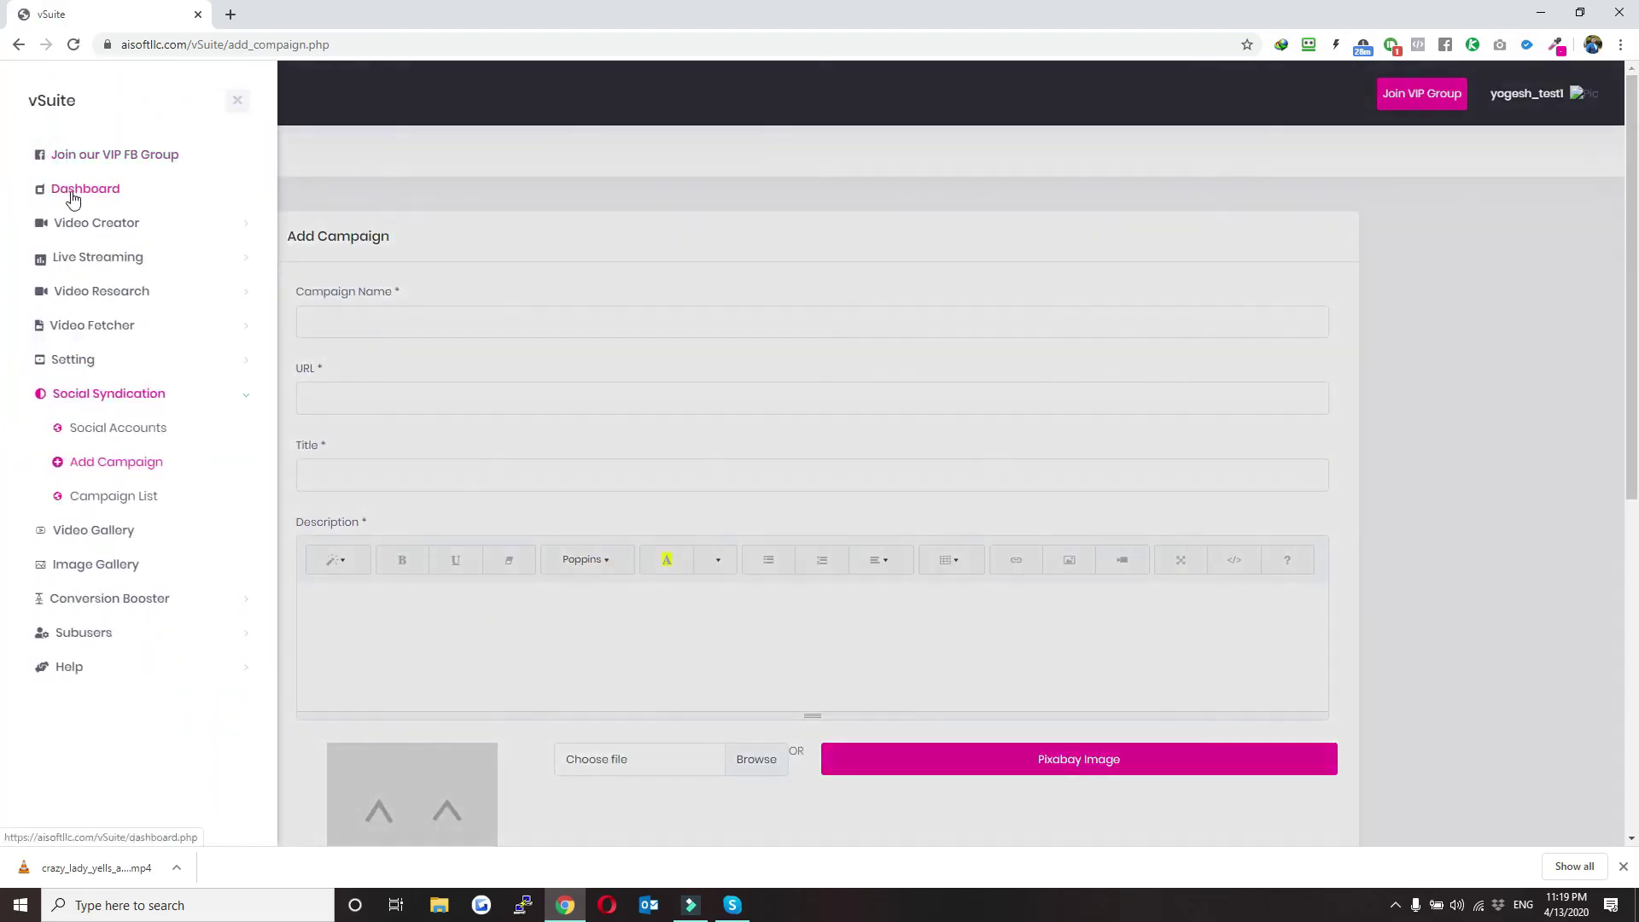